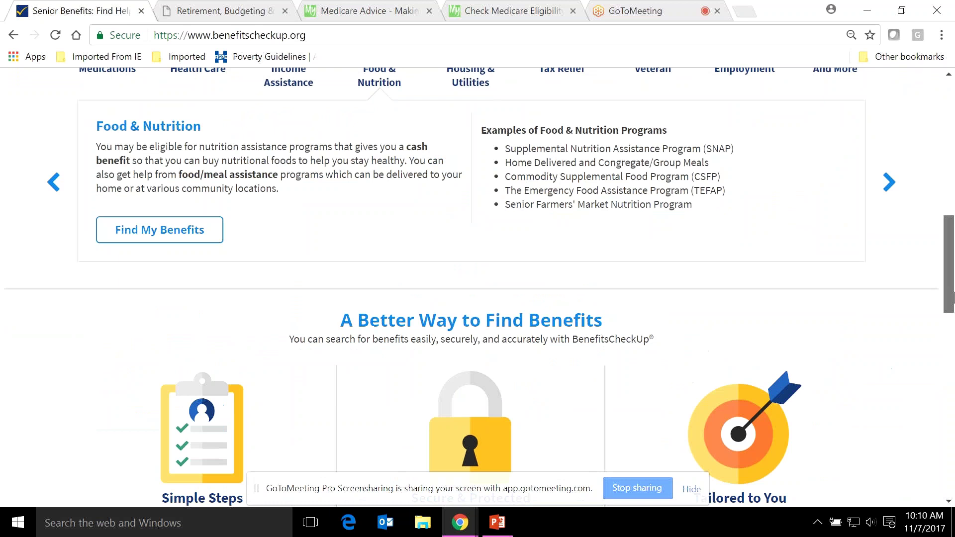
# - Start a benefits search from the home page for zip code 50613
pyautogui.moveTo(952, 348); pyautogui.dragTo(954, 180)
pyautogui.click(323, 243)
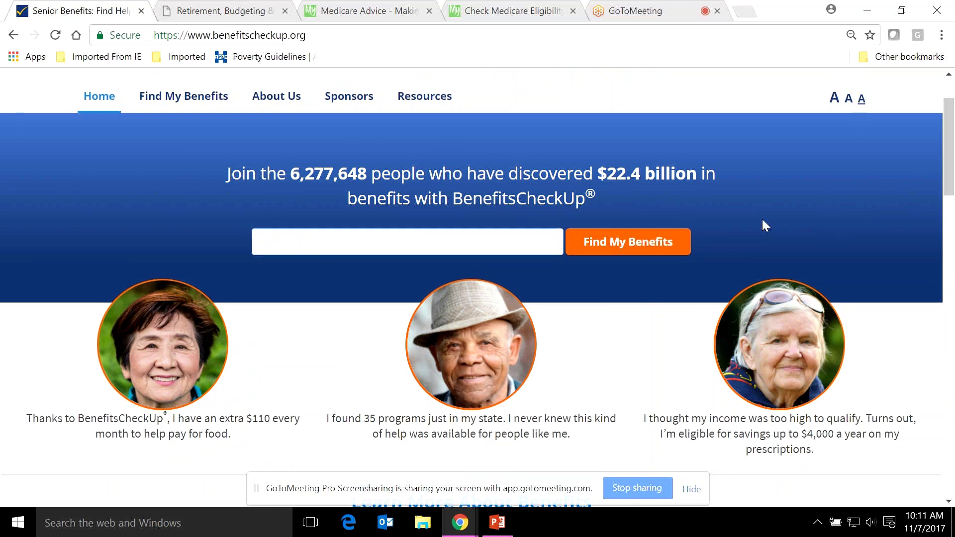
pyautogui.write('50613')
pyautogui.click(657, 244)
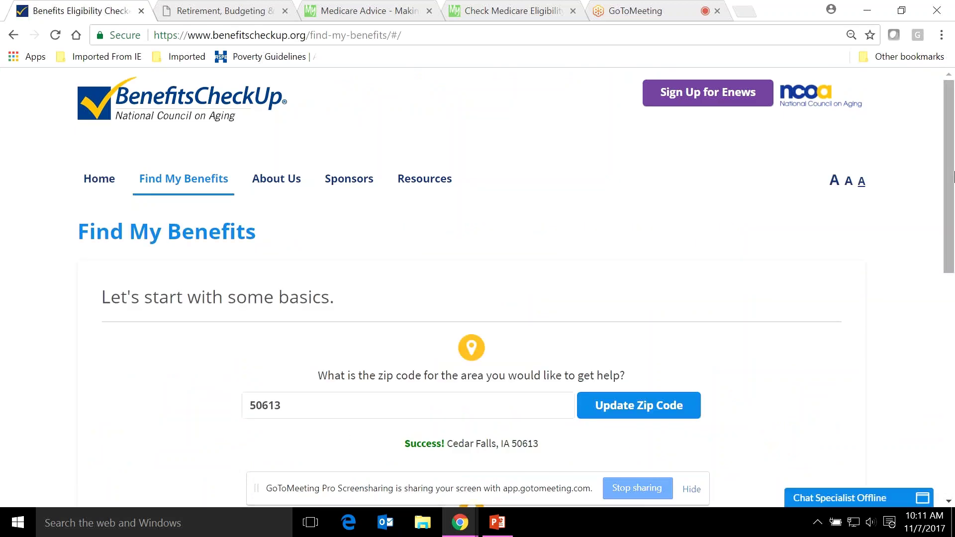
# - Set who the questionnaire is being completed for to Test Case
pyautogui.scroll(-2, 954, 177)
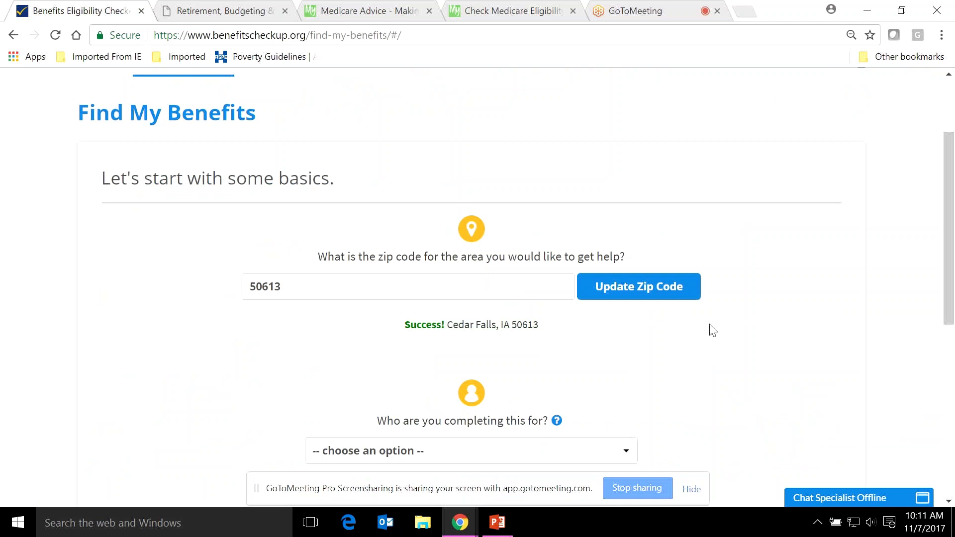
pyautogui.scroll(-2, 950, 207)
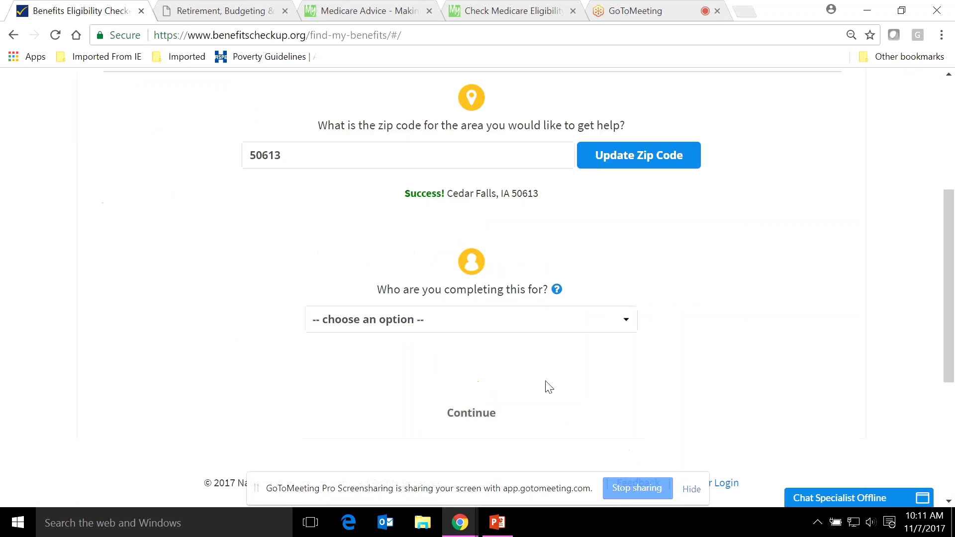
pyautogui.click(629, 318)
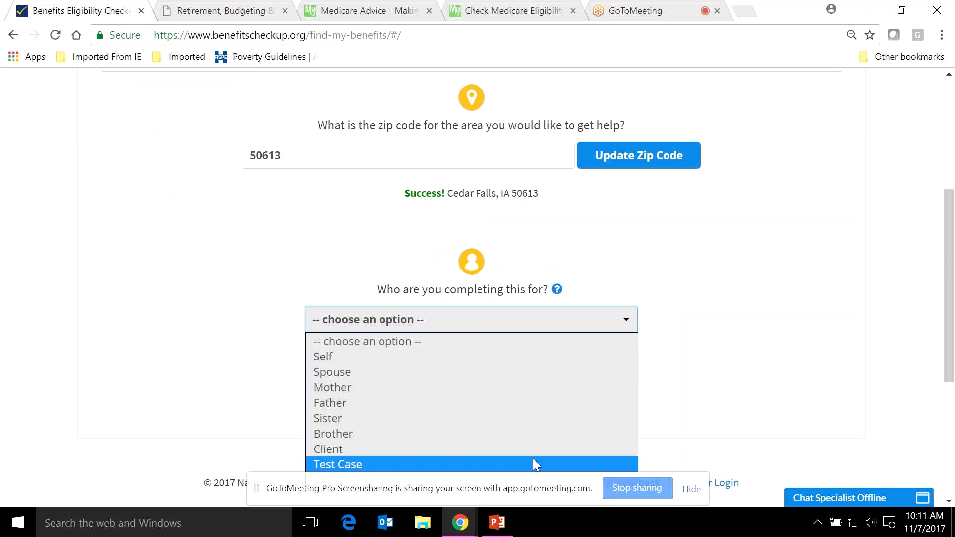
pyautogui.click(360, 465)
# - Choose the test case's year and month of birth
pyautogui.scroll(-4, 753, 290)
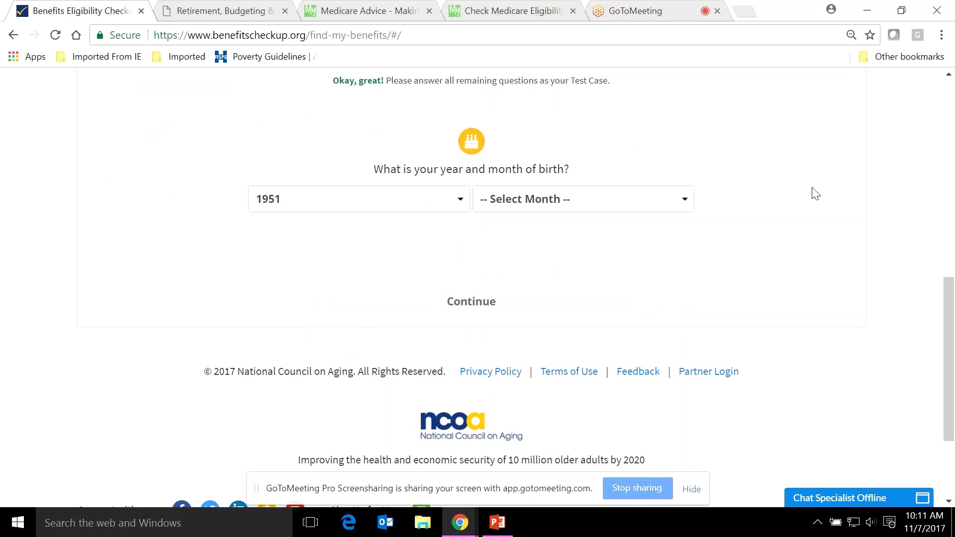
pyautogui.click(406, 209)
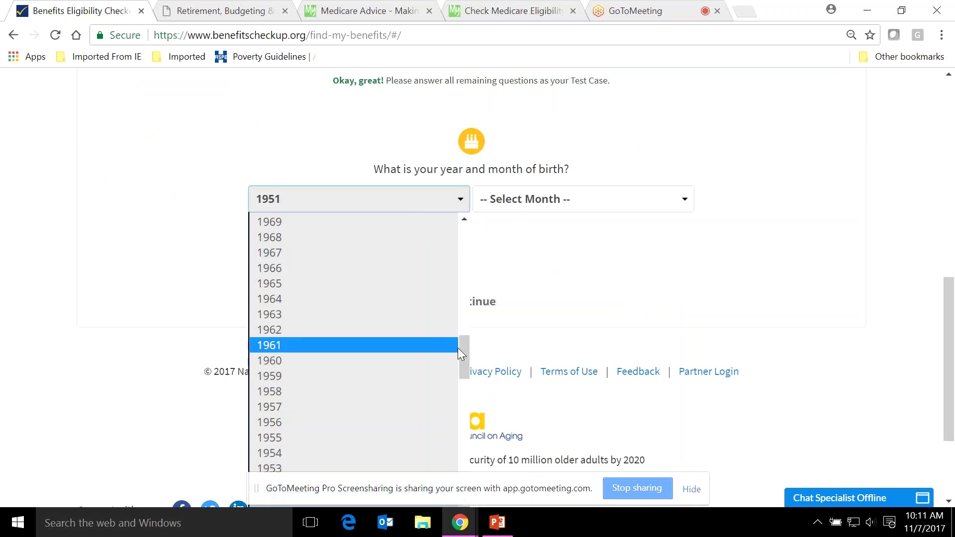
pyautogui.moveTo(458, 347); pyautogui.dragTo(464, 374)
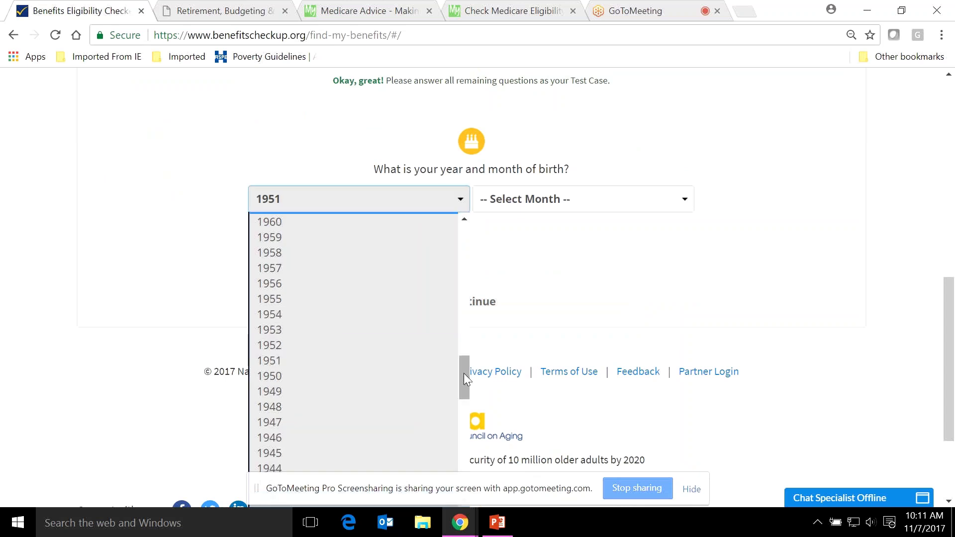
pyautogui.click(397, 375)
pyautogui.click(572, 202)
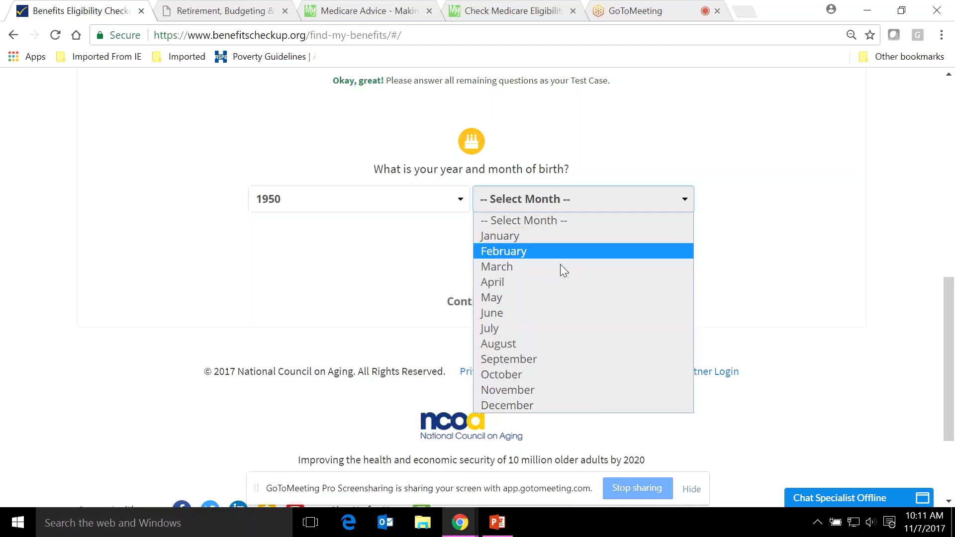
pyautogui.click(553, 300)
# - Set the combined monthly gross income to between $1,500 and $1,999 and the marital status to Single
pyautogui.scroll(-2, 886, 214)
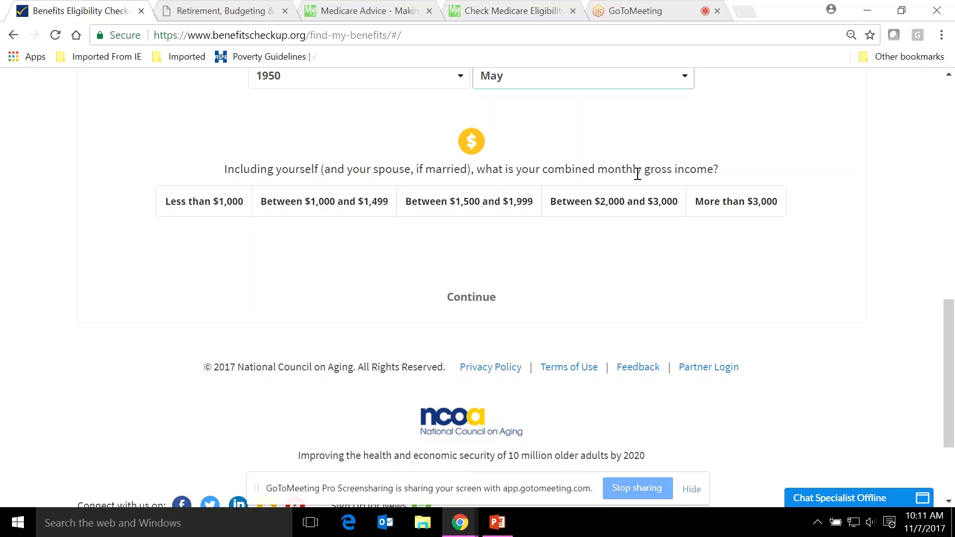
pyautogui.click(483, 204)
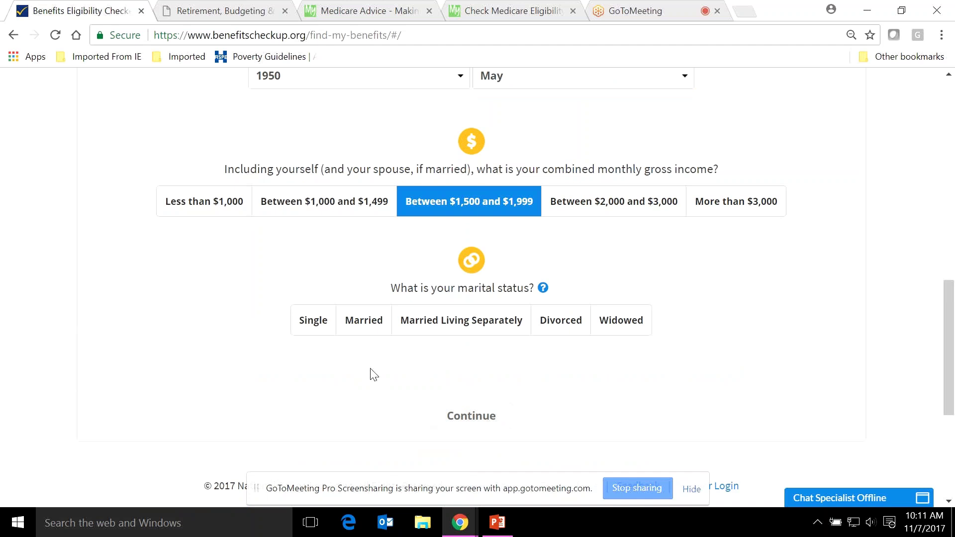
pyautogui.click(313, 321)
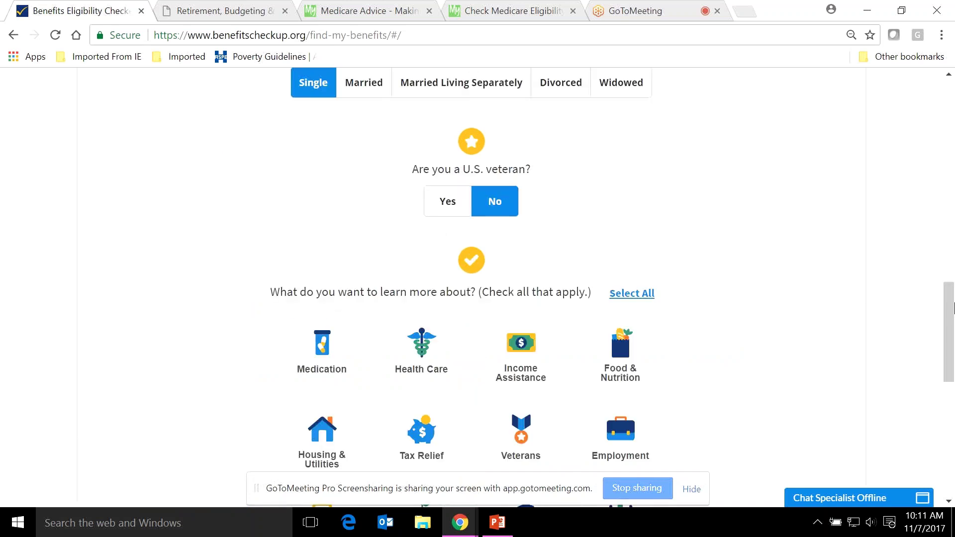
# - Choose Food & Nutrition, Health Care, Medication, Housing & Utilities and Tax Relief as topics of interest and continue to the initial results
pyautogui.moveTo(953, 308); pyautogui.dragTo(954, 358)
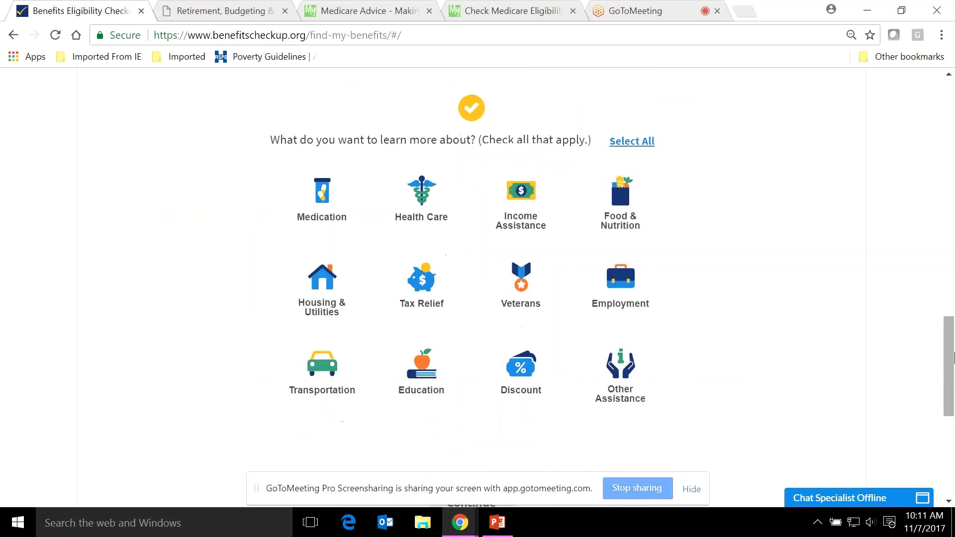
pyautogui.click(646, 143)
pyautogui.click(644, 145)
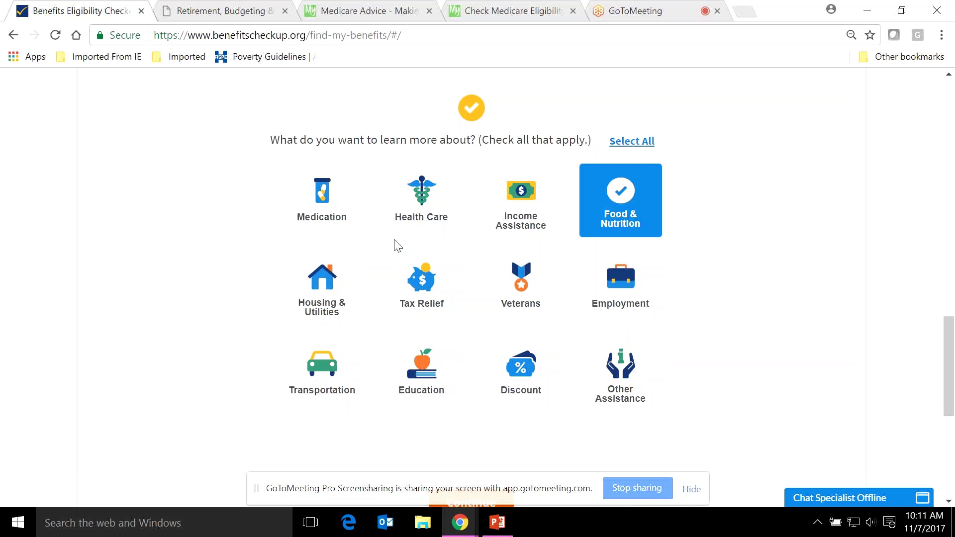
pyautogui.click(395, 222)
pyautogui.click(318, 206)
pyautogui.click(321, 290)
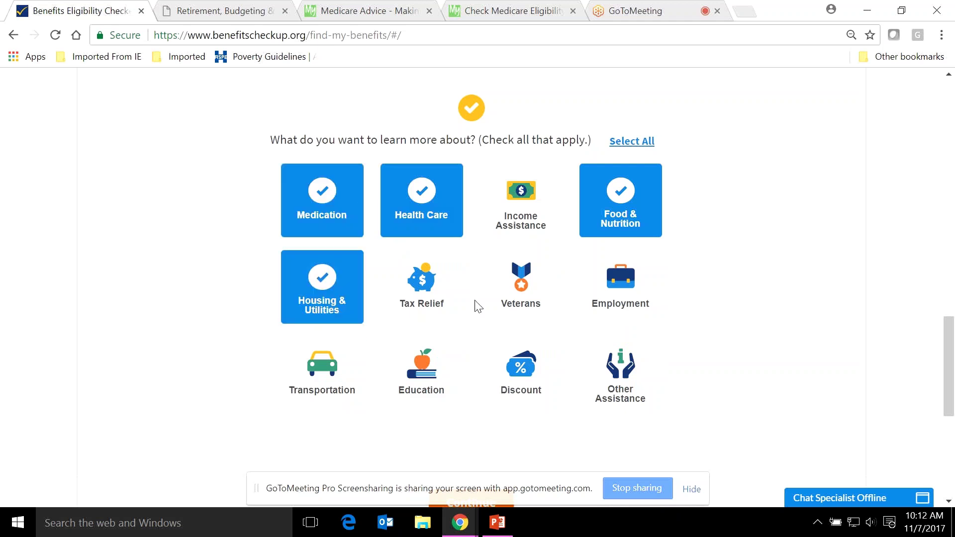
pyautogui.click(455, 301)
pyautogui.scroll(-3, 516, 367)
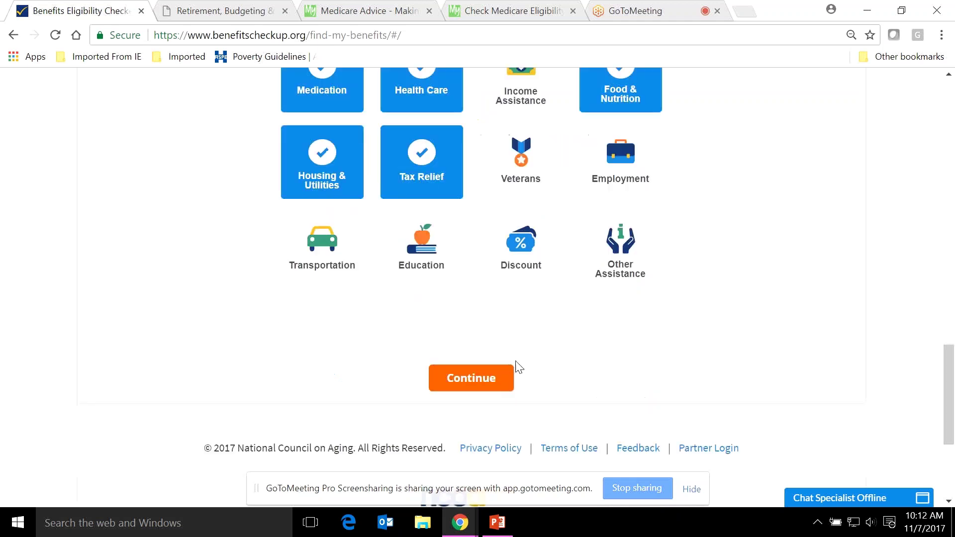
pyautogui.click(512, 370)
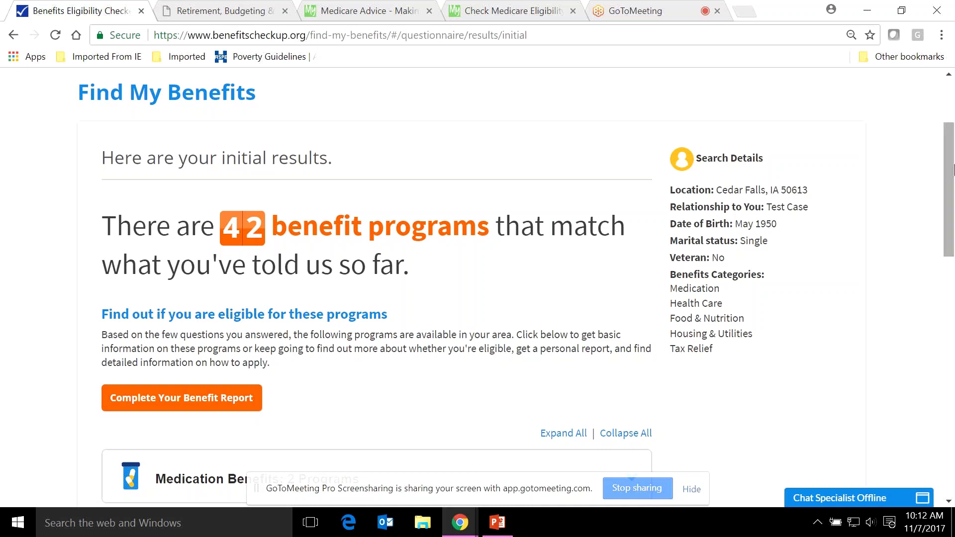
# - Expand the Medication Benefits and Health Care Benefits program lists in the initial results
pyautogui.moveTo(953, 169); pyautogui.dragTo(953, 185)
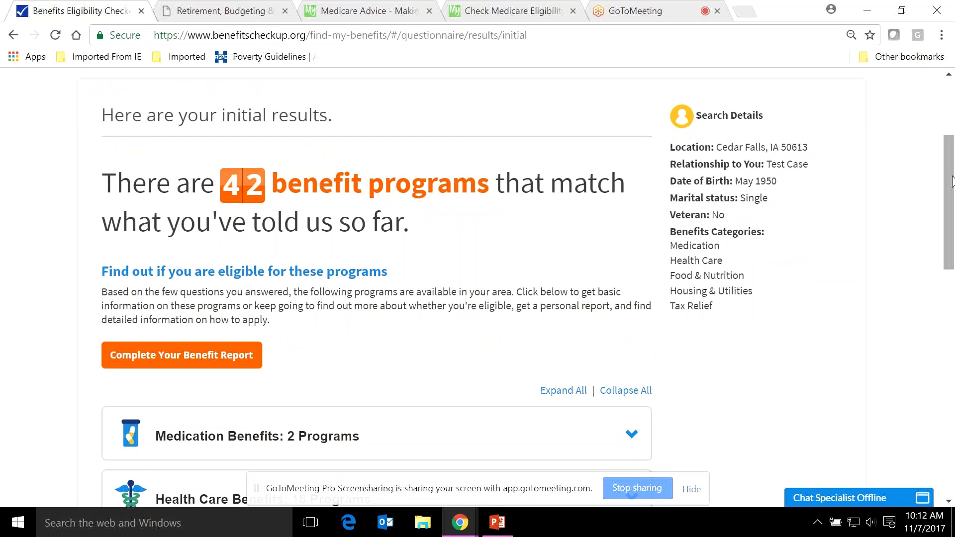
pyautogui.moveTo(952, 181); pyautogui.dragTo(650, 268)
pyautogui.click(630, 192)
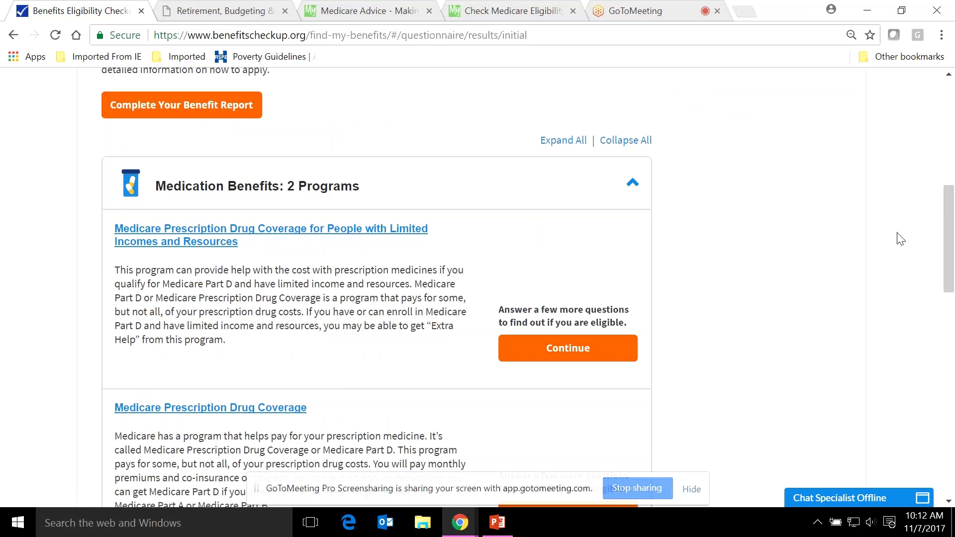
pyautogui.moveTo(951, 274); pyautogui.dragTo(952, 345)
pyautogui.click(626, 313)
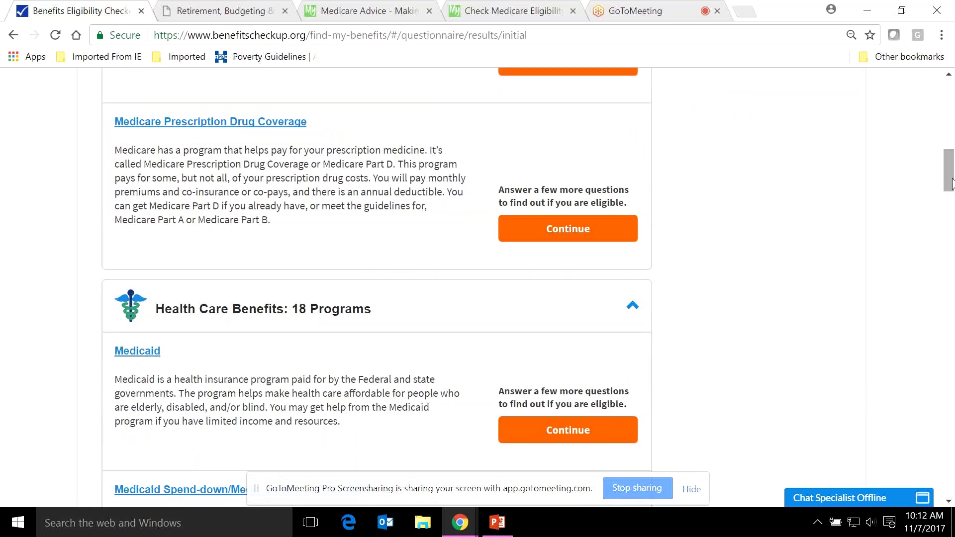
# - Continue to the eligibility questions from Medicare Prescription Drug Coverage for People with Limited Incomes and Resources
pyautogui.moveTo(951, 178); pyautogui.dragTo(952, 153)
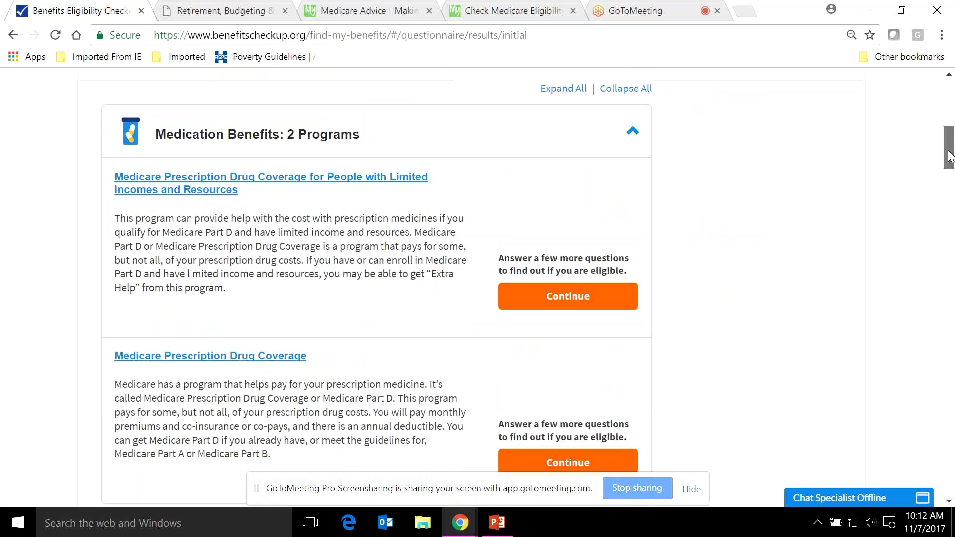
pyautogui.click(567, 299)
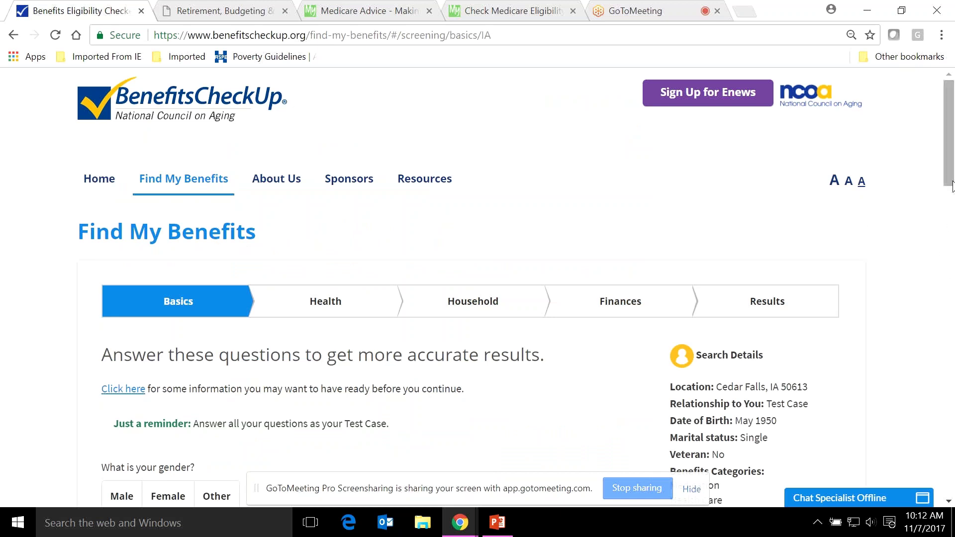
# - Set the gender to Male and mark Medicare and Medicare Prescription Drug Plan (Part D) as programs currently received
pyautogui.moveTo(950, 170); pyautogui.dragTo(951, 200)
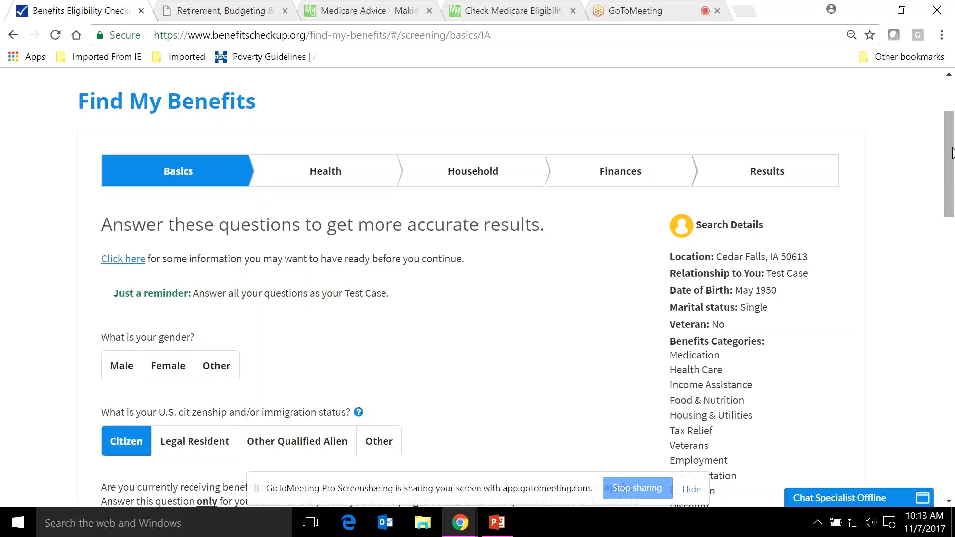
pyautogui.moveTo(952, 153); pyautogui.dragTo(952, 175)
pyautogui.click(125, 216)
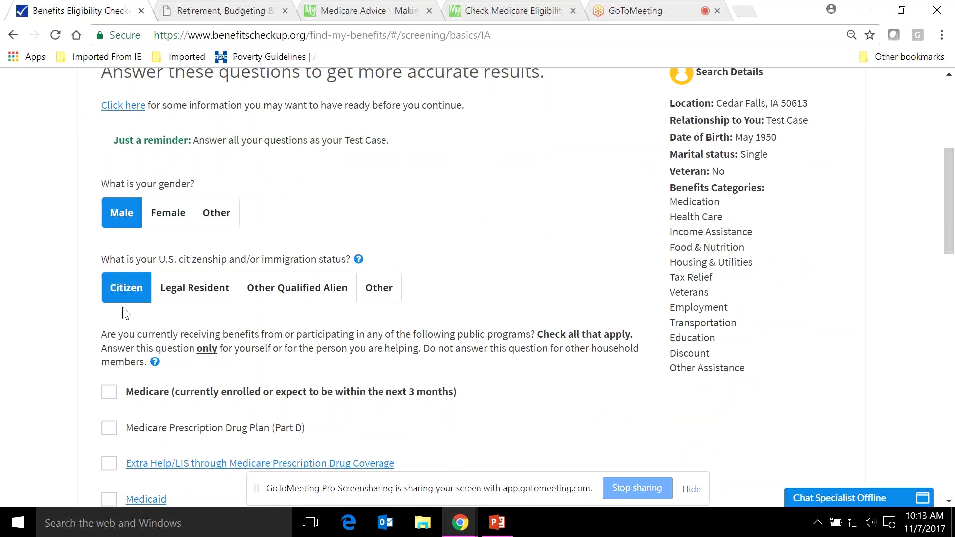
pyautogui.moveTo(945, 228); pyautogui.dragTo(953, 288)
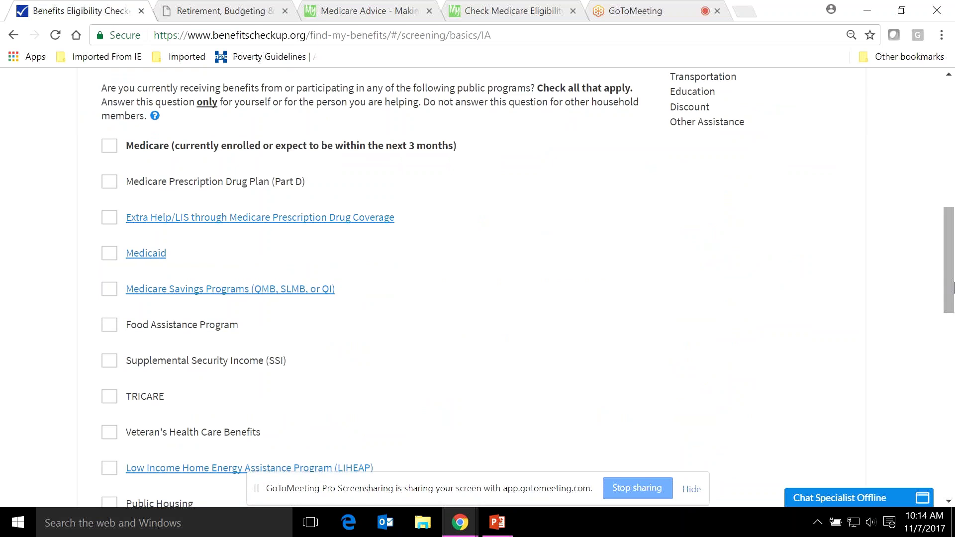
pyautogui.click(109, 148)
pyautogui.click(109, 186)
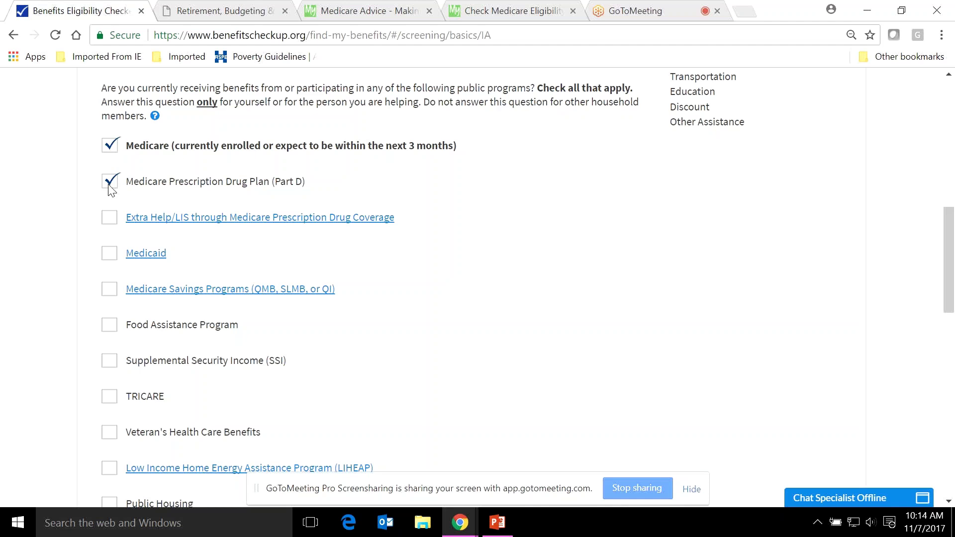
# - Check the explanation of Medicare Savings Programs, close it, and continue from the Basics questions to the Health section
pyautogui.click(310, 291)
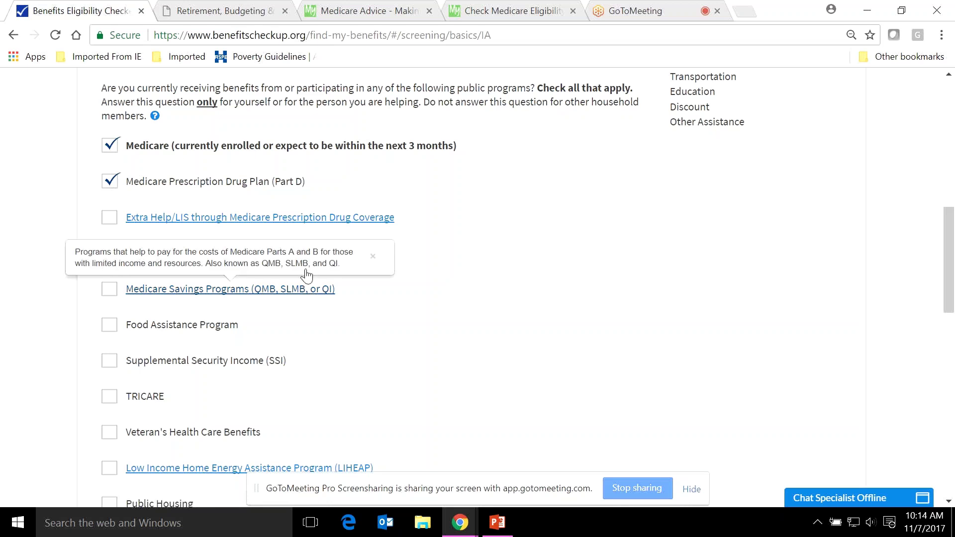
pyautogui.click(374, 257)
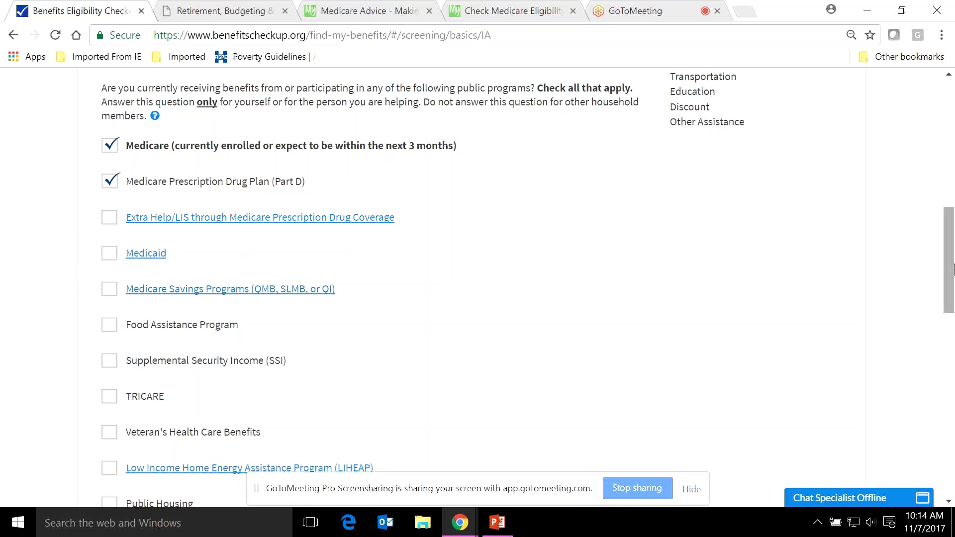
pyautogui.moveTo(954, 268); pyautogui.dragTo(954, 377)
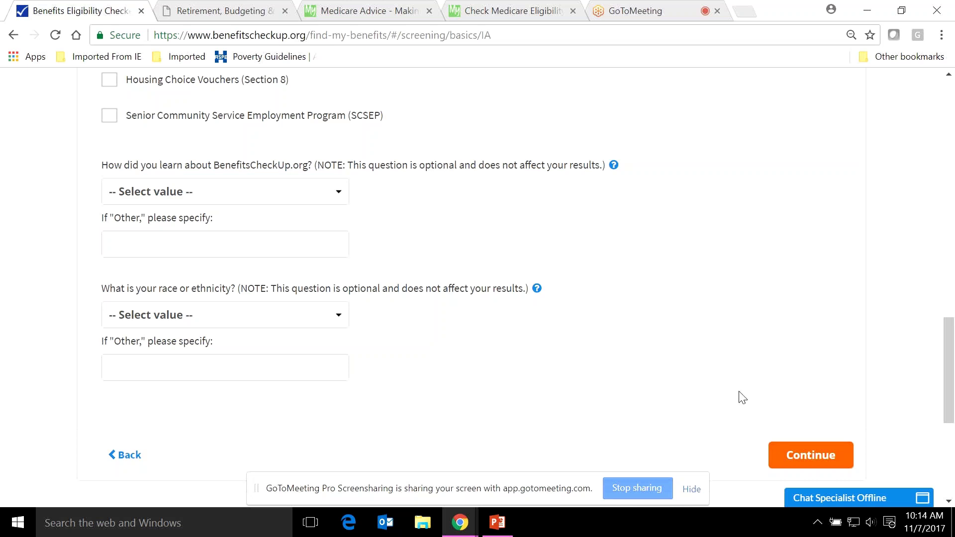
pyautogui.click(791, 453)
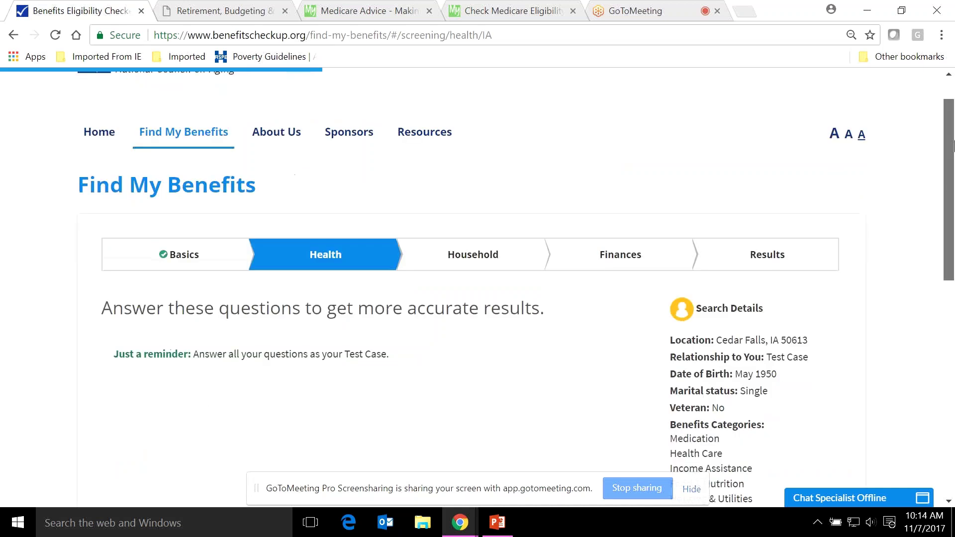
# - Answer the health questions with One Chronic Condition and Yes for taking medications
pyautogui.scroll(-2, 953, 164)
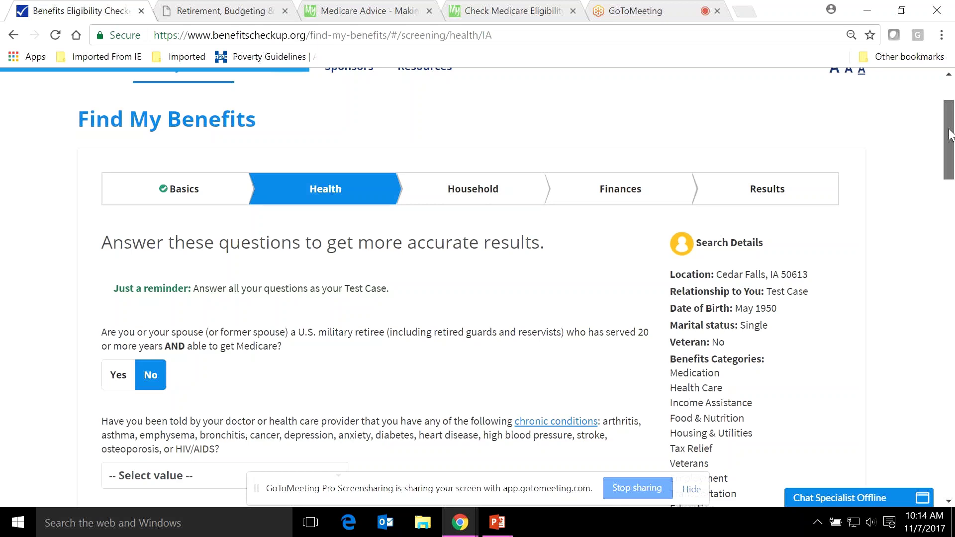
pyautogui.scroll(-4, 952, 162)
pyautogui.moveTo(951, 166)
pyautogui.mouseDown()
pyautogui.moveTo(952, 99)
pyautogui.moveTo(953, 156)
pyautogui.mouseUp()
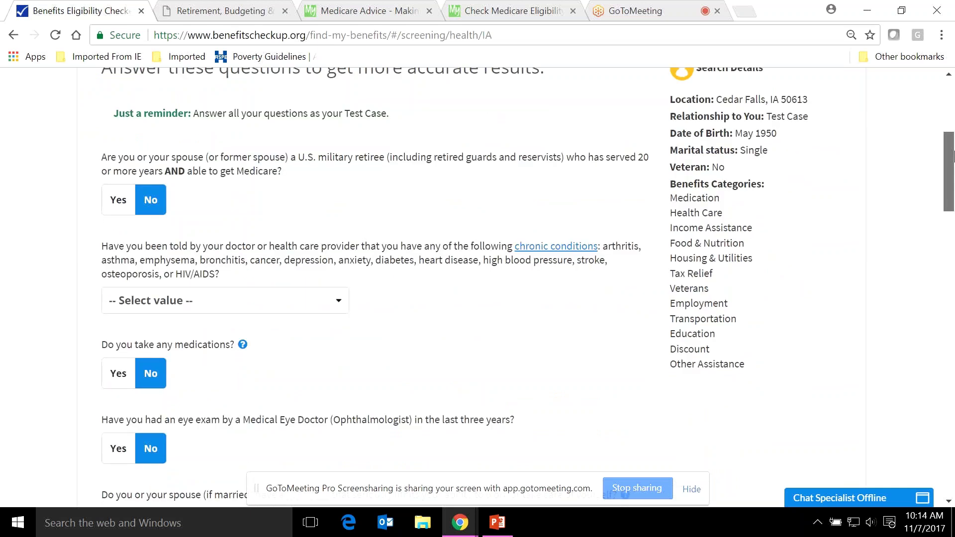
pyautogui.moveTo(953, 155); pyautogui.dragTo(953, 169)
pyautogui.click(337, 231)
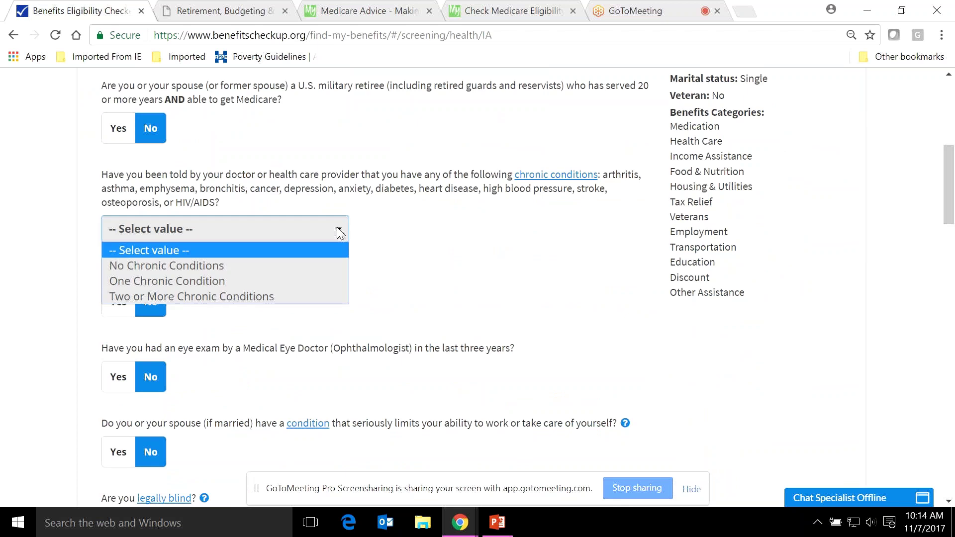
pyautogui.click(301, 282)
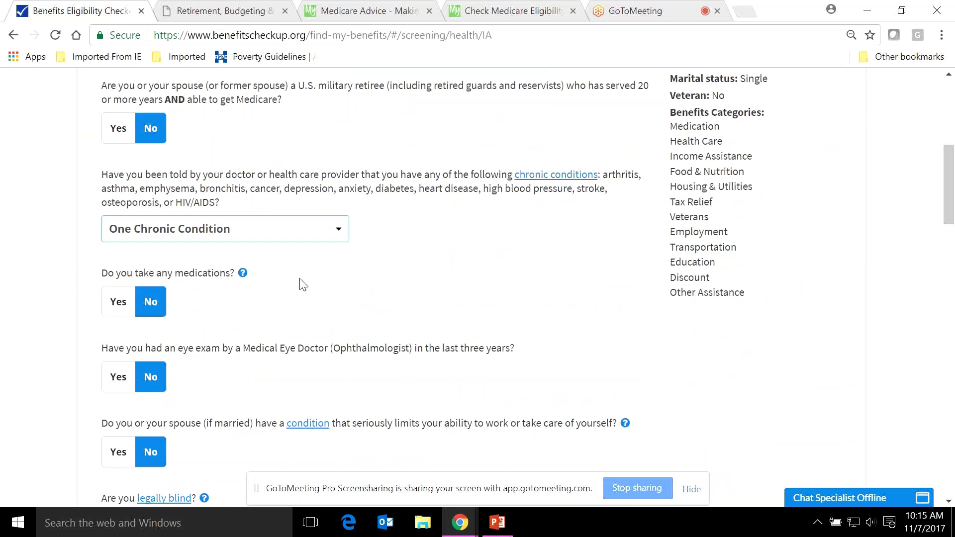
pyautogui.click(124, 312)
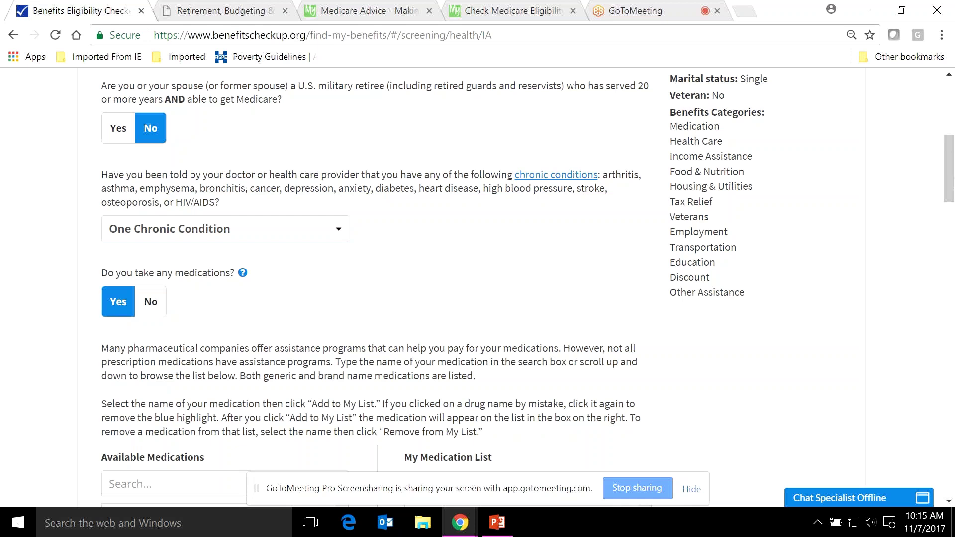
# - Find Lantus (insulin glargine) among the available medications, add it to the medication list, and clear the medication search
pyautogui.moveTo(951, 148); pyautogui.dragTo(953, 181)
pyautogui.click(232, 279)
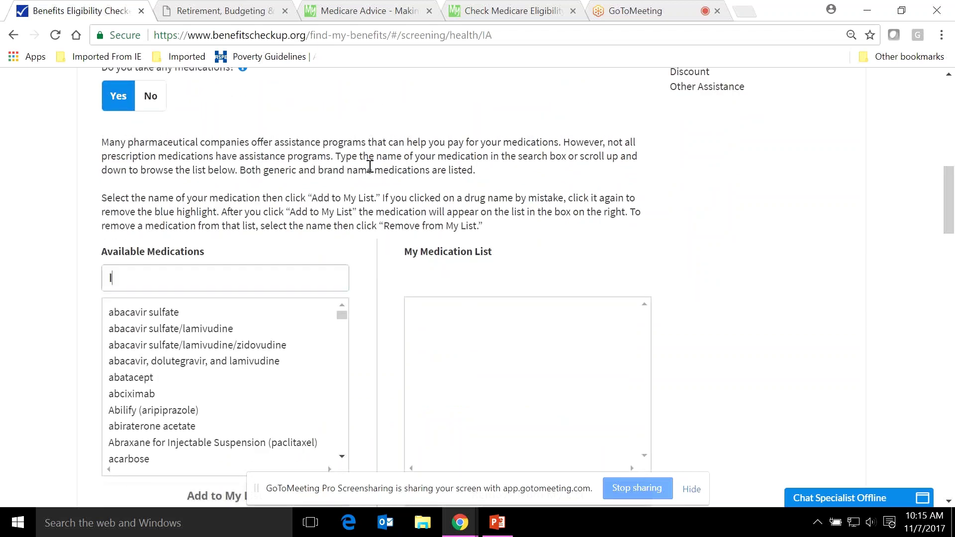
pyautogui.write('lant')
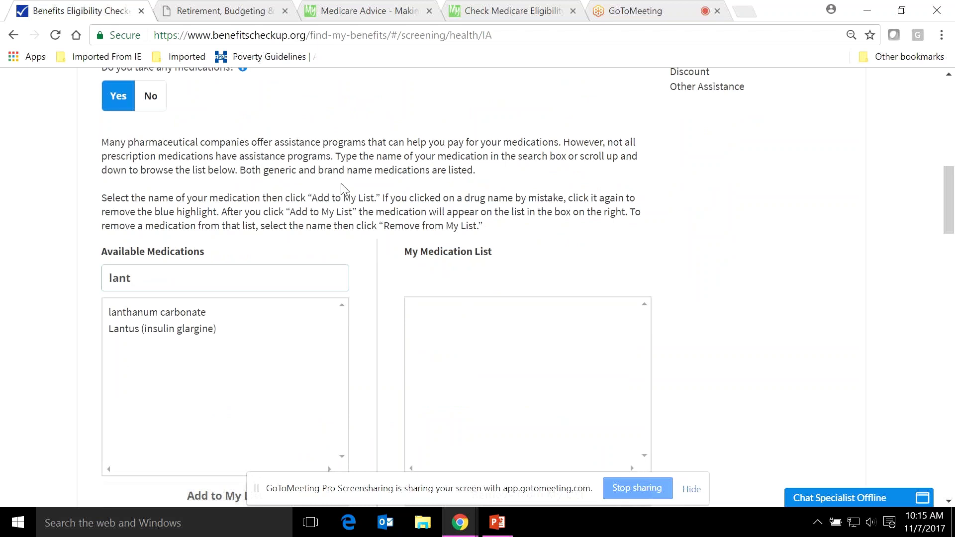
pyautogui.click(157, 329)
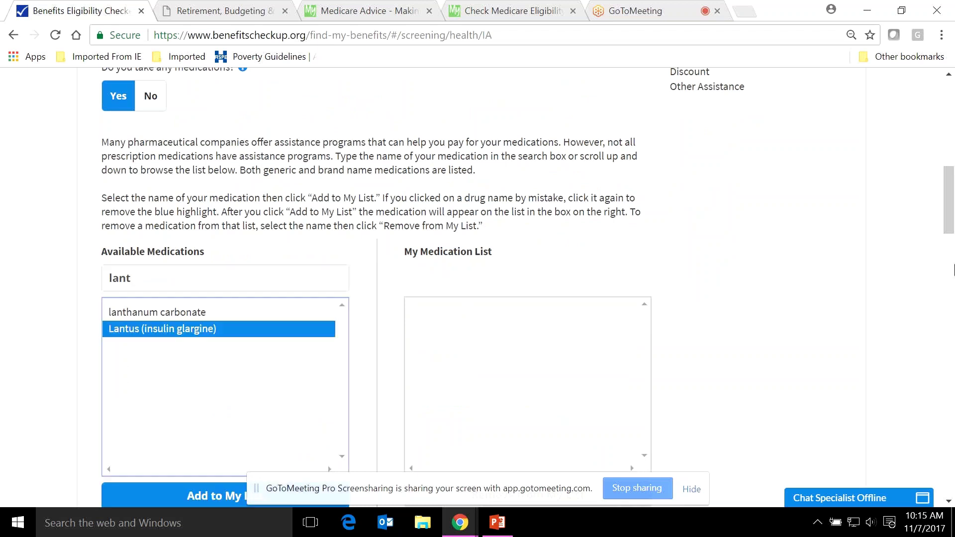
pyautogui.scroll(-2, 228, 393)
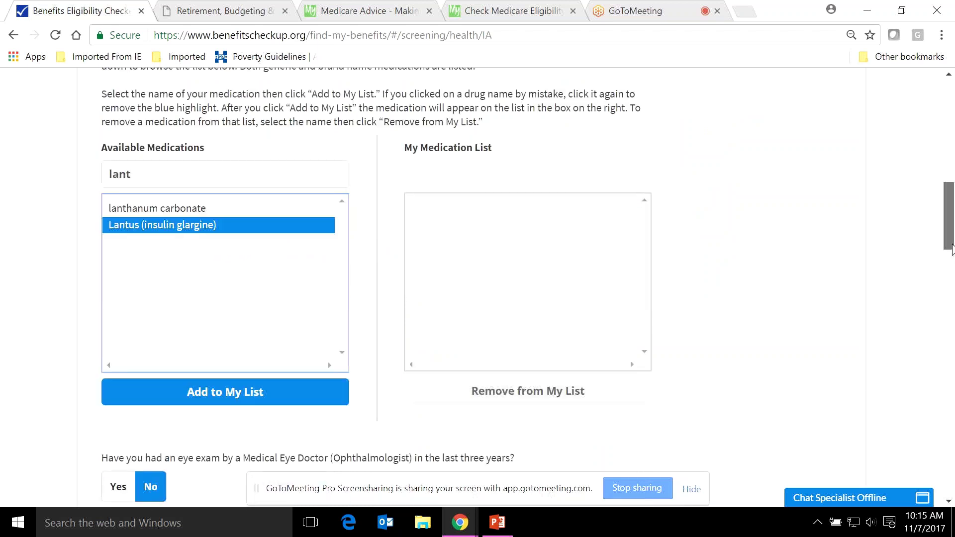
pyautogui.click(230, 393)
pyautogui.moveTo(141, 175); pyautogui.dragTo(87, 180)
pyautogui.press('BackSpace')
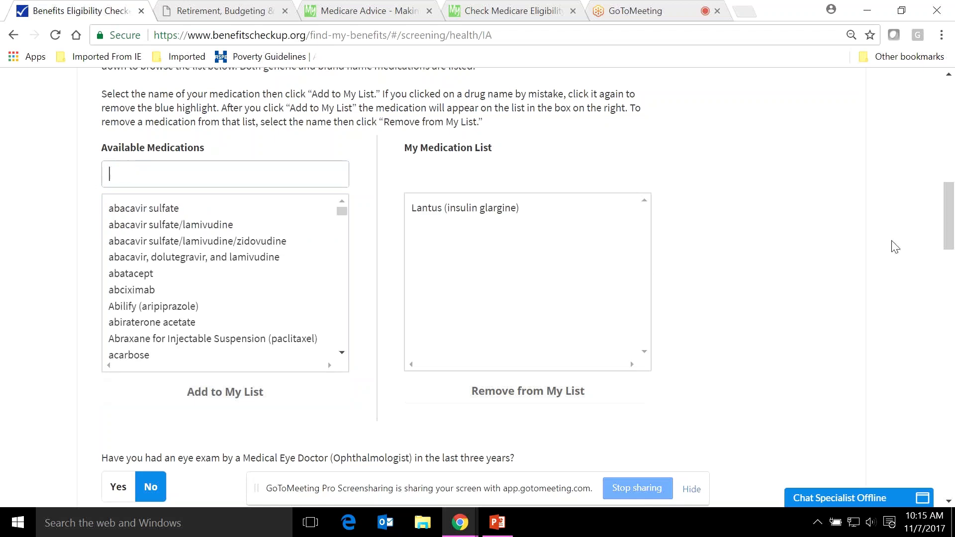
# - Request information about Medicare, Education, Health Insurance Counseling, Legal Assistance, Primary Health Care and/or Dental Services, and Transportation, and continue to the Household section
pyautogui.moveTo(954, 225); pyautogui.dragTo(953, 281)
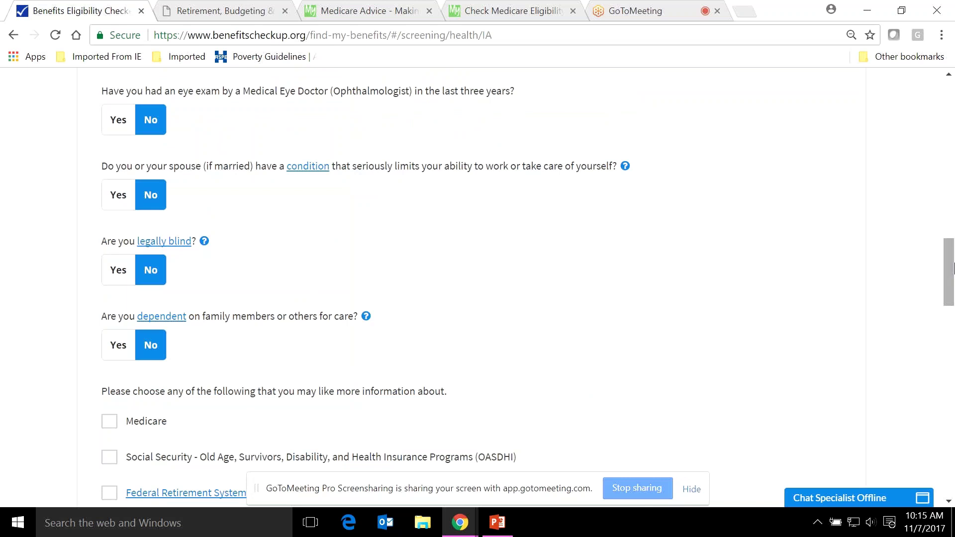
pyautogui.moveTo(952, 269); pyautogui.dragTo(953, 312)
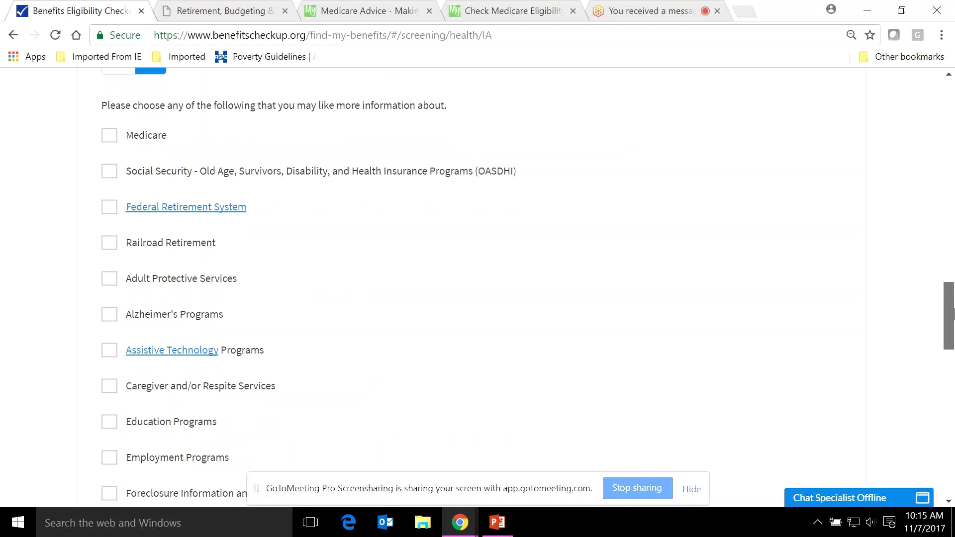
pyautogui.click(110, 137)
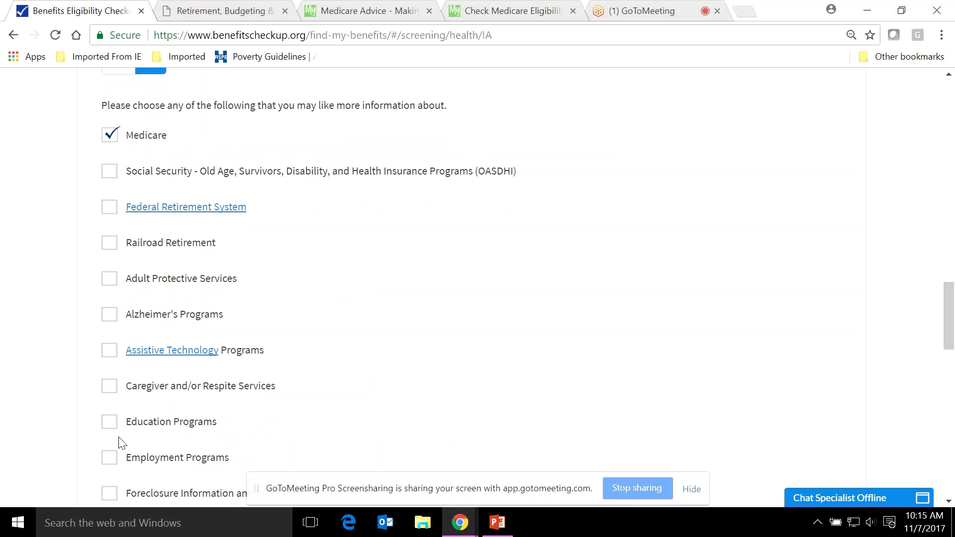
pyautogui.click(111, 424)
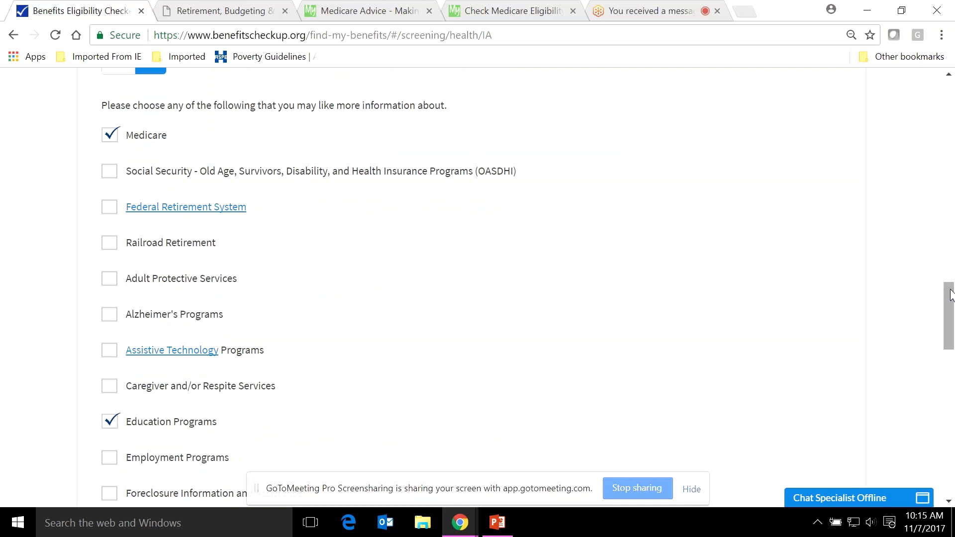
pyautogui.moveTo(950, 295); pyautogui.dragTo(950, 349)
pyautogui.click(110, 184)
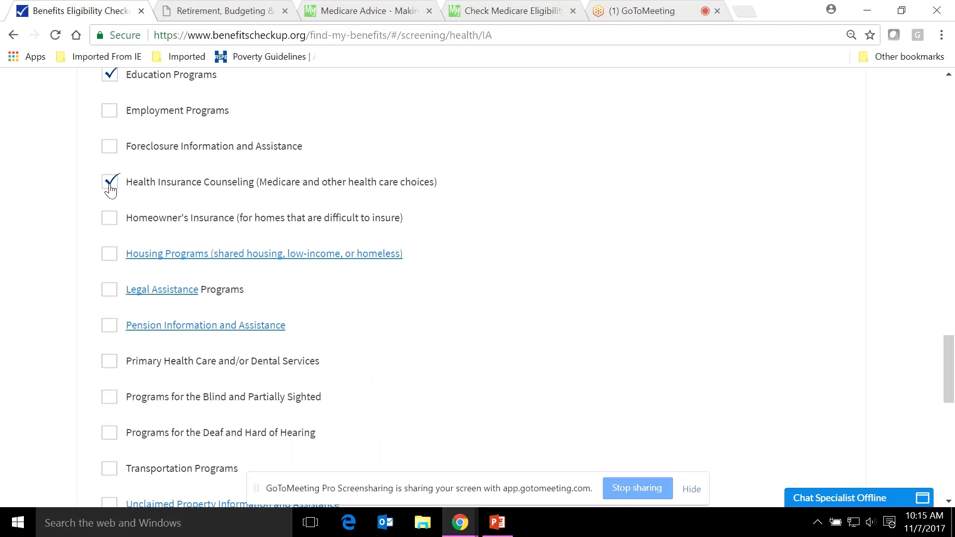
pyautogui.click(109, 288)
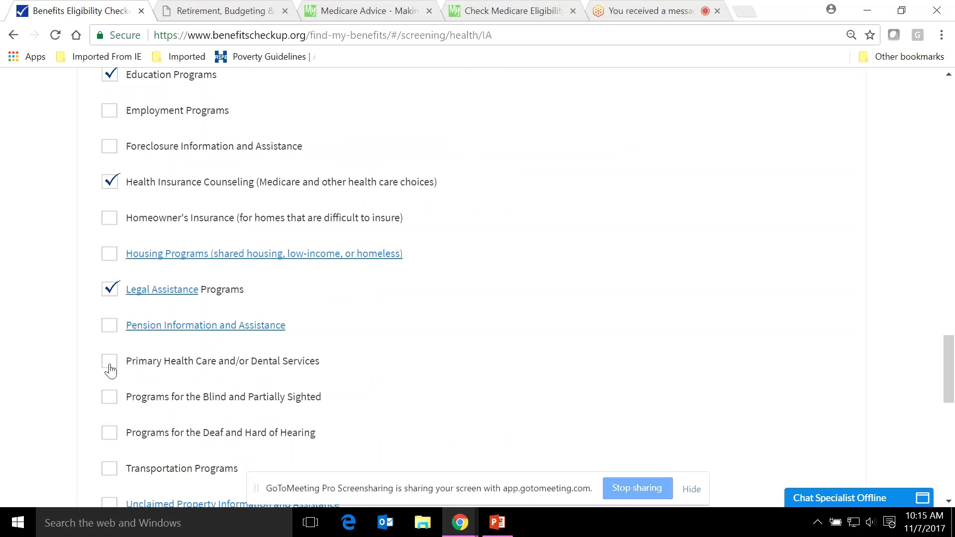
pyautogui.click(111, 369)
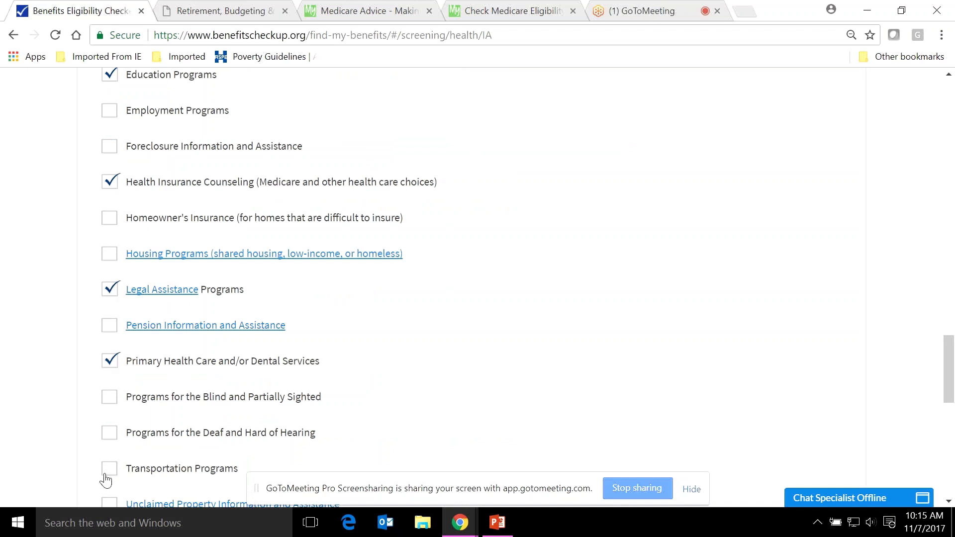
pyautogui.click(107, 470)
pyautogui.moveTo(951, 372); pyautogui.dragTo(951, 425)
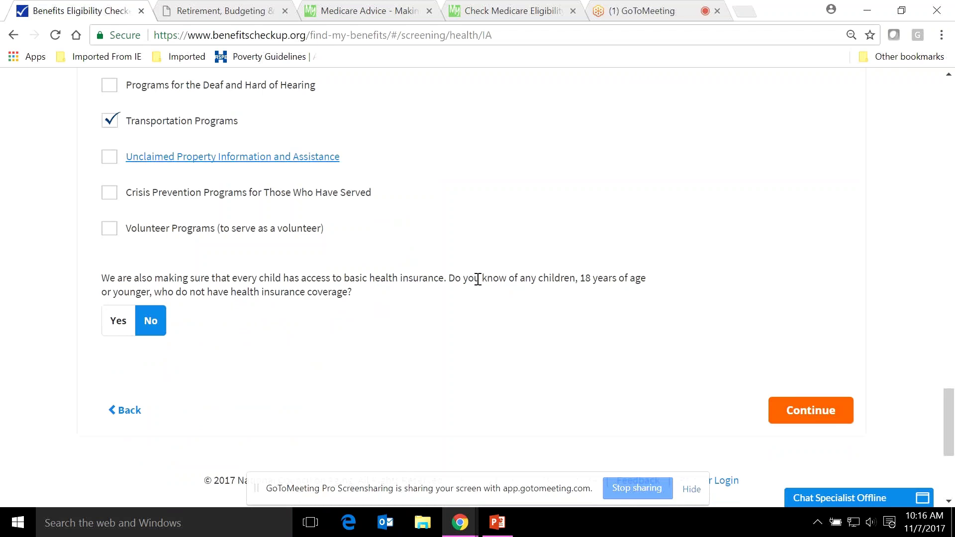
pyautogui.click(791, 413)
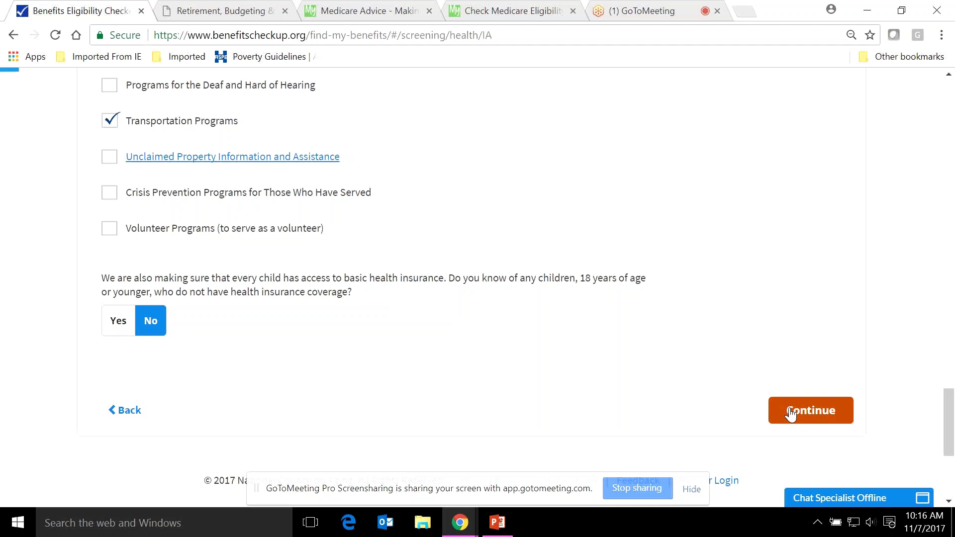
# - Set the type of housing to Own Home in the Household section
pyautogui.moveTo(953, 115); pyautogui.dragTo(953, 173)
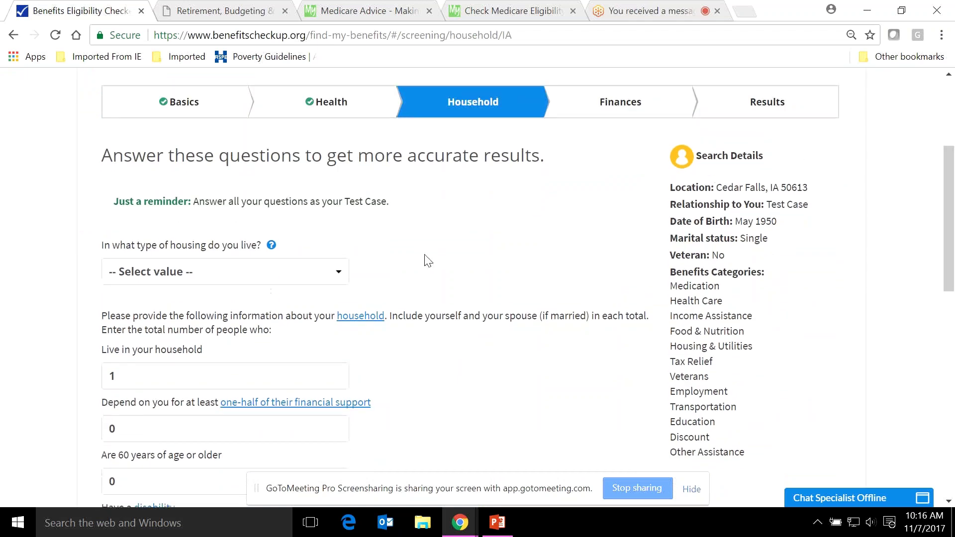
pyautogui.click(324, 270)
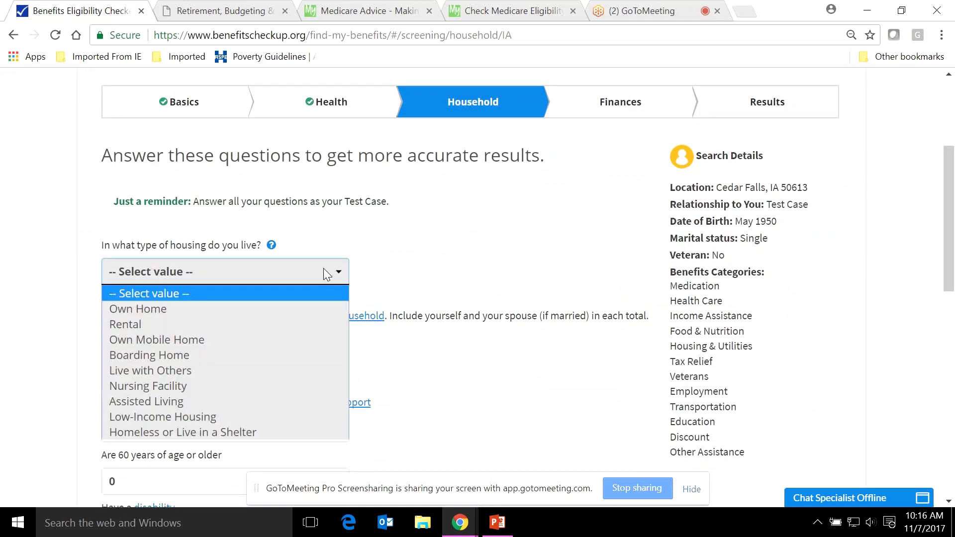
pyautogui.click(285, 310)
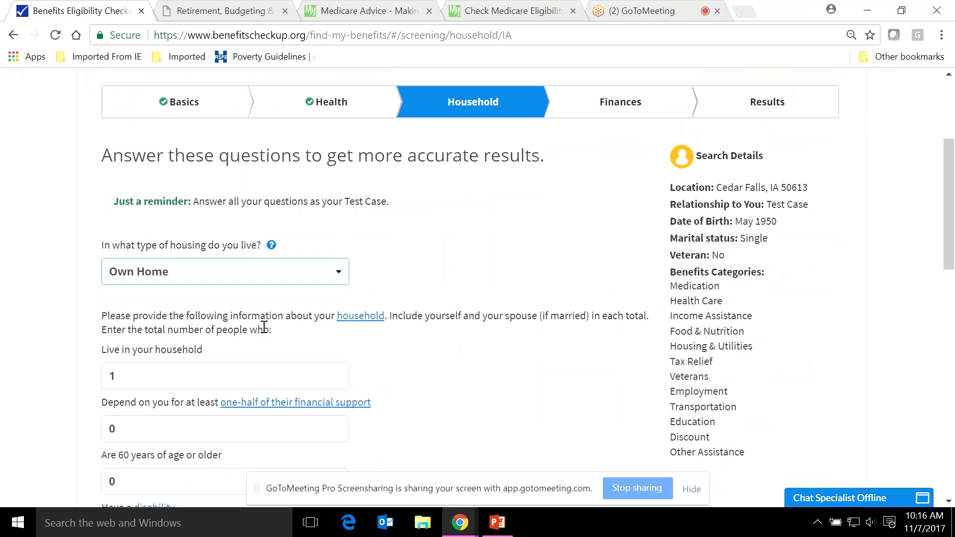
# - Enter 1 for the people depending on at least one-half financial support and 1 for those 60 years or older
pyautogui.scroll(-1, 953, 241)
pyautogui.scroll(-3, 953, 217)
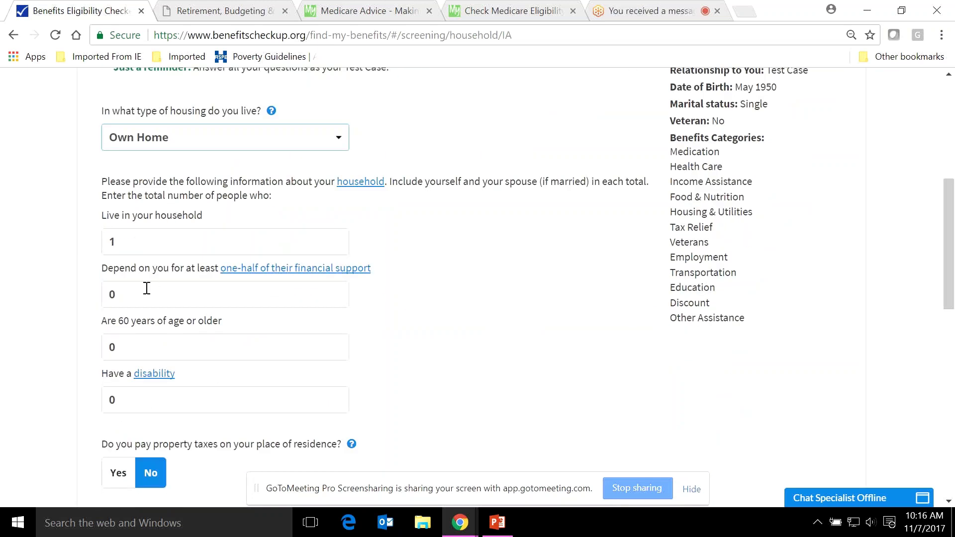
pyautogui.click(126, 296)
pyautogui.click(462, 373)
pyautogui.click(148, 302)
pyautogui.write('1')
pyautogui.click(118, 349)
pyautogui.write('1')
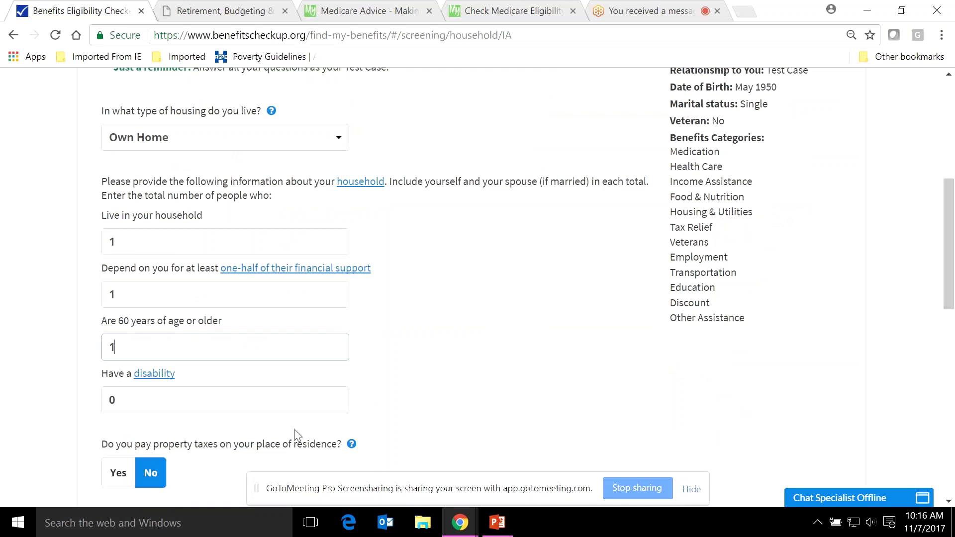
# - Answer Yes to paying property taxes, paying gas and/or electric bills, and both homeowner statements, and continue to the Finances section
pyautogui.click(116, 475)
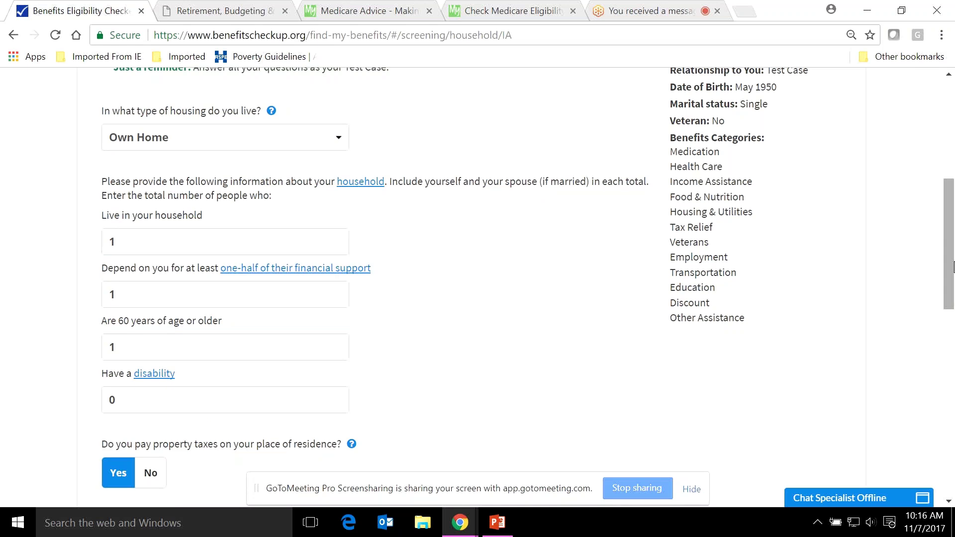
pyautogui.scroll(-7, 953, 267)
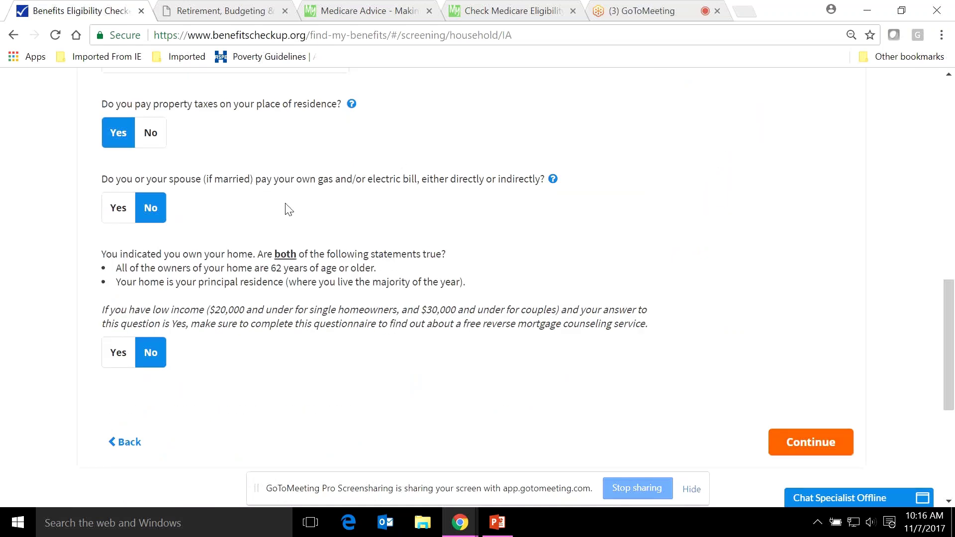
pyautogui.click(118, 208)
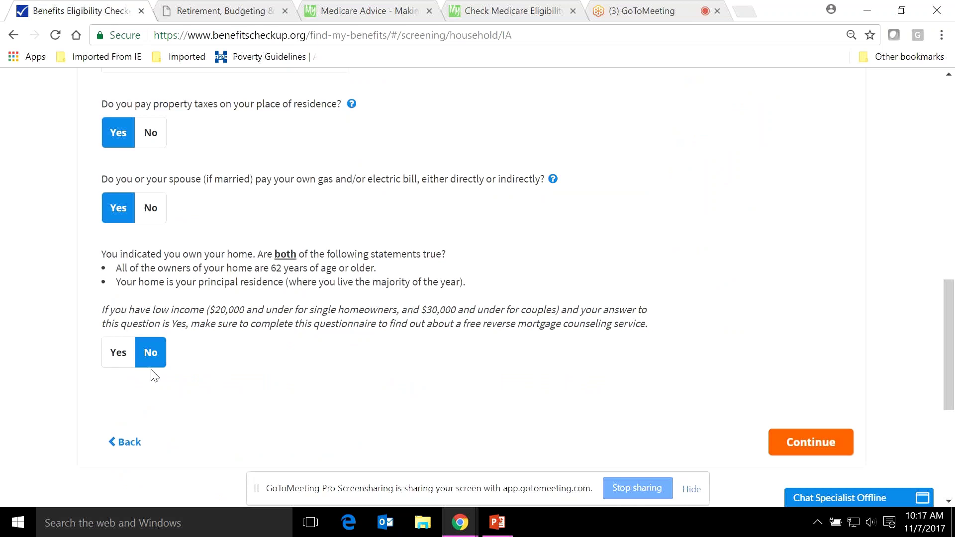
pyautogui.click(121, 362)
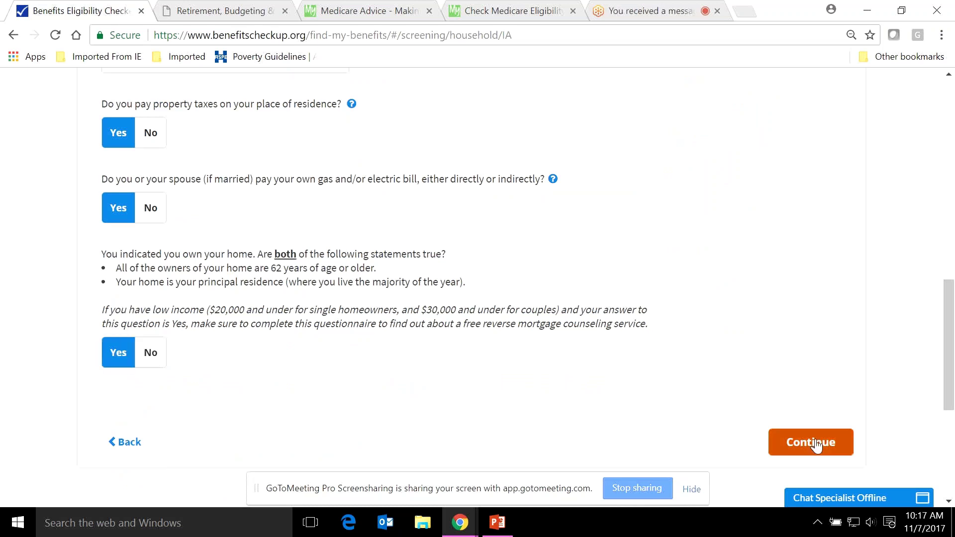
pyautogui.click(814, 442)
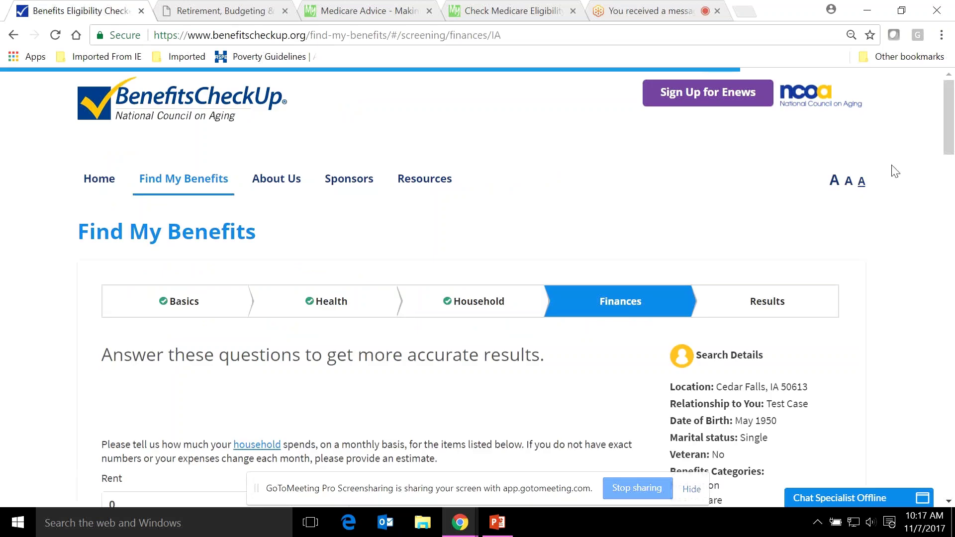
# - Enter the monthly household expenses: mortgage 400, electricity 100, gas 100, water 40 and telephone 40
pyautogui.moveTo(953, 97); pyautogui.dragTo(953, 162)
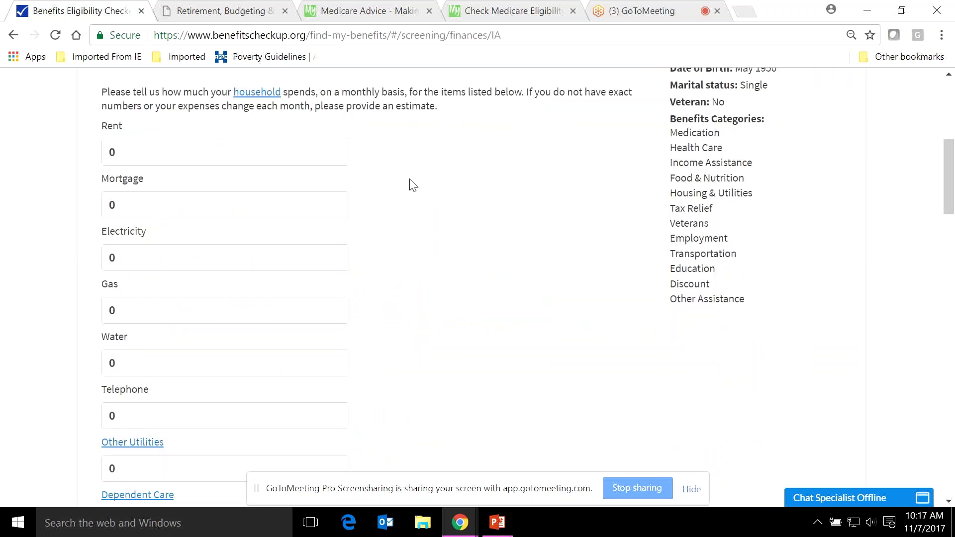
pyautogui.click(133, 207)
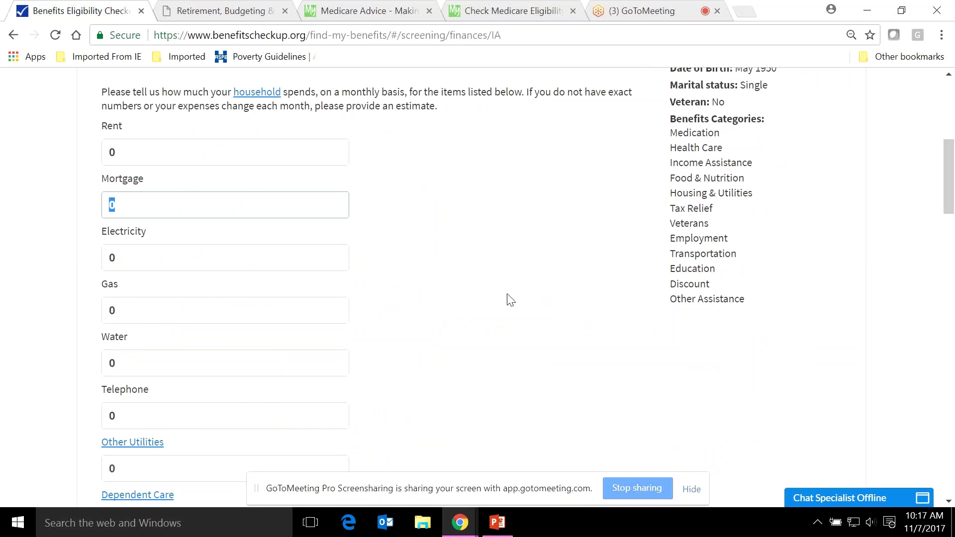
pyautogui.write('400')
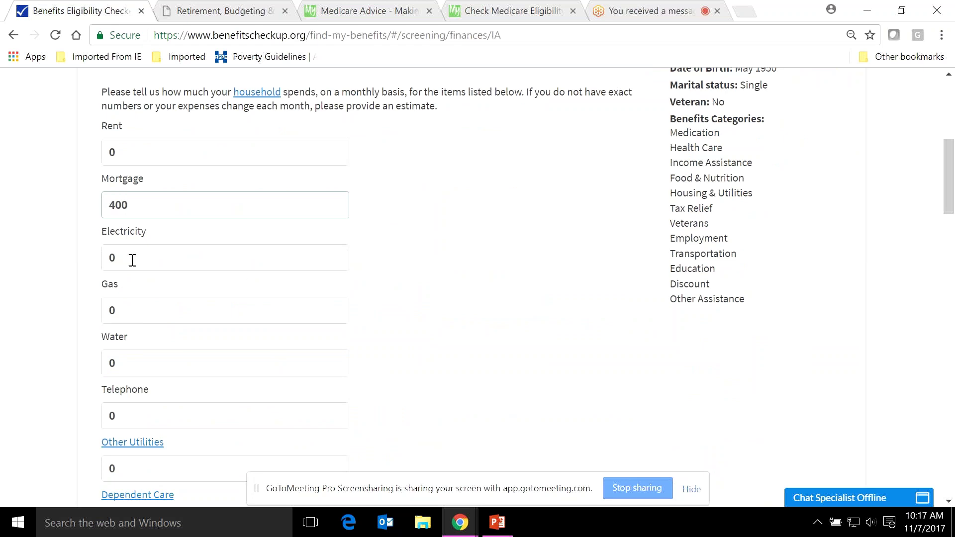
pyautogui.click(124, 255)
pyautogui.write('100')
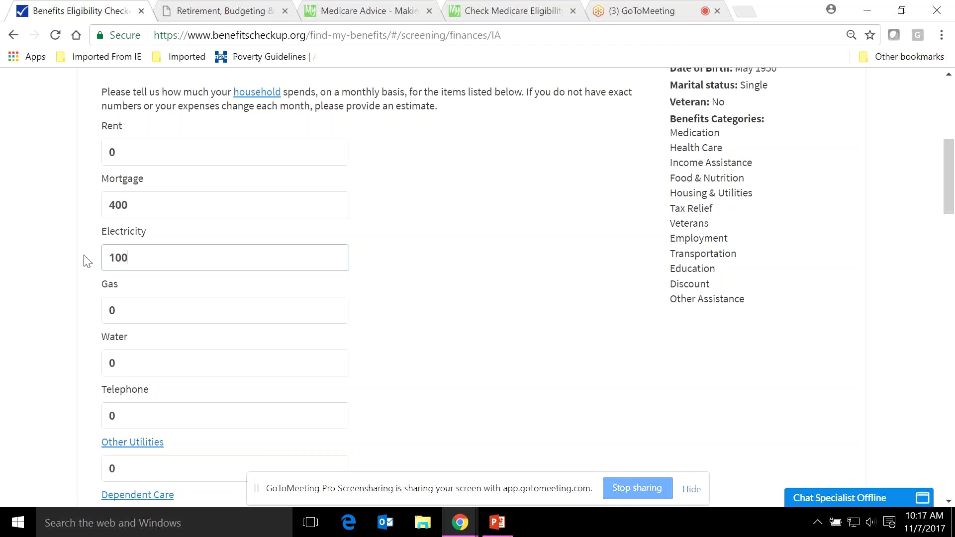
pyautogui.click(128, 306)
pyautogui.write('100')
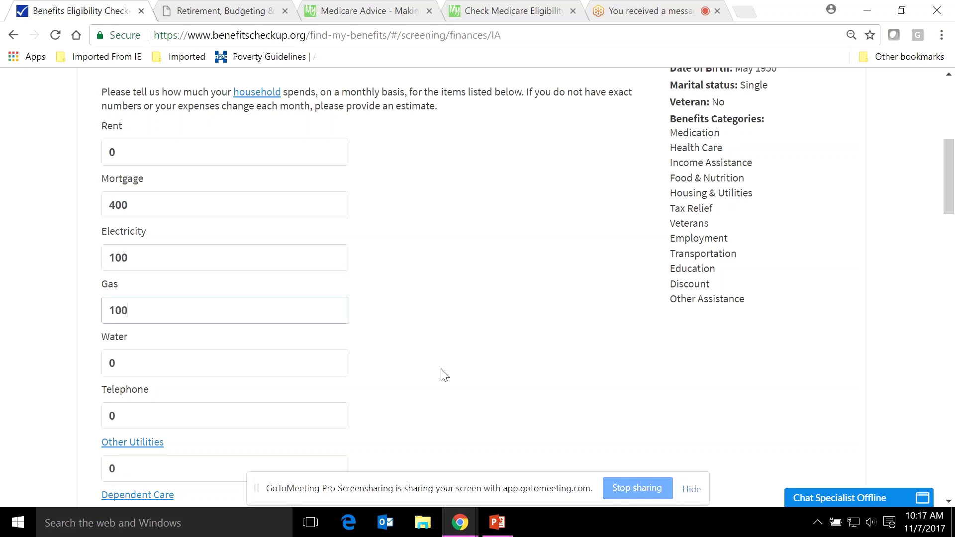
pyautogui.click(102, 363)
pyautogui.write('40')
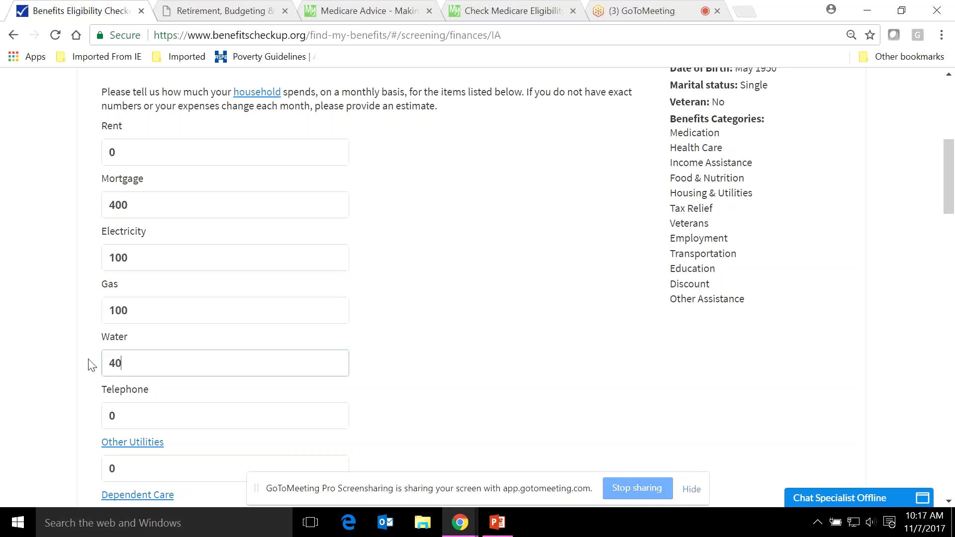
pyautogui.click(127, 415)
pyautogui.write('40')
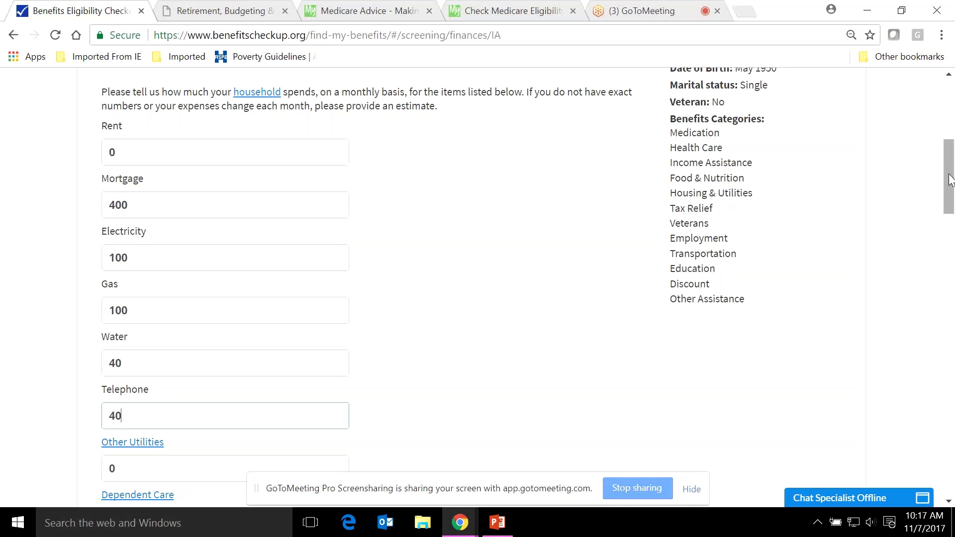
# - Set the monthly medical expenses not covered by health insurance to 200
pyautogui.moveTo(952, 179); pyautogui.dragTo(952, 215)
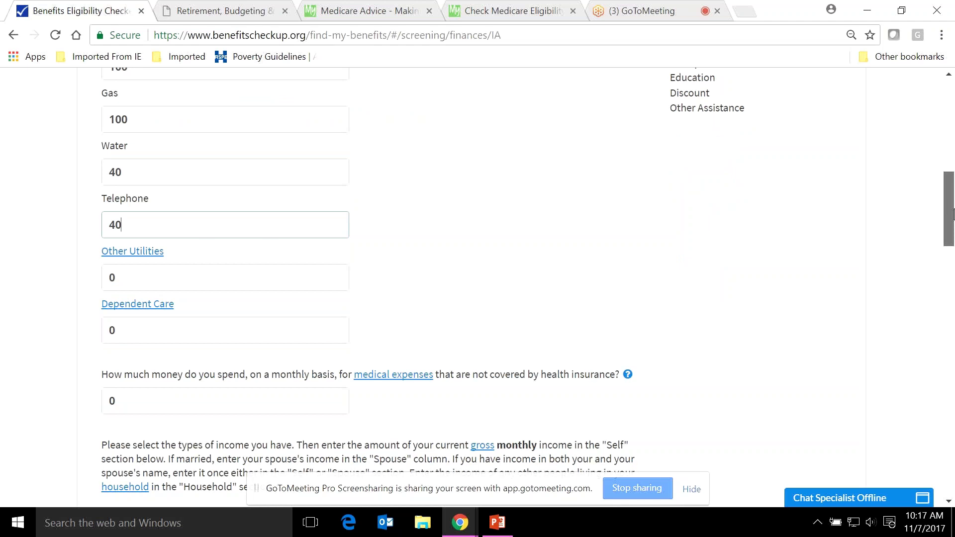
pyautogui.moveTo(953, 214); pyautogui.dragTo(954, 236)
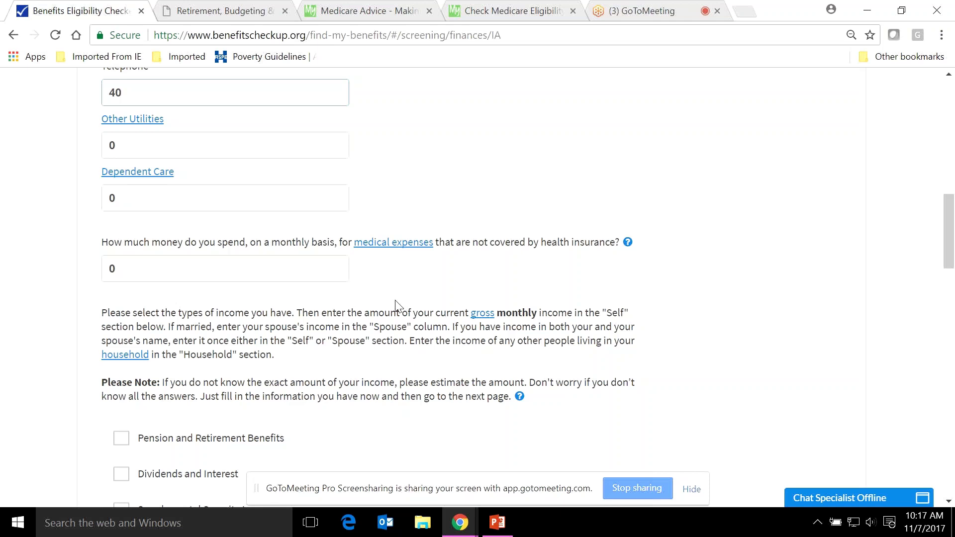
pyautogui.click(144, 270)
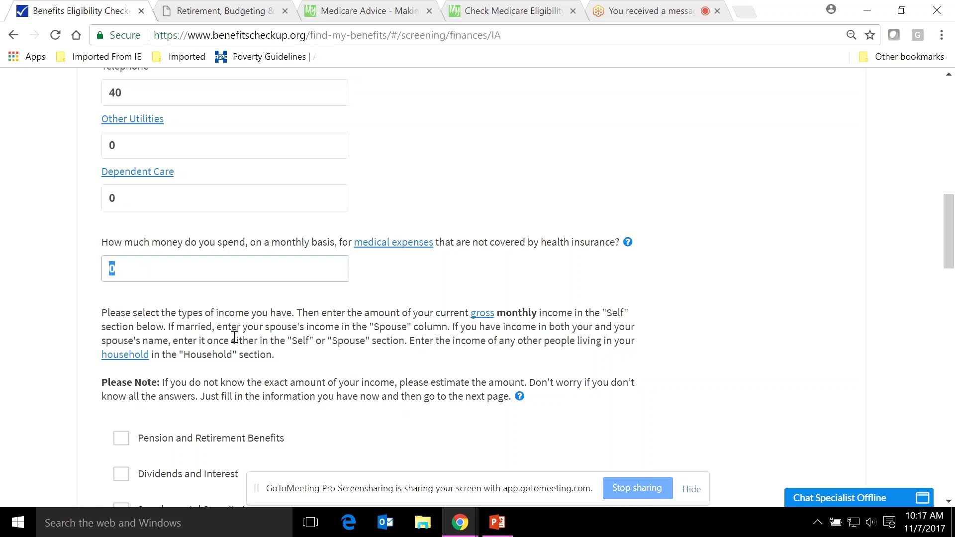
pyautogui.write('200')
pyautogui.moveTo(952, 213); pyautogui.dragTo(951, 253)
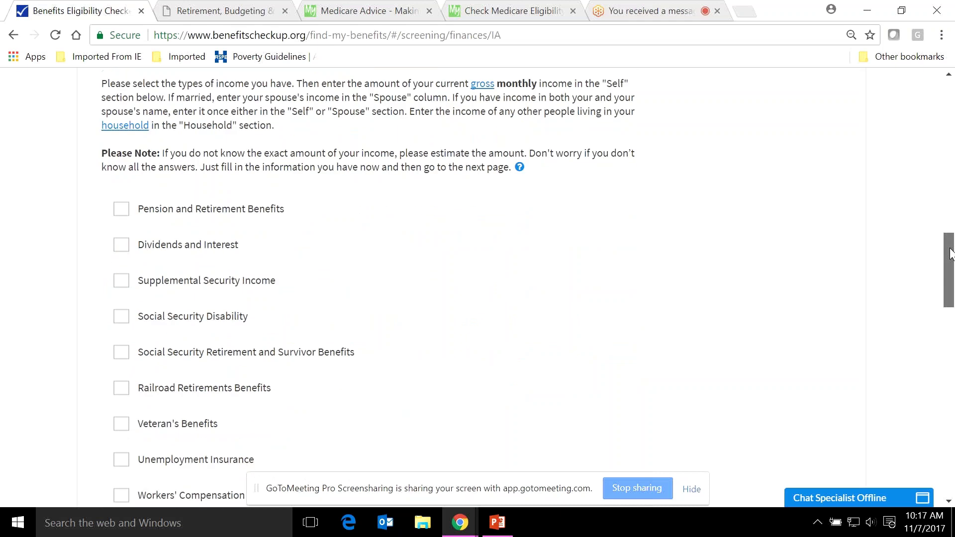
# - Select Social Security Retirement and Survivor Benefits as an income type and set the Self monthly amount to 1400
pyautogui.scroll(-1, 59, 323)
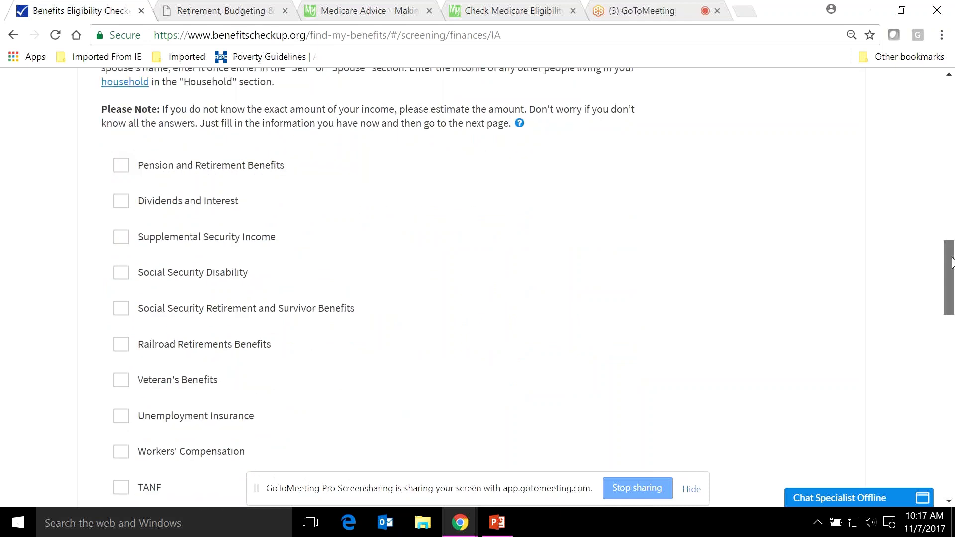
pyautogui.click(128, 302)
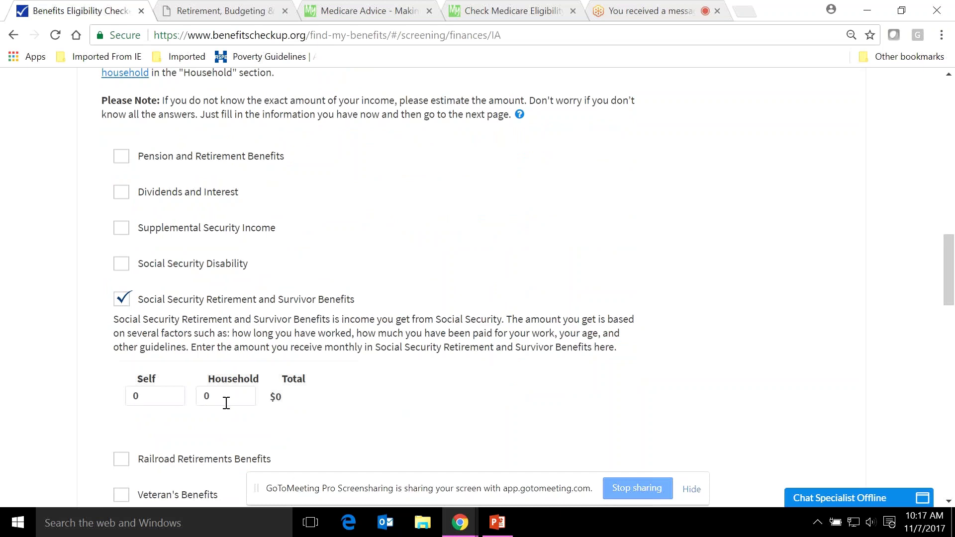
pyautogui.click(151, 395)
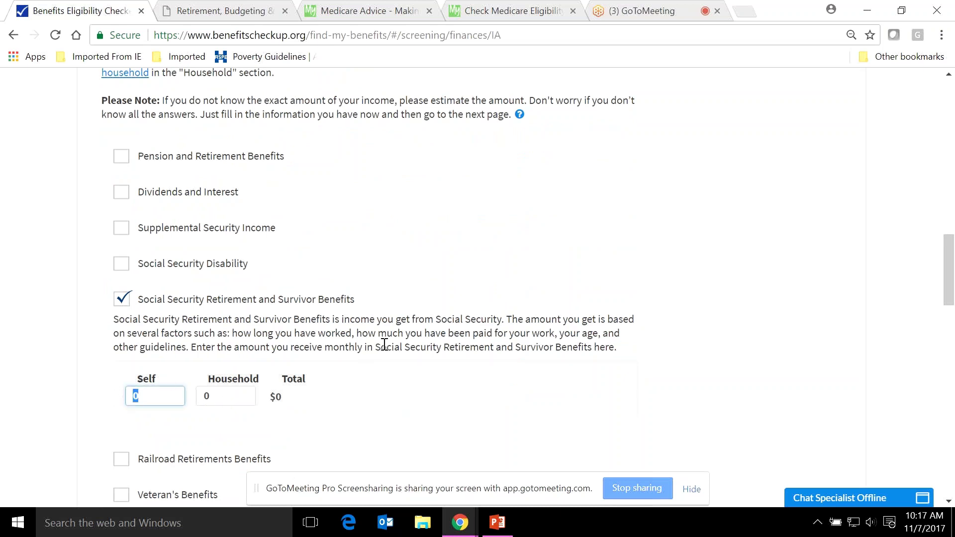
pyautogui.write('1400')
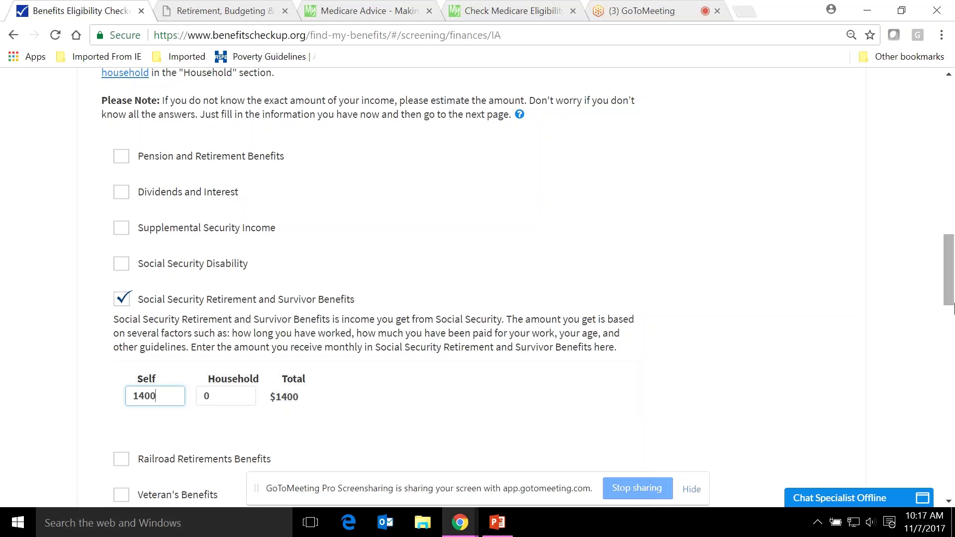
# - Select Car among the assets and set its Self value to 3000
pyautogui.scroll(-1, 950, 279)
pyautogui.moveTo(950, 278); pyautogui.dragTo(951, 325)
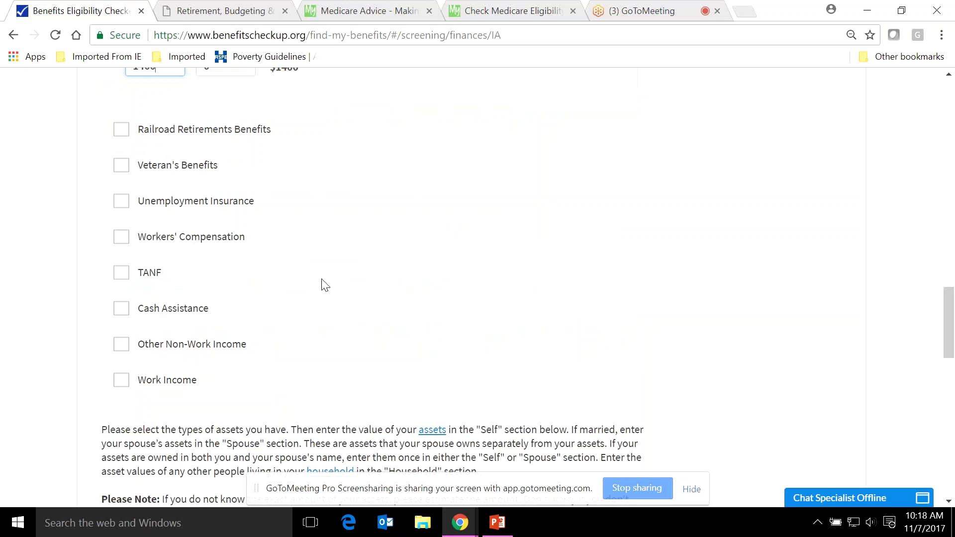
pyautogui.moveTo(954, 325); pyautogui.dragTo(953, 383)
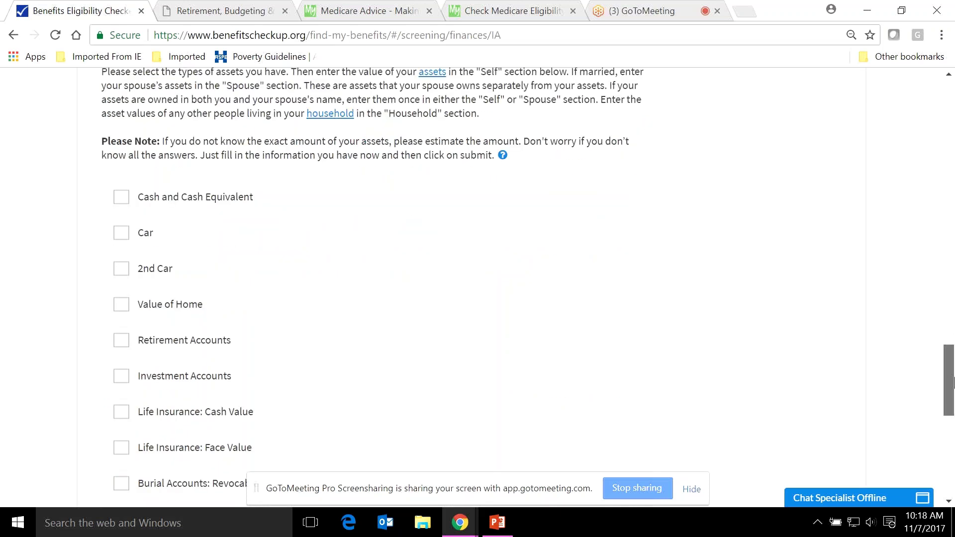
pyautogui.scroll(-2, 188, 194)
pyautogui.click(121, 159)
pyautogui.click(153, 253)
pyautogui.doubleClick(153, 251)
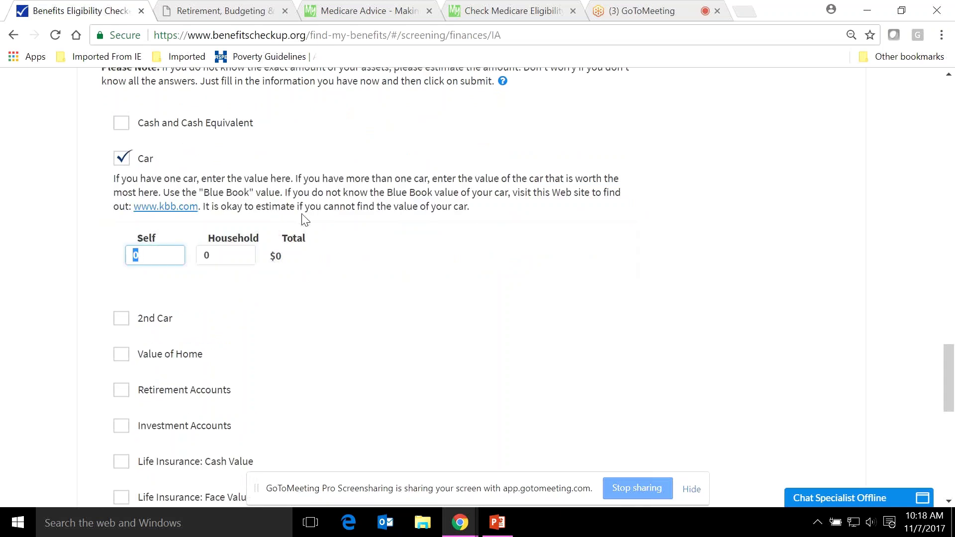
pyautogui.write('3000')
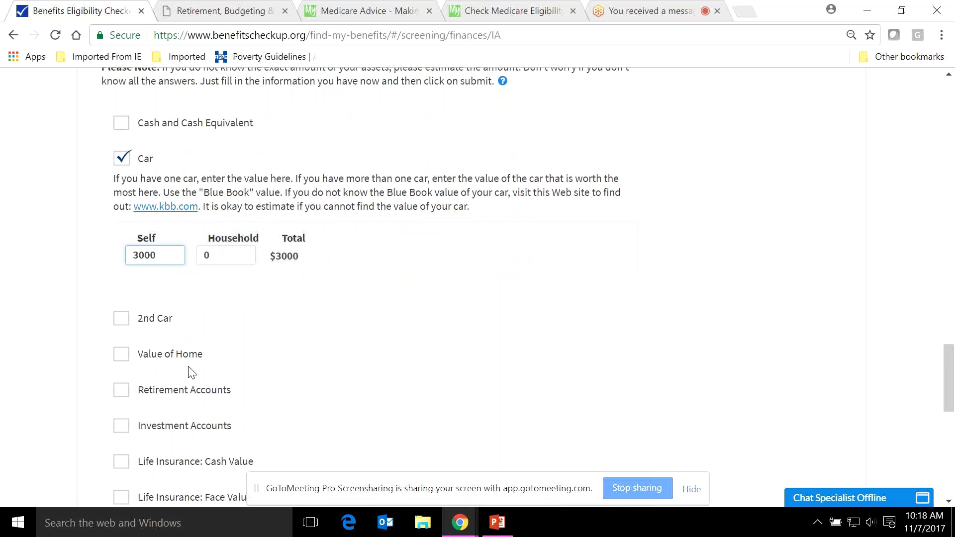
# - Add Value of Home as an asset with a Self value of 120000 and continue to the benefit results
pyautogui.click(169, 354)
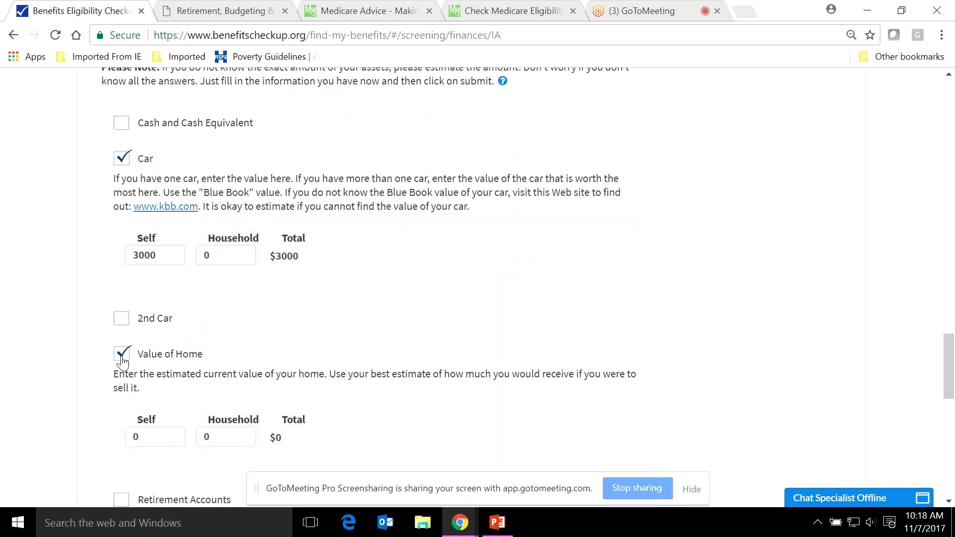
pyautogui.click(147, 439)
pyautogui.write('120000')
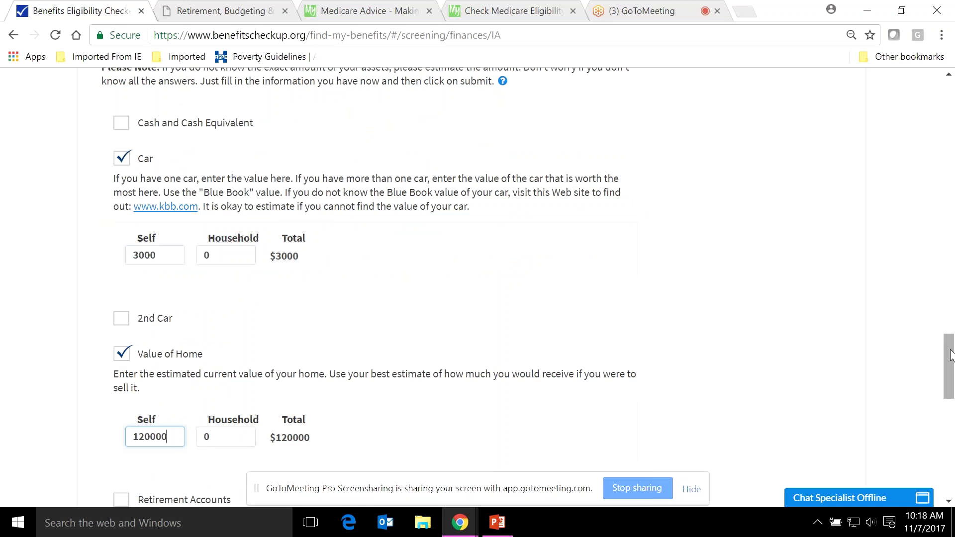
pyautogui.moveTo(950, 355); pyautogui.dragTo(953, 415)
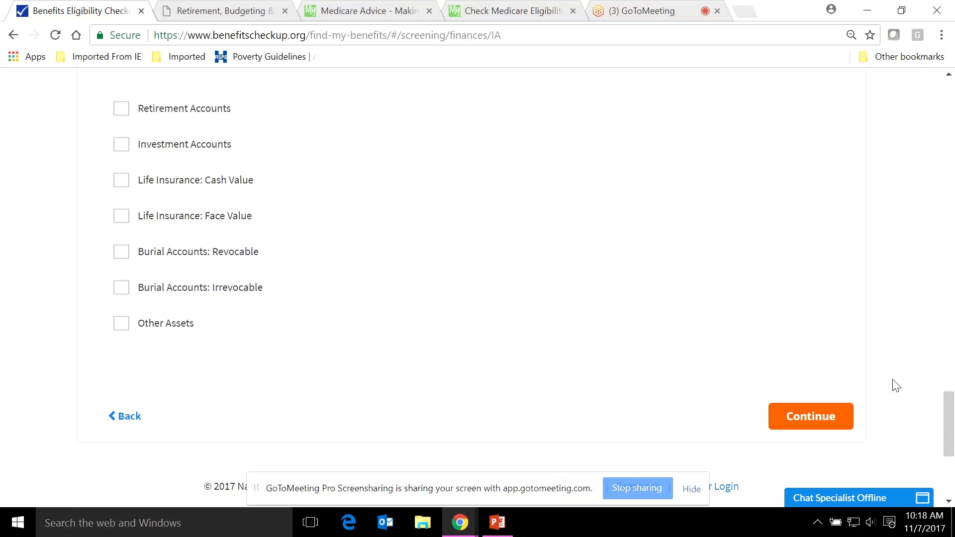
pyautogui.click(816, 420)
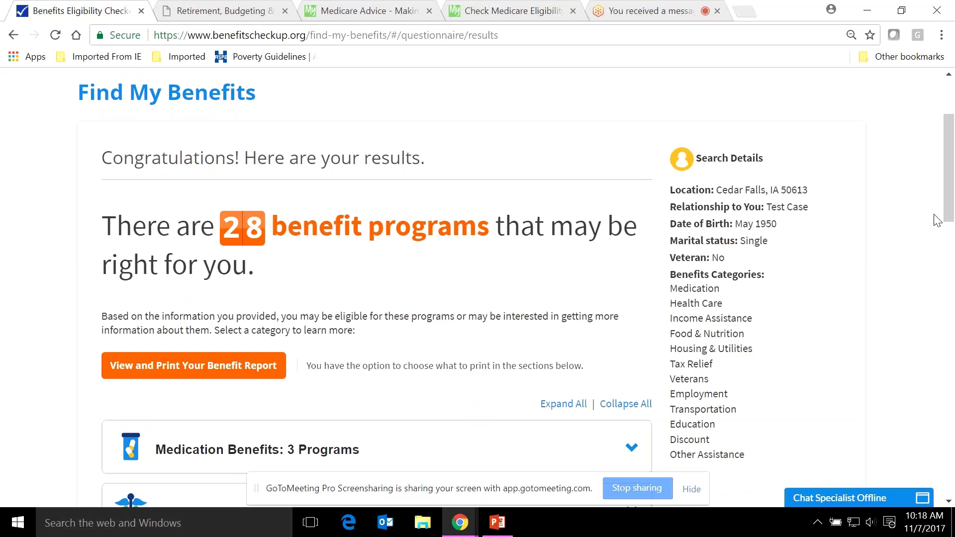
# - Expand Housing & Utilities Benefits in the results and open the Low Income Home Energy Assistance Program (LIHEAP) fact sheet
pyautogui.scroll(-3, 952, 209)
pyautogui.moveTo(953, 211); pyautogui.dragTo(953, 270)
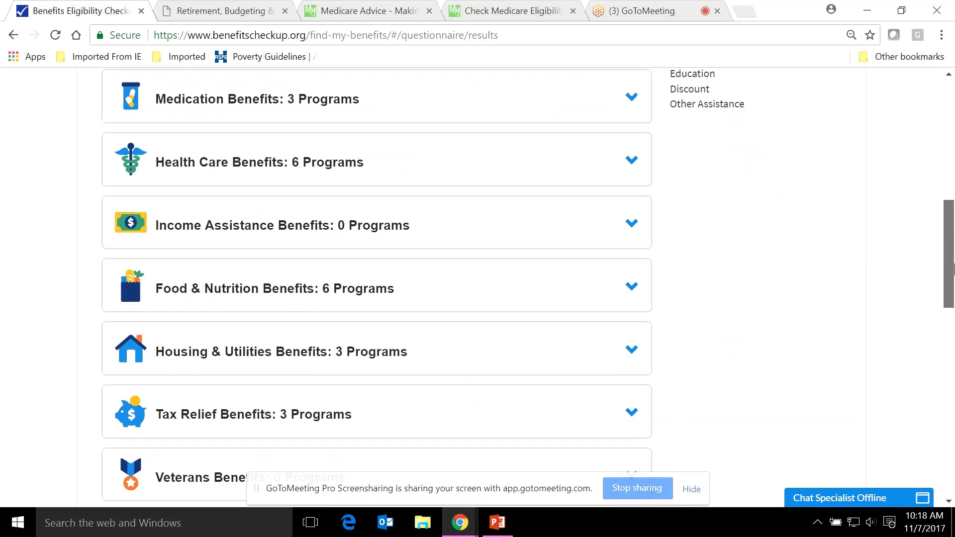
pyautogui.click(629, 359)
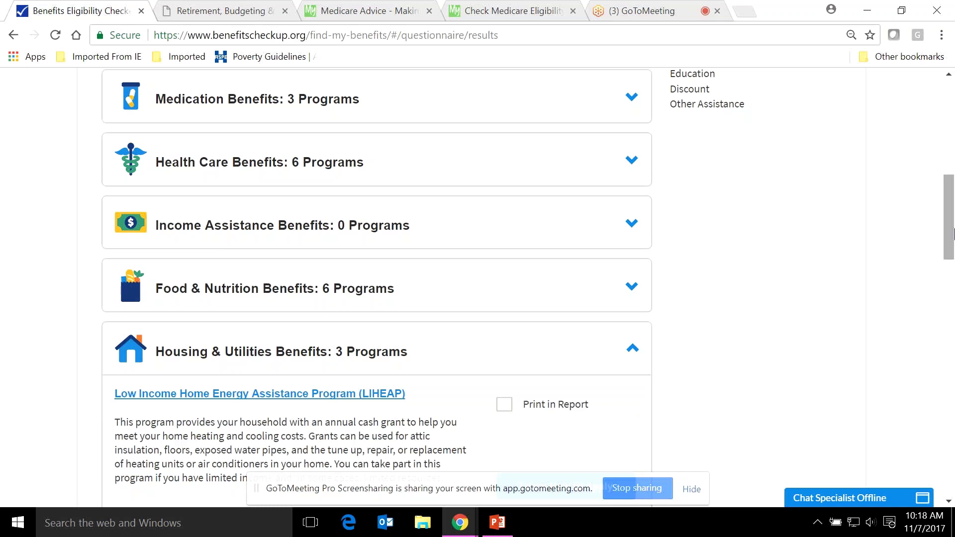
pyautogui.moveTo(953, 231); pyautogui.dragTo(953, 264)
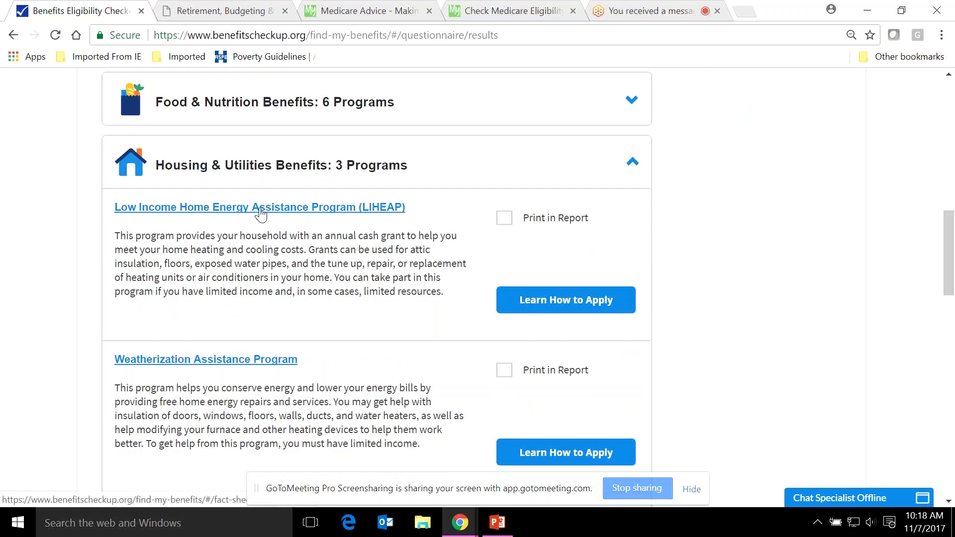
pyautogui.click(261, 211)
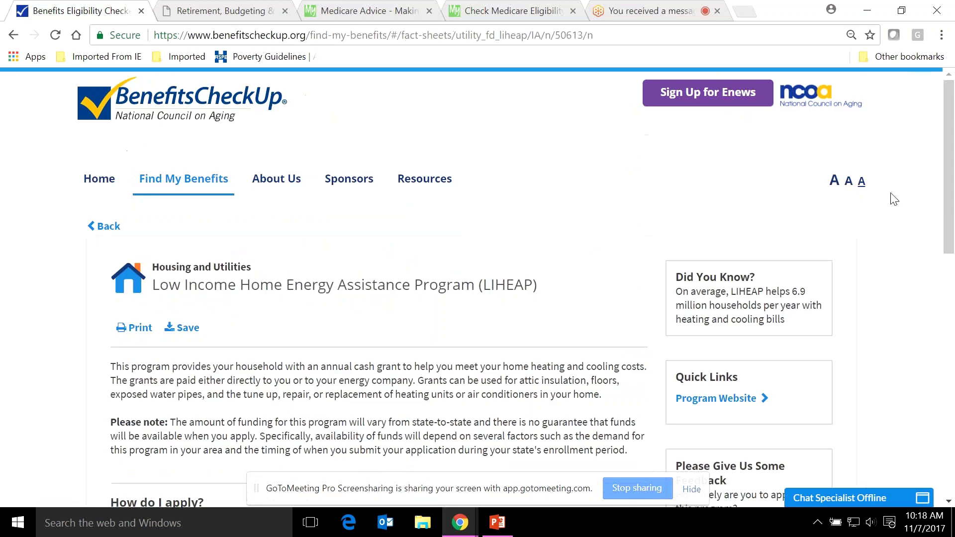
# - Expand the LIHEAP questions on eligibility, what is needed and who to contact, and review their answers
pyautogui.scroll(-4, 894, 199)
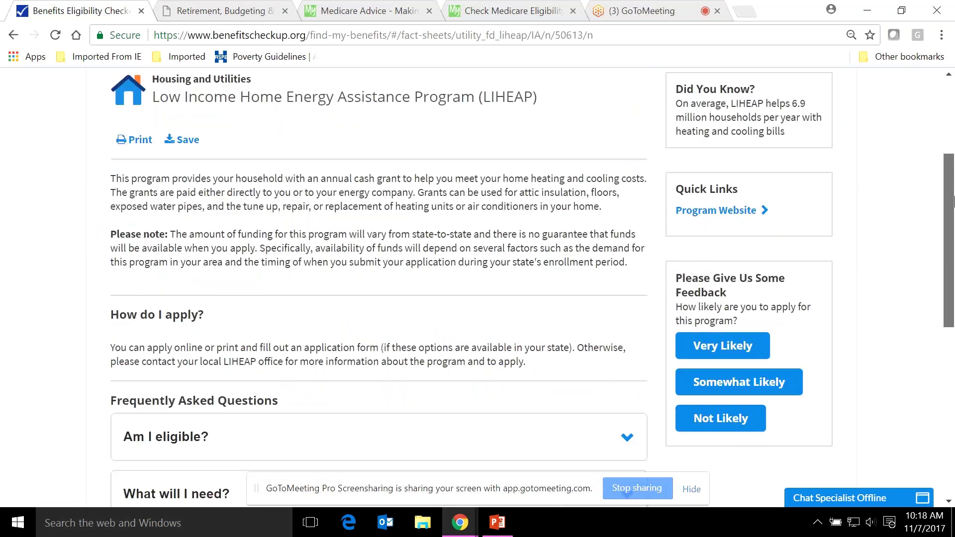
pyautogui.moveTo(953, 201); pyautogui.dragTo(953, 226)
pyautogui.scroll(-2, 629, 304)
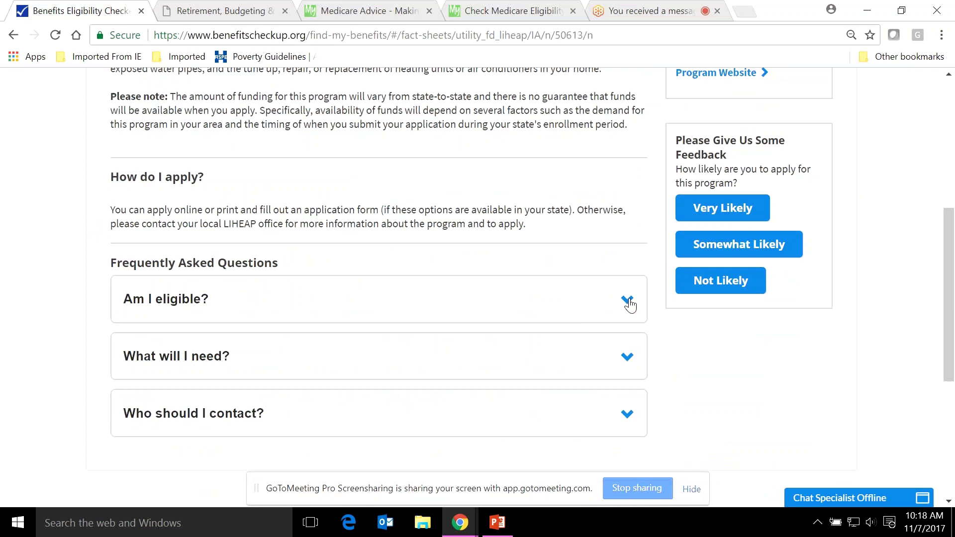
pyautogui.click(628, 300)
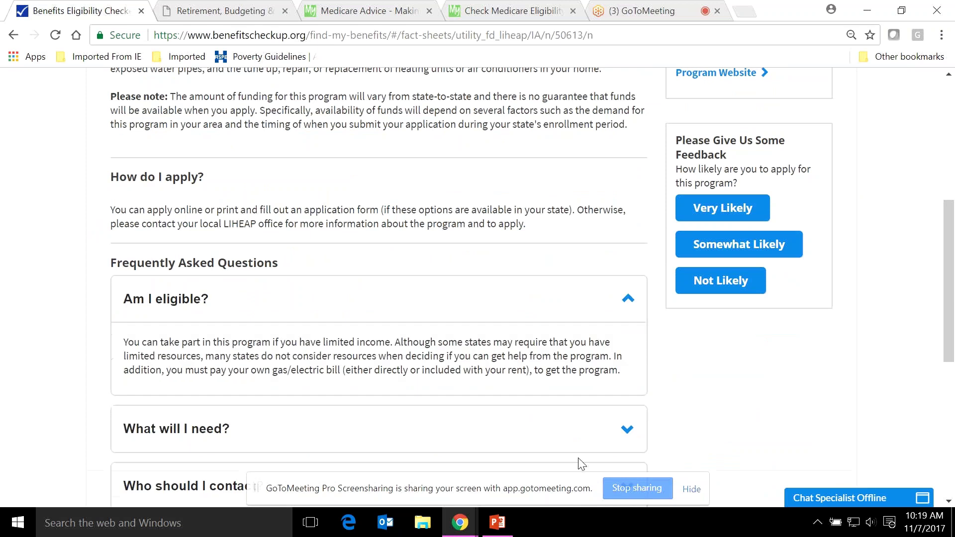
pyautogui.click(627, 430)
pyautogui.scroll(-3, 951, 262)
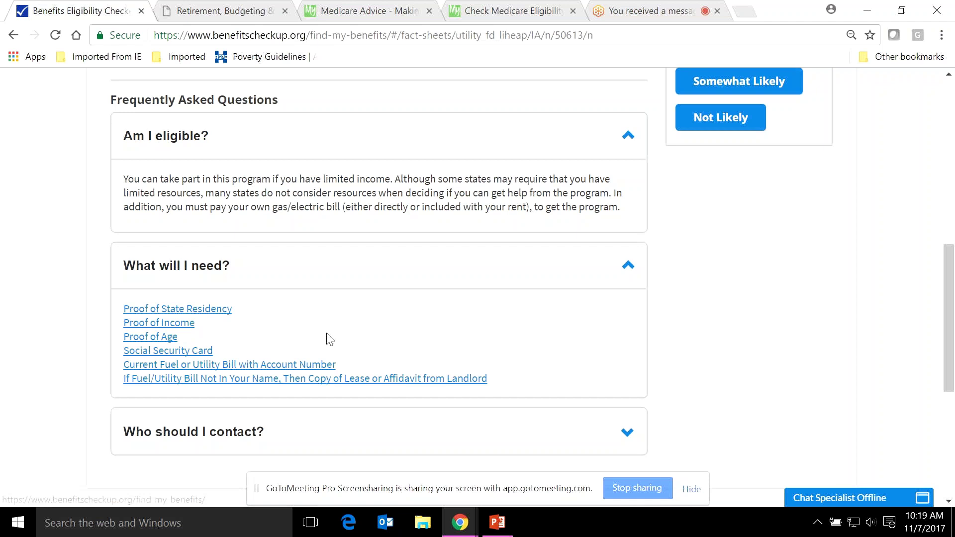
pyautogui.click(628, 433)
pyautogui.moveTo(952, 278); pyautogui.dragTo(946, 321)
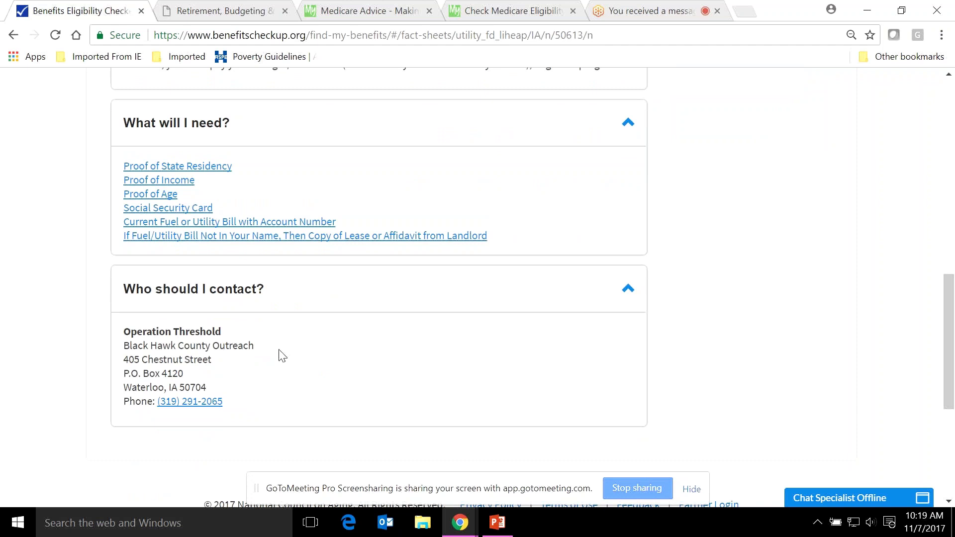
# - Return to the results and review the Sanofi Patient Connection Patient Assistance Program fact sheet under Medication Benefits
pyautogui.moveTo(954, 357); pyautogui.dragTo(954, 179)
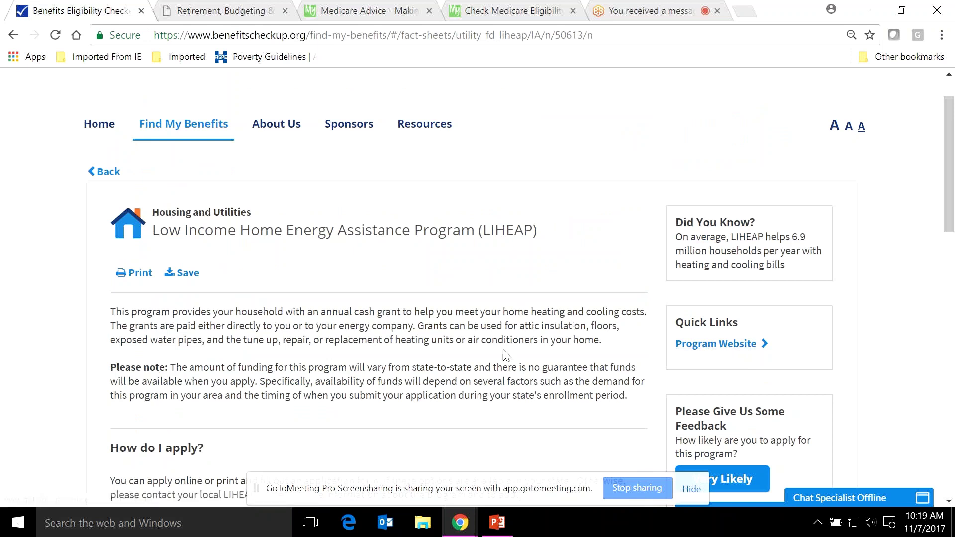
pyautogui.click(108, 173)
pyautogui.moveTo(950, 110); pyautogui.dragTo(953, 199)
pyautogui.scroll(-2, 607, 227)
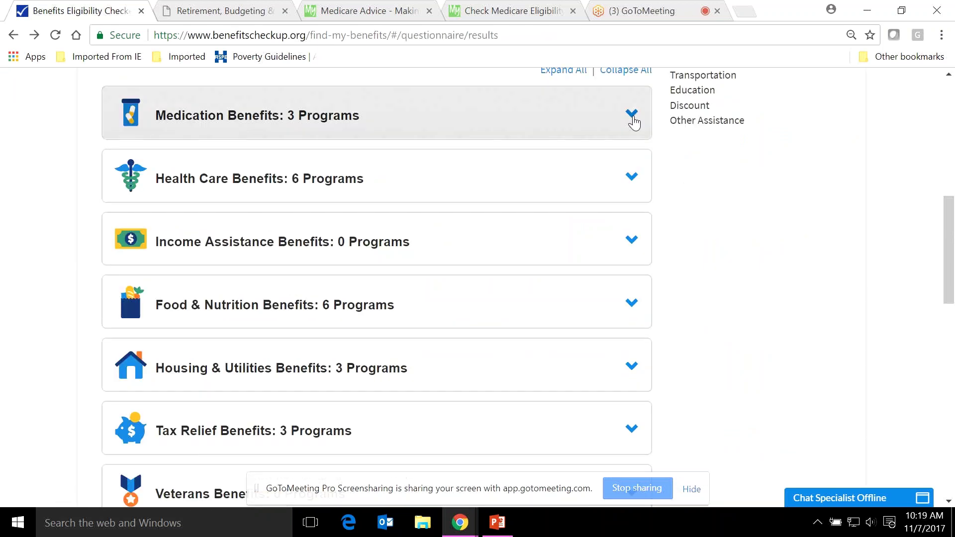
pyautogui.click(631, 114)
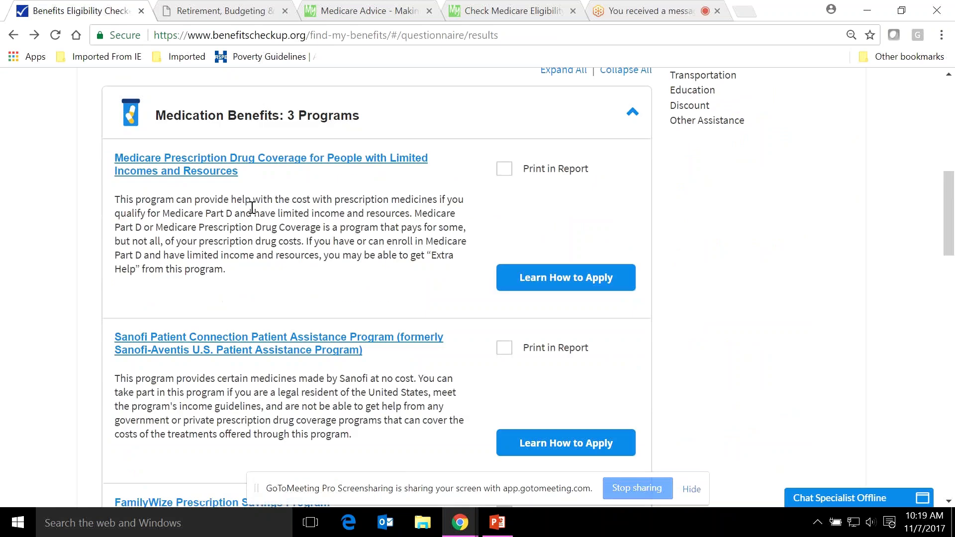
pyautogui.click(301, 343)
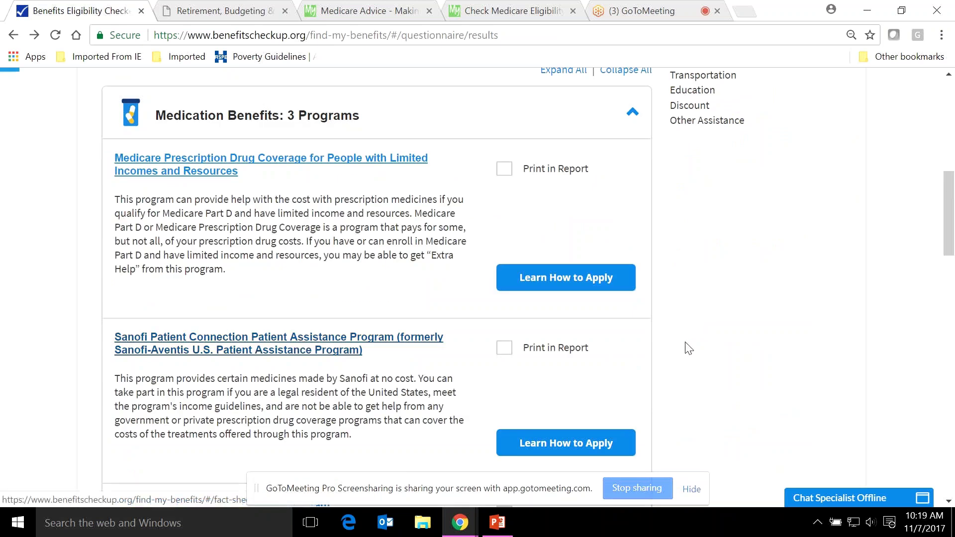
pyautogui.scroll(-2, 771, 311)
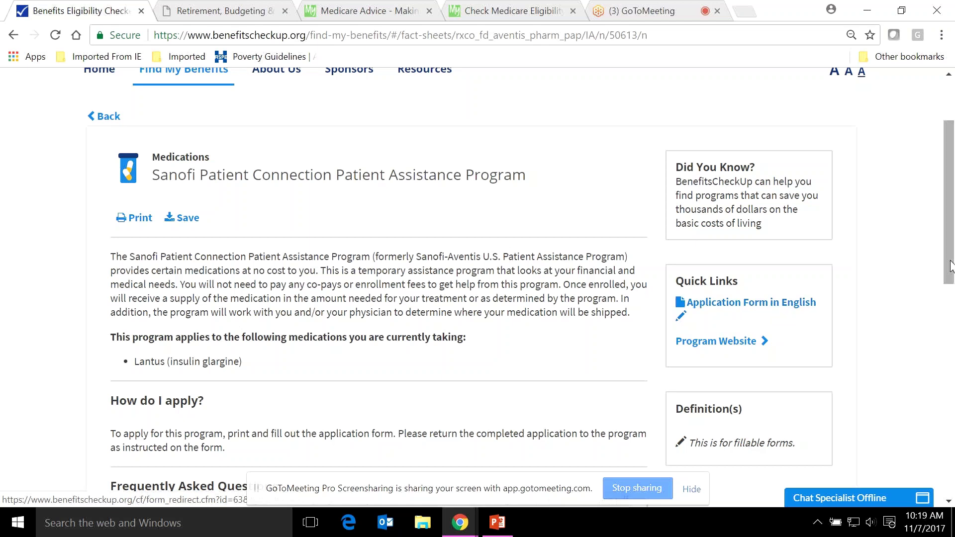
pyautogui.scroll(-1, 950, 263)
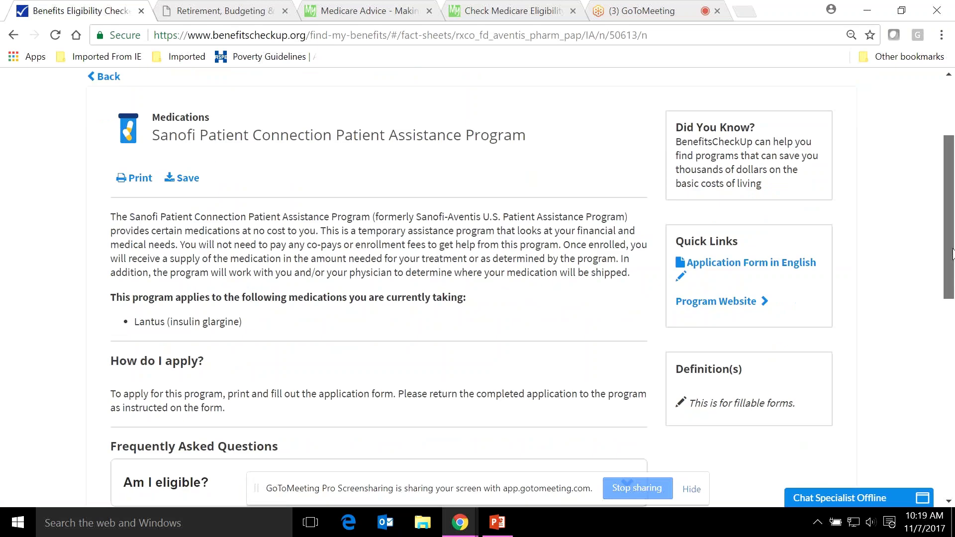
pyautogui.scroll(-2, 952, 253)
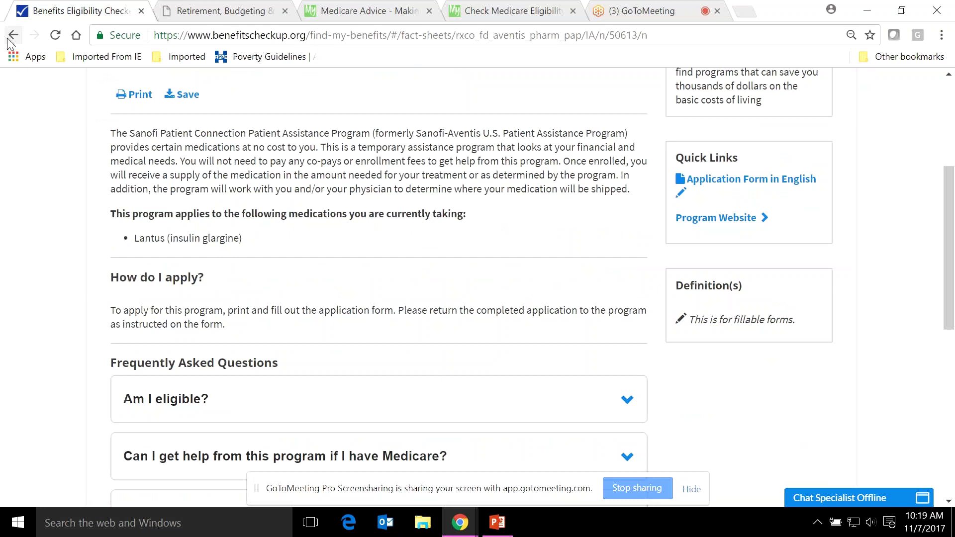
# - Go back to the results and open the page for viewing and printing the benefit report
pyautogui.scroll(3, 844, 140)
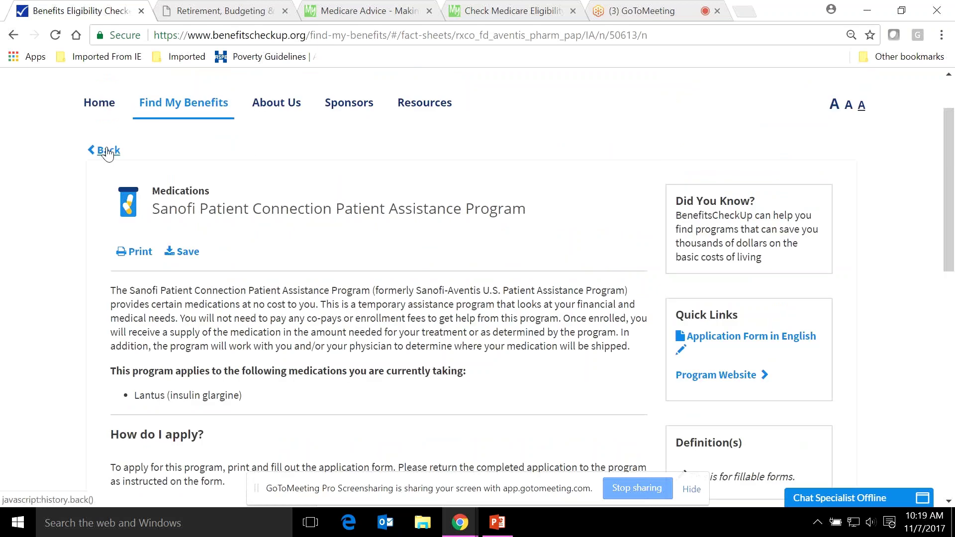
pyautogui.click(107, 151)
pyautogui.moveTo(951, 119); pyautogui.dragTo(953, 360)
pyautogui.click(235, 293)
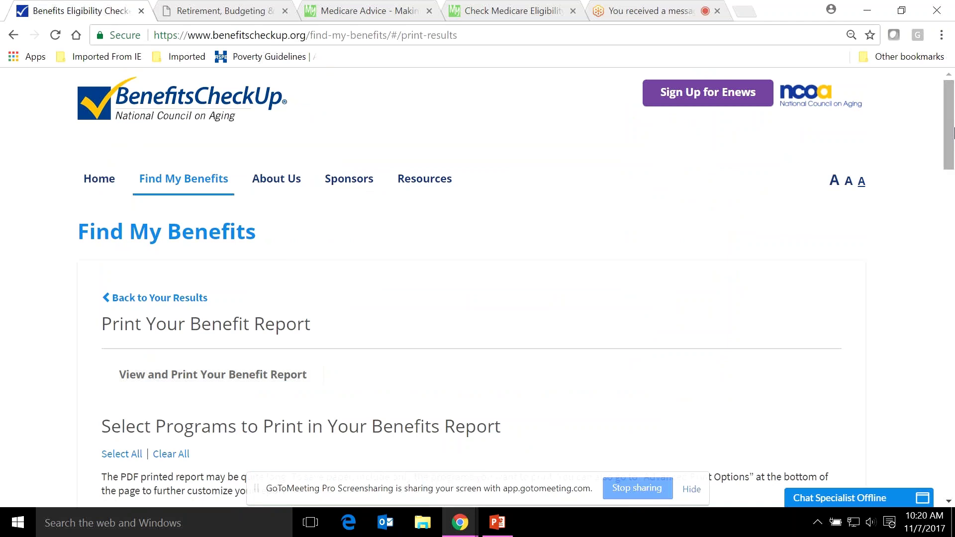
# - Include FamilyWize Prescription Savings Program, Medicare Prescription Drug Coverage for People with Limited Incomes and Resources, and Donated Dental Services (DDS) in the report
pyautogui.scroll(-8, 954, 134)
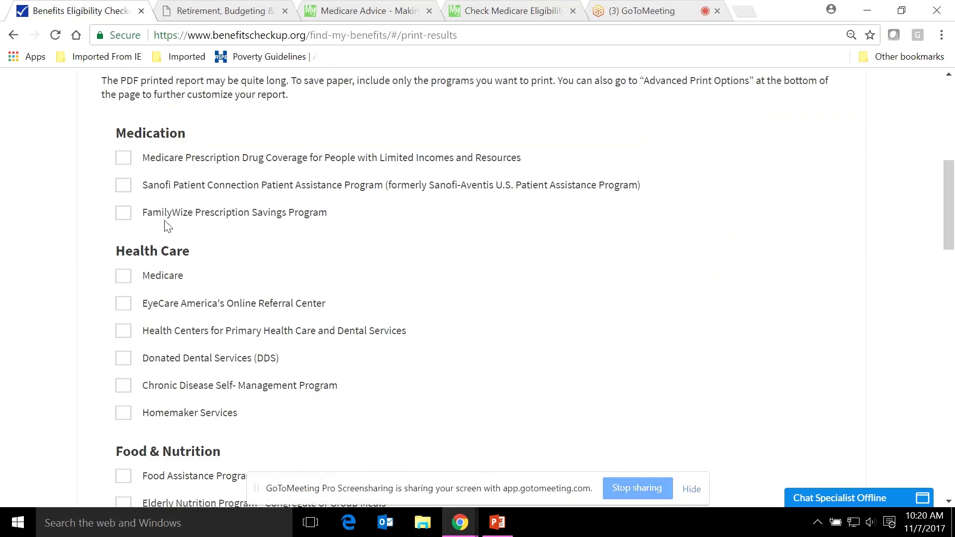
pyautogui.click(123, 213)
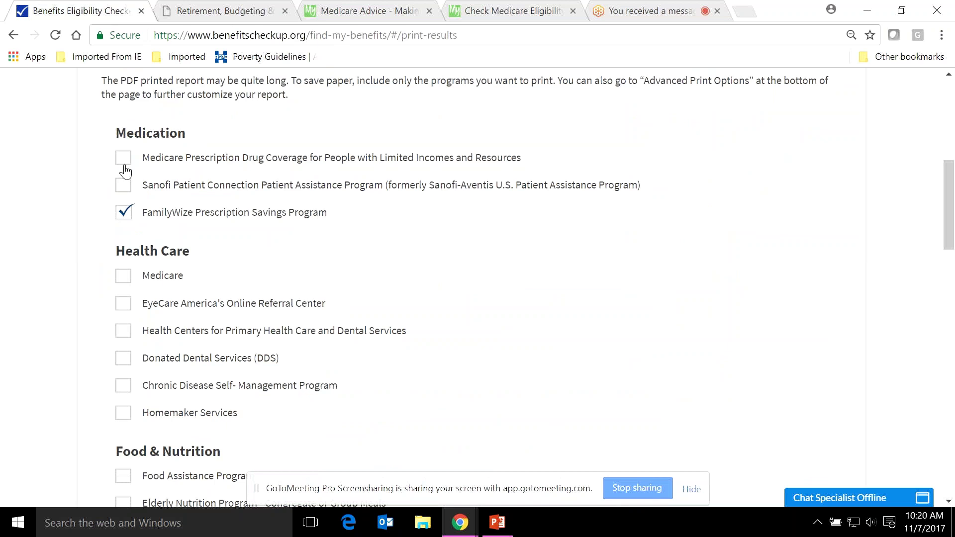
pyautogui.click(124, 159)
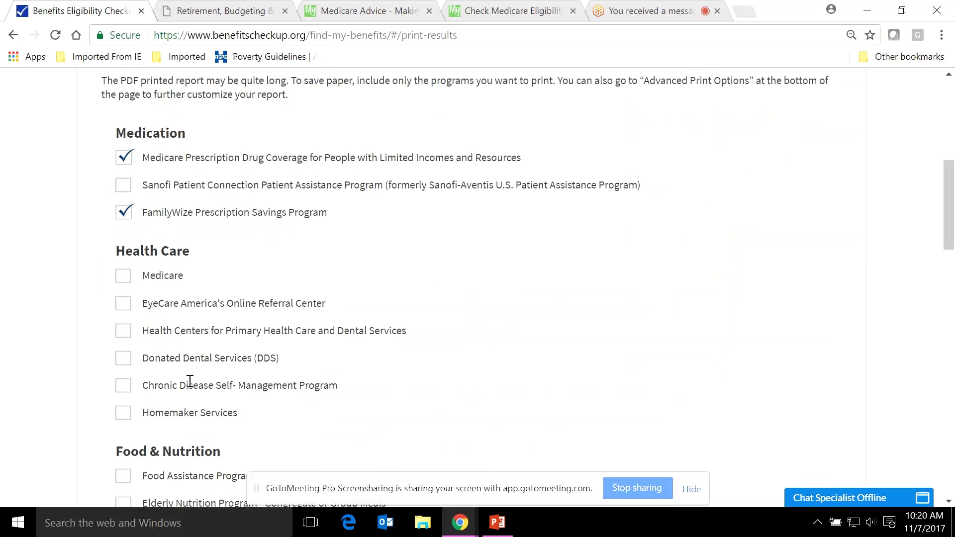
pyautogui.click(120, 361)
# - Add the Weatherization Assistance Program and LIHEAP from Housing & Utilities to the report selection
pyautogui.scroll(-7, 953, 274)
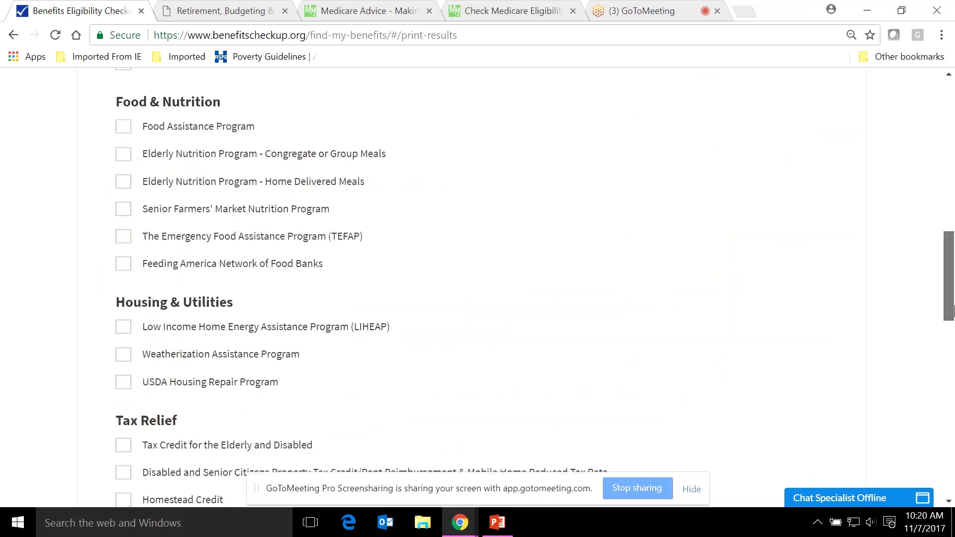
pyautogui.scroll(-3, 953, 311)
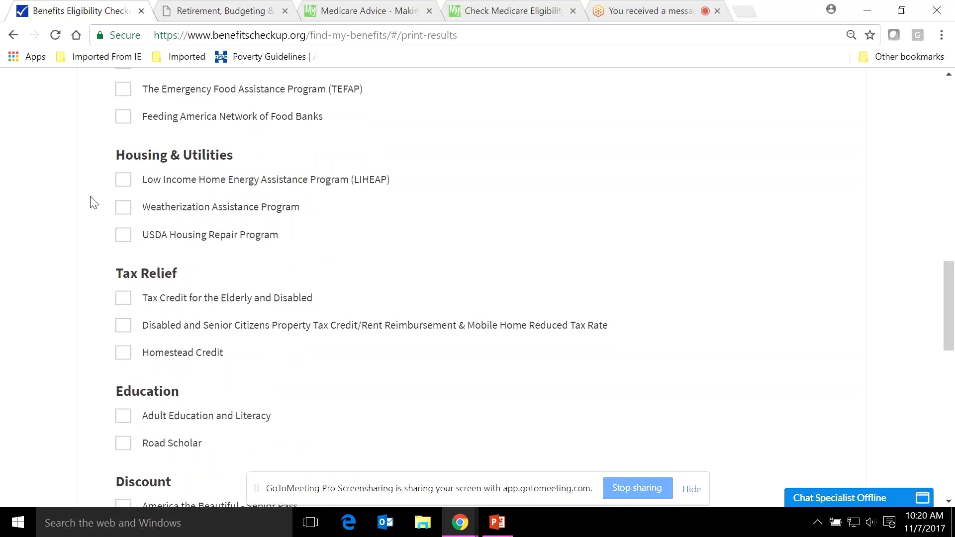
pyautogui.click(124, 206)
pyautogui.click(123, 185)
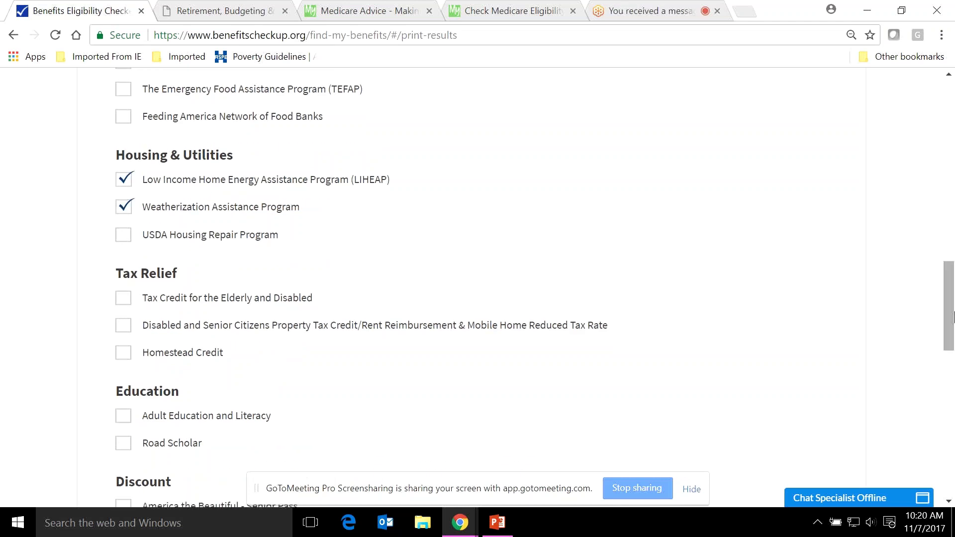
# - Generate the benefit report PDF for the selected programs and review its opening page
pyautogui.moveTo(953, 317); pyautogui.dragTo(950, 409)
pyautogui.click(203, 407)
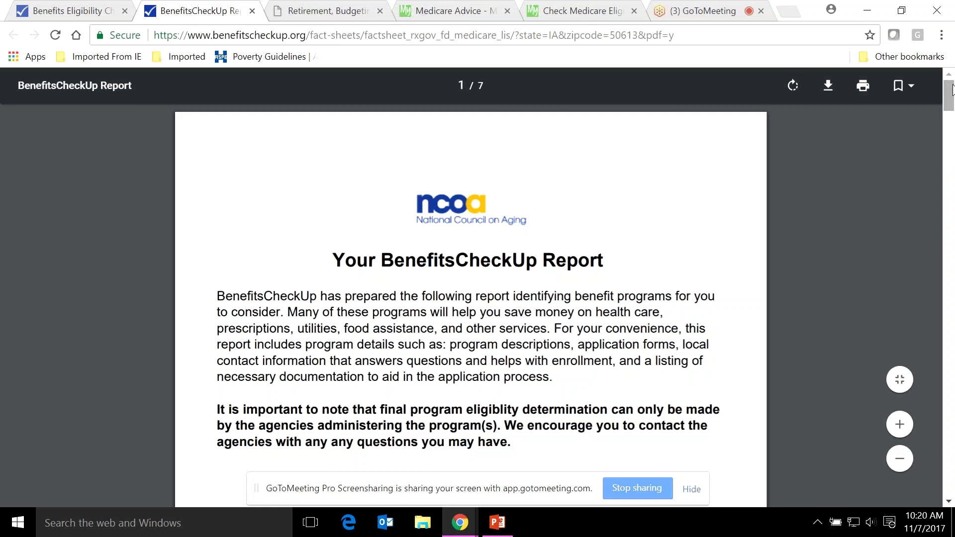
pyautogui.scroll(-1, 952, 94)
pyautogui.moveTo(952, 100)
pyautogui.mouseDown()
pyautogui.moveTo(952, 379)
pyautogui.moveTo(951, 94)
pyautogui.mouseUp()
pyautogui.scroll(-1, 949, 228)
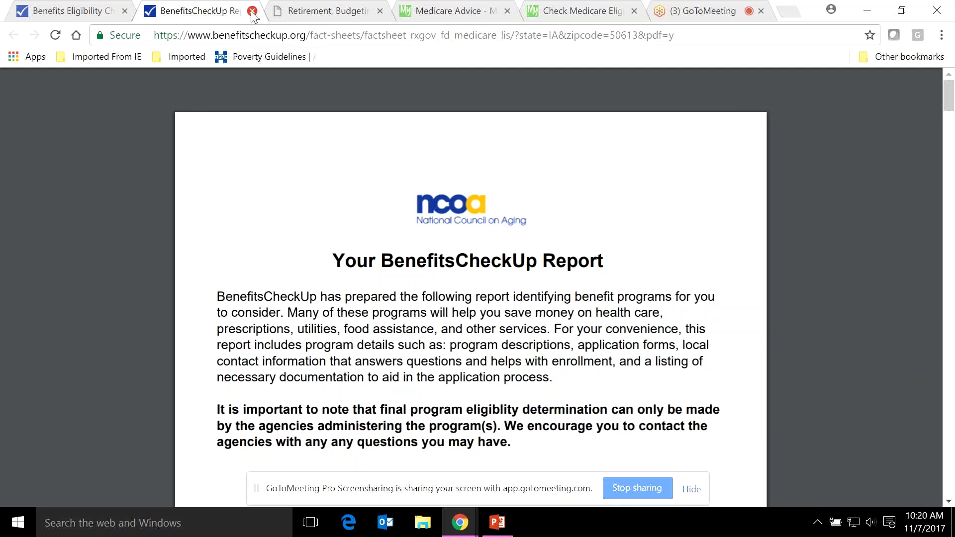
# - Close the benefit report PDF and go through the site's home page to the Resource Library
pyautogui.click(252, 11)
pyautogui.moveTo(946, 422); pyautogui.dragTo(951, 159)
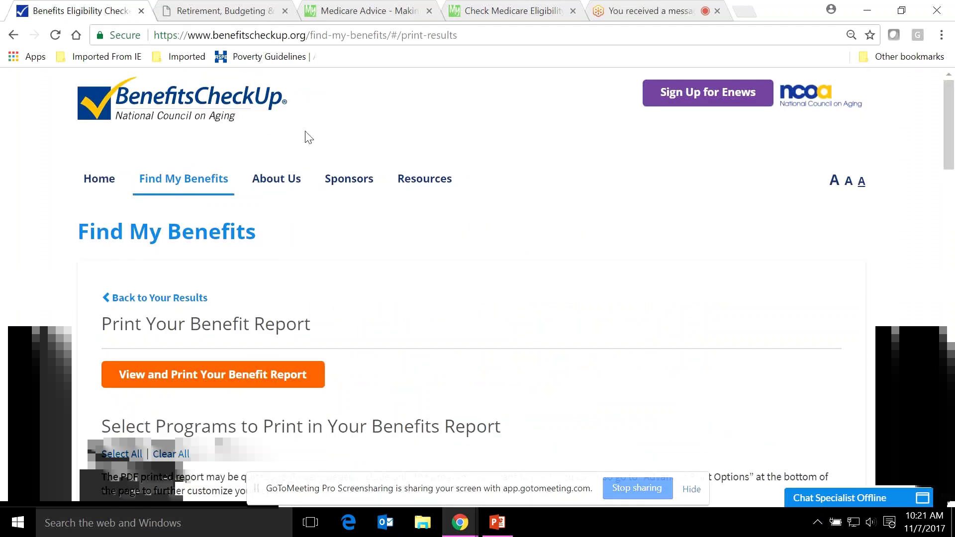
pyautogui.click(236, 111)
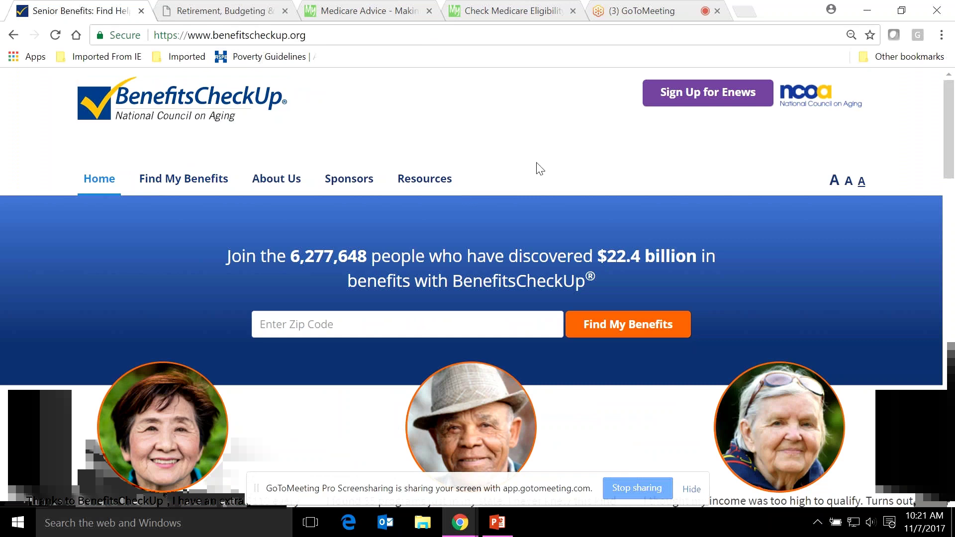
pyautogui.click(436, 185)
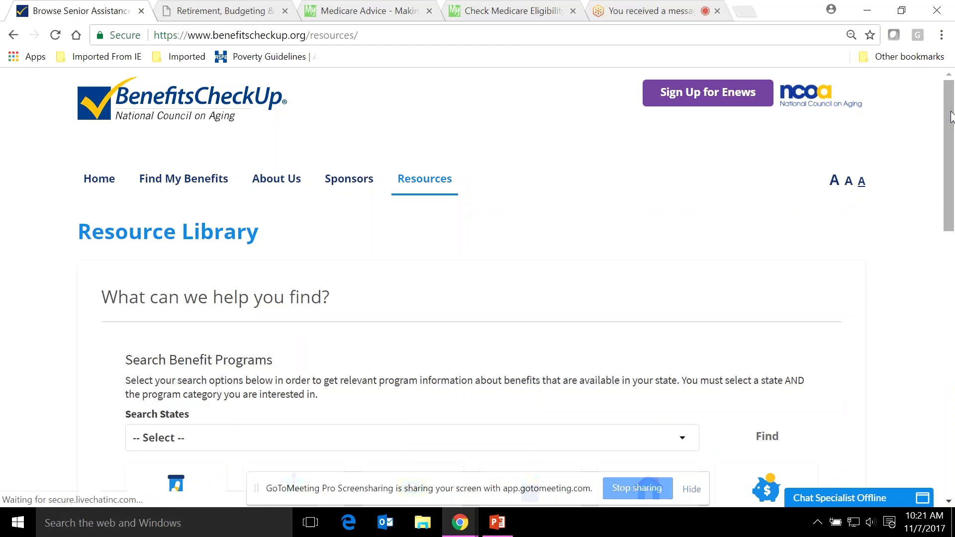
# - Search the Resource Library for benefit programs in Iowa under the Transportation category
pyautogui.moveTo(951, 117); pyautogui.dragTo(952, 158)
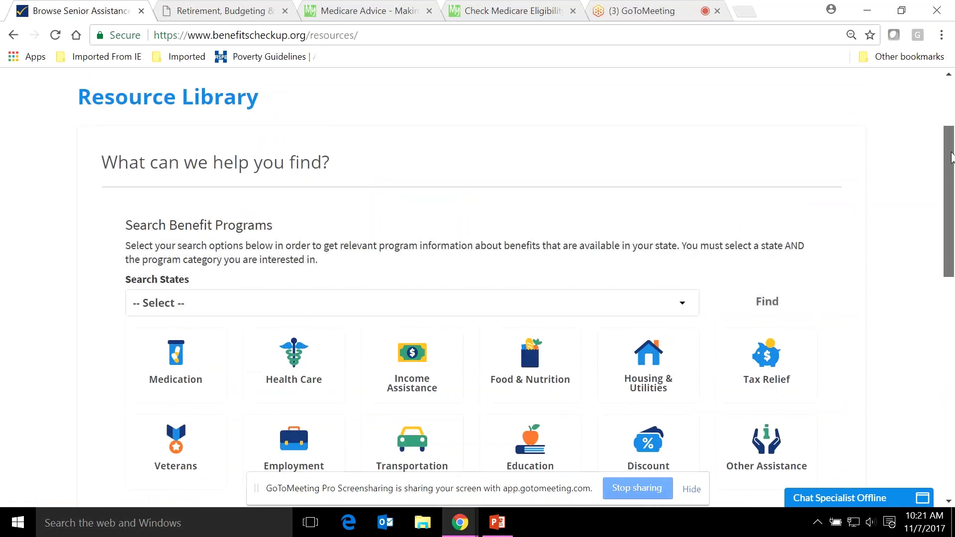
pyautogui.moveTo(952, 158); pyautogui.dragTo(953, 183)
pyautogui.click(679, 232)
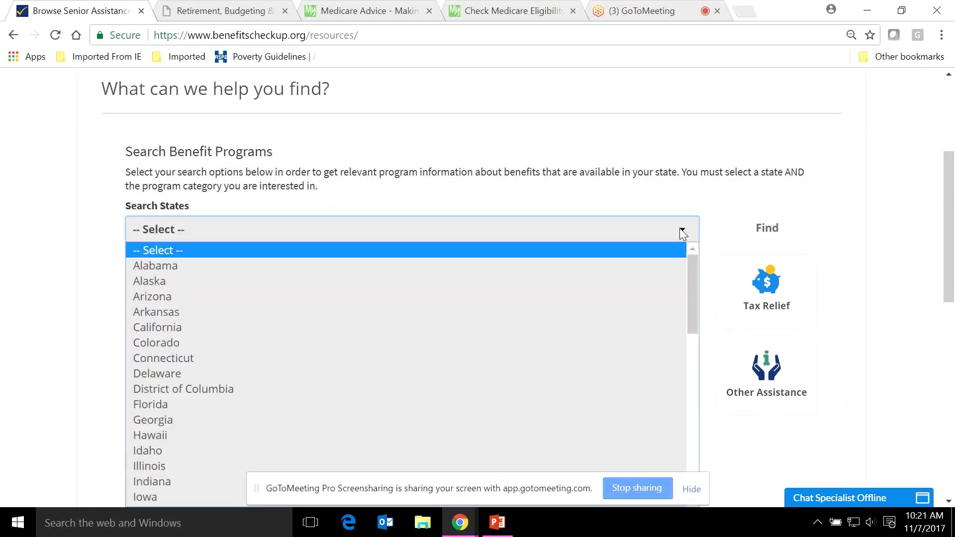
pyautogui.click(696, 342)
pyautogui.scroll(1, 600, 305)
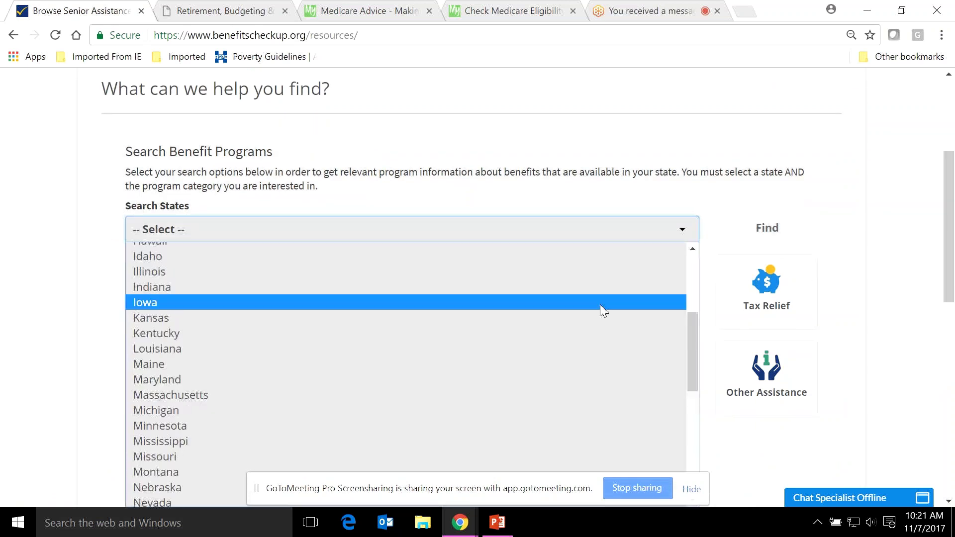
pyautogui.click(600, 303)
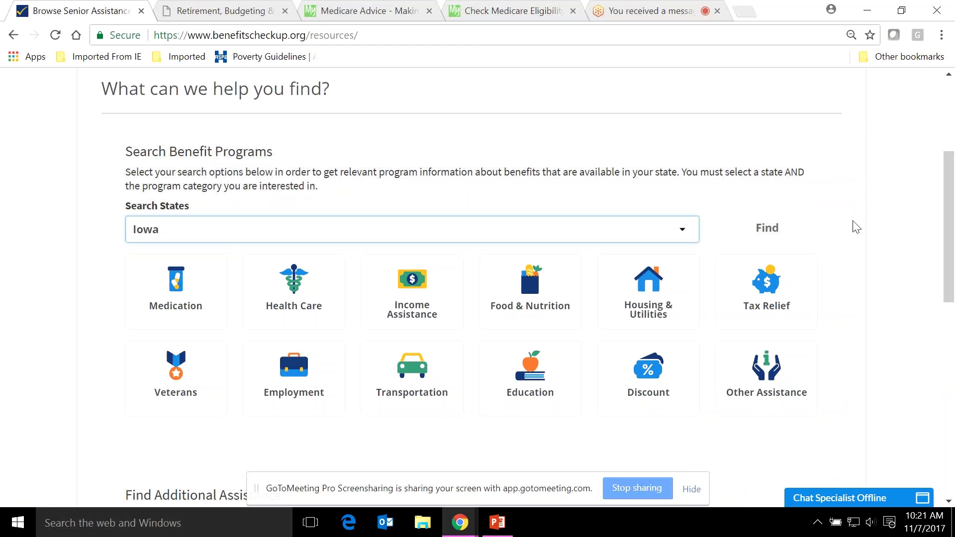
pyautogui.click(422, 372)
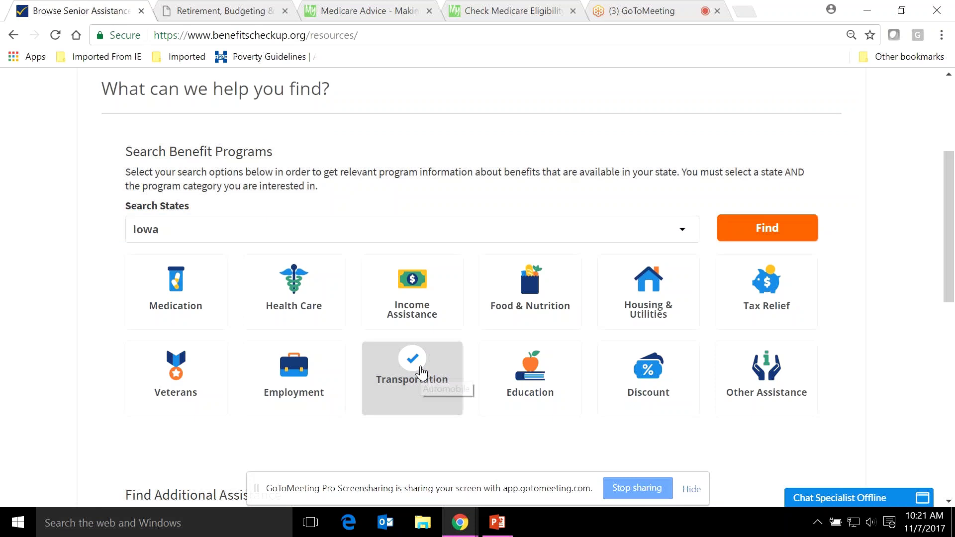
pyautogui.click(759, 233)
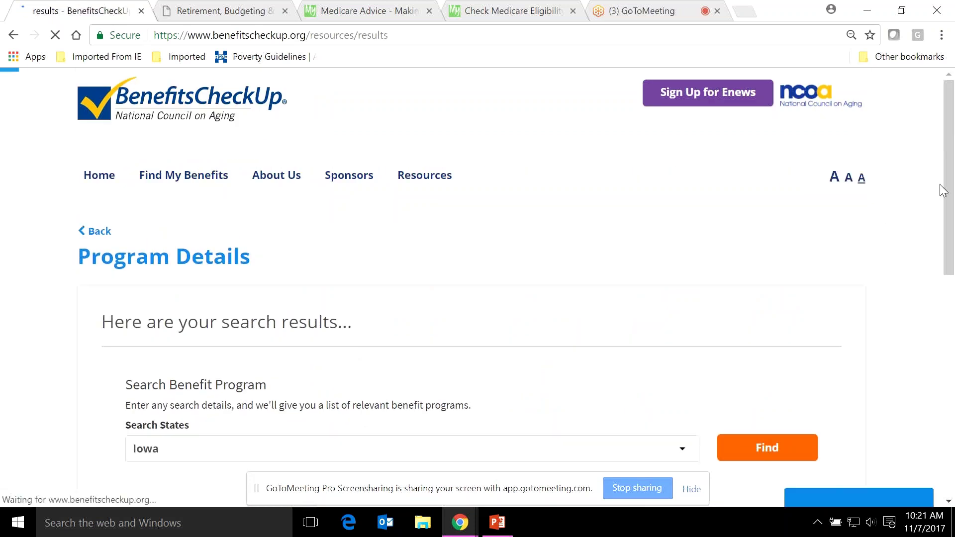
# - Open the Assisted Transportation program from the search results and review its fact sheet
pyautogui.scroll(-3, 943, 190)
pyautogui.moveTo(953, 208); pyautogui.dragTo(953, 227)
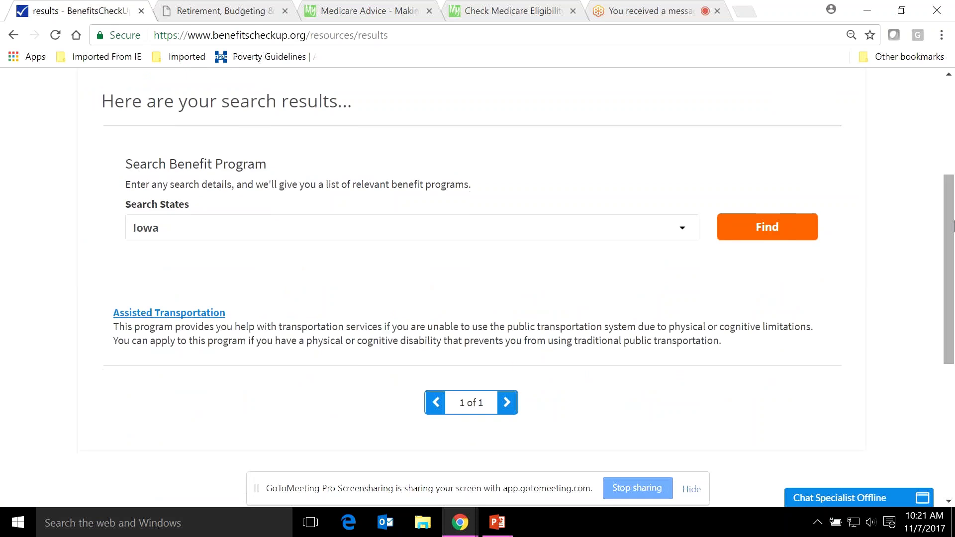
pyautogui.click(179, 313)
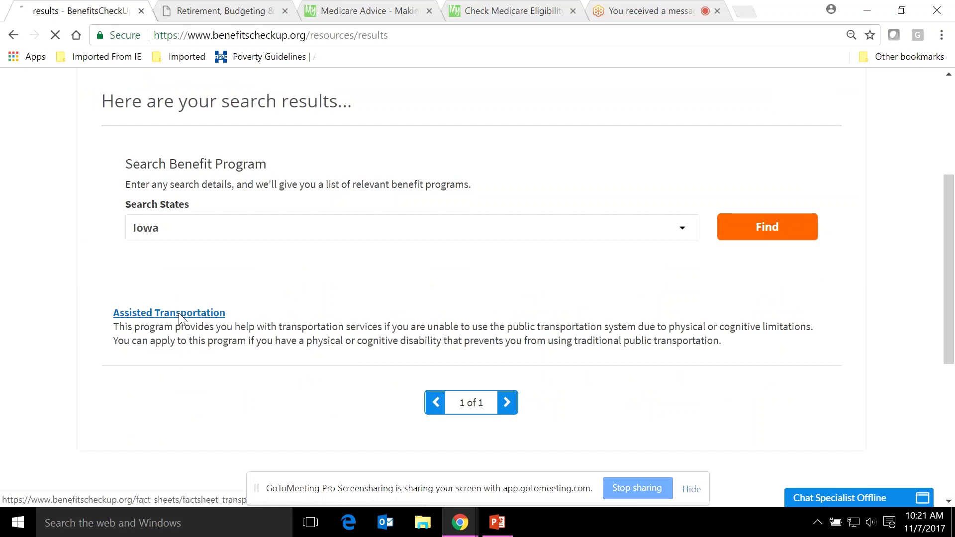
pyautogui.scroll(-2, 948, 198)
pyautogui.moveTo(950, 212); pyautogui.dragTo(940, 192)
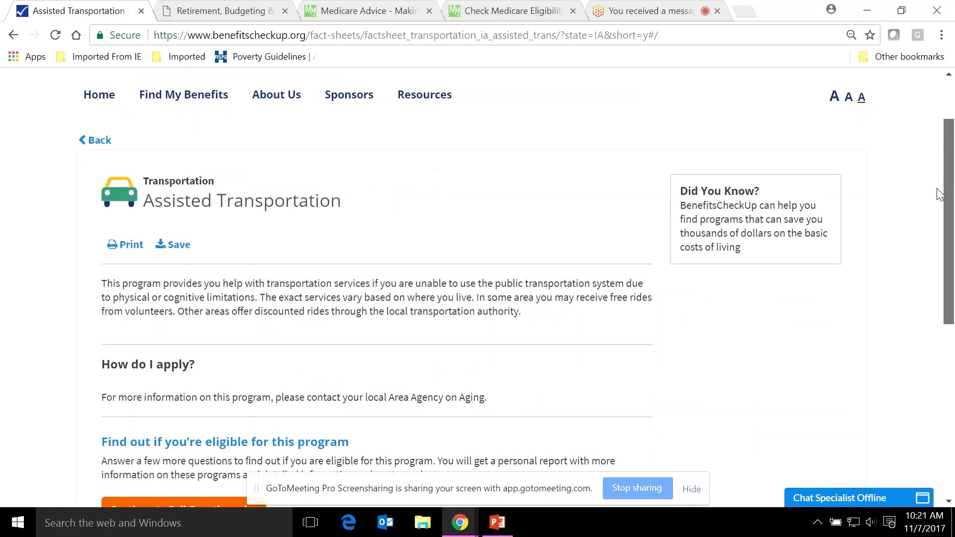
pyautogui.scroll(2, 940, 190)
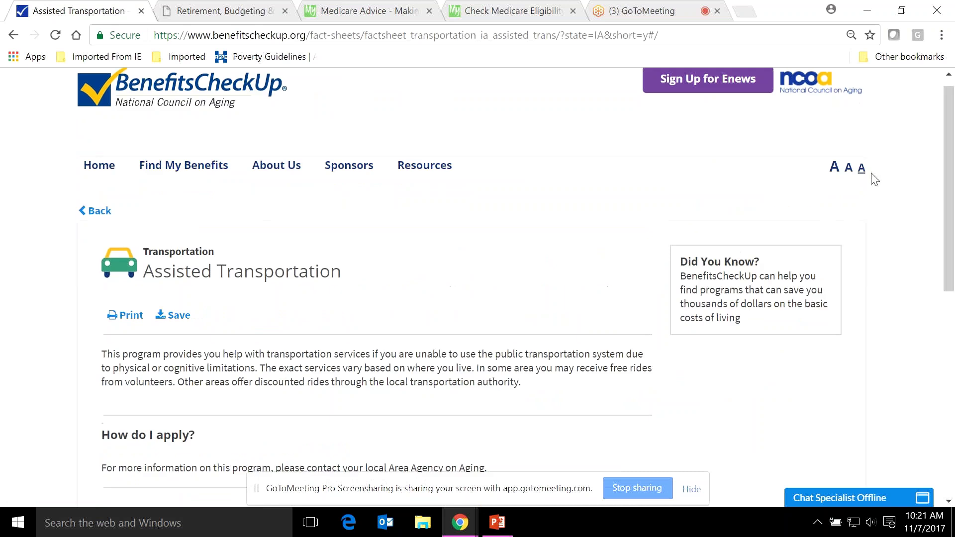
# - Return to the Resource Library and look over its program categories and Find Additional Assistance options
pyautogui.click(102, 213)
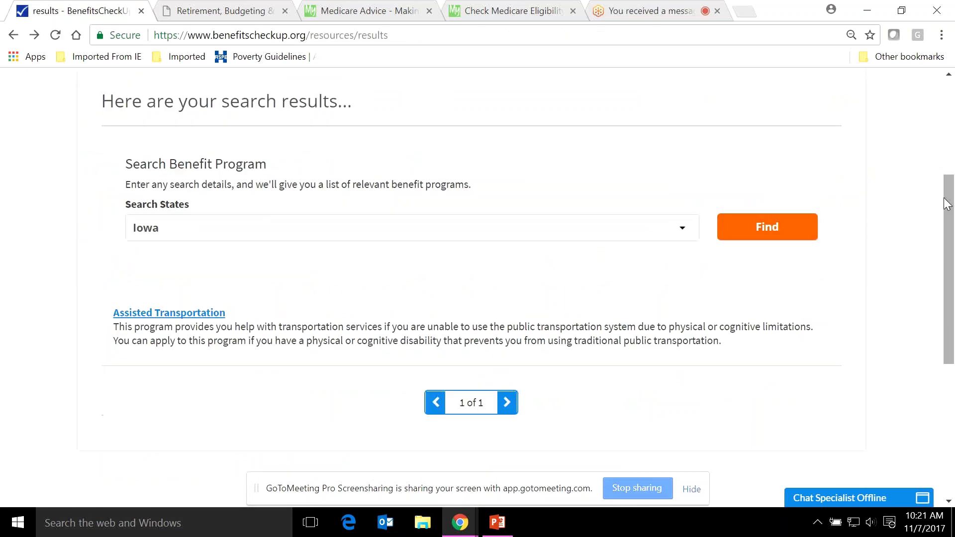
pyautogui.scroll(1, 948, 201)
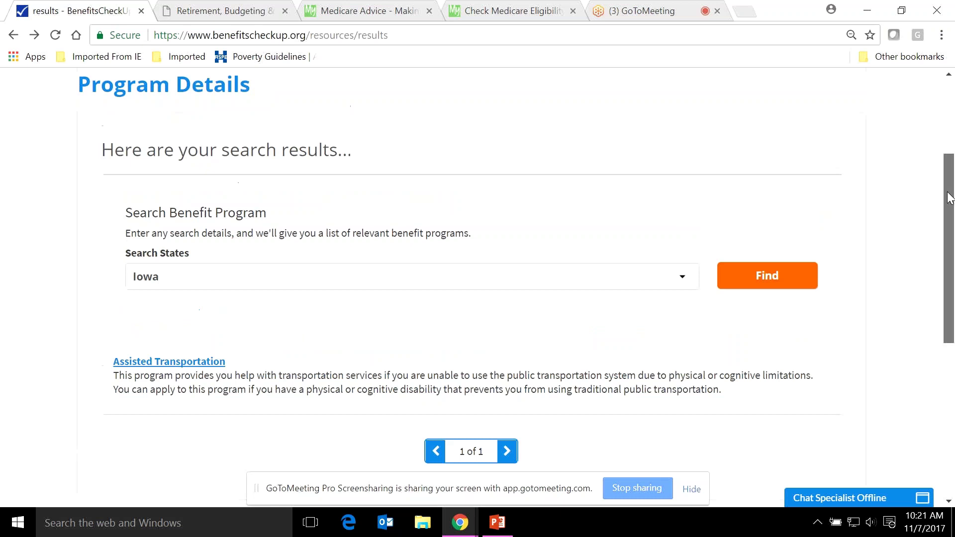
pyautogui.scroll(2, 948, 199)
pyautogui.click(423, 104)
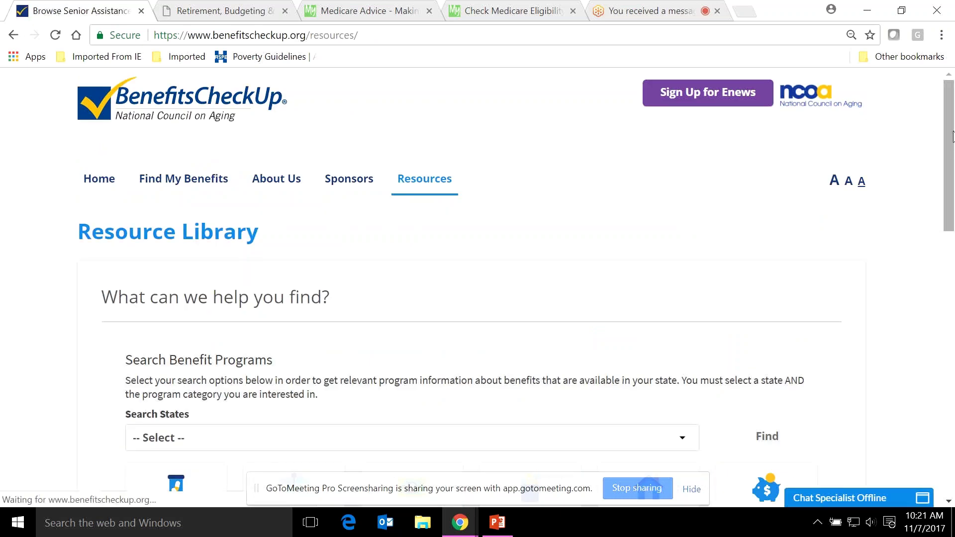
pyautogui.scroll(-4, 950, 209)
pyautogui.scroll(-3, 952, 214)
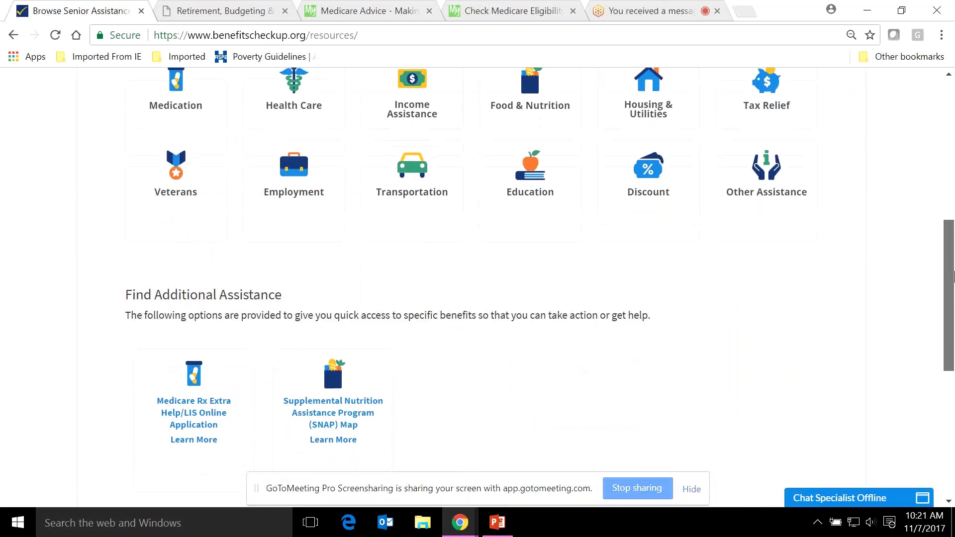
pyautogui.scroll(2, 951, 214)
pyautogui.scroll(-6, 948, 219)
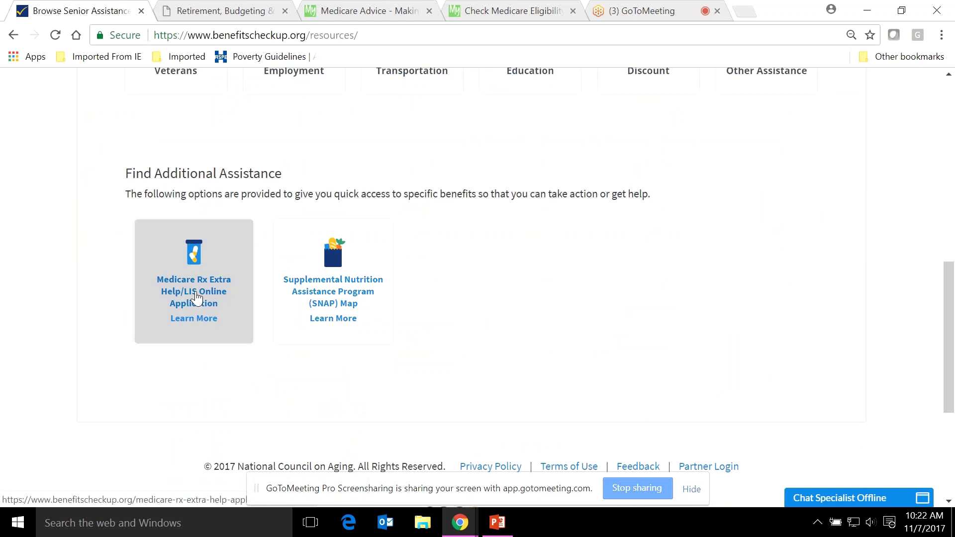
# - Open the Medicare Rx Extra Help/LIS Online Application page and review its income limits and reasons to apply
pyautogui.click(197, 299)
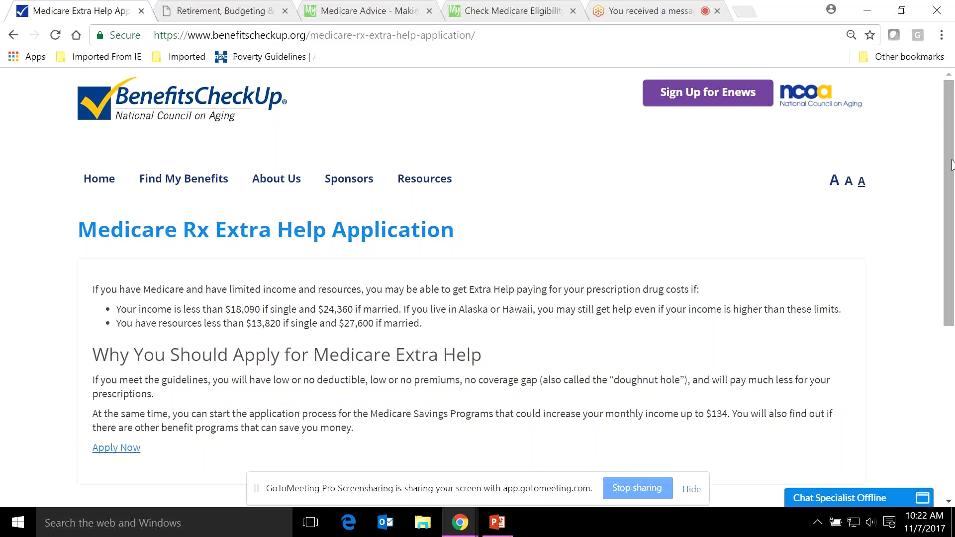
pyautogui.scroll(-2, 918, 243)
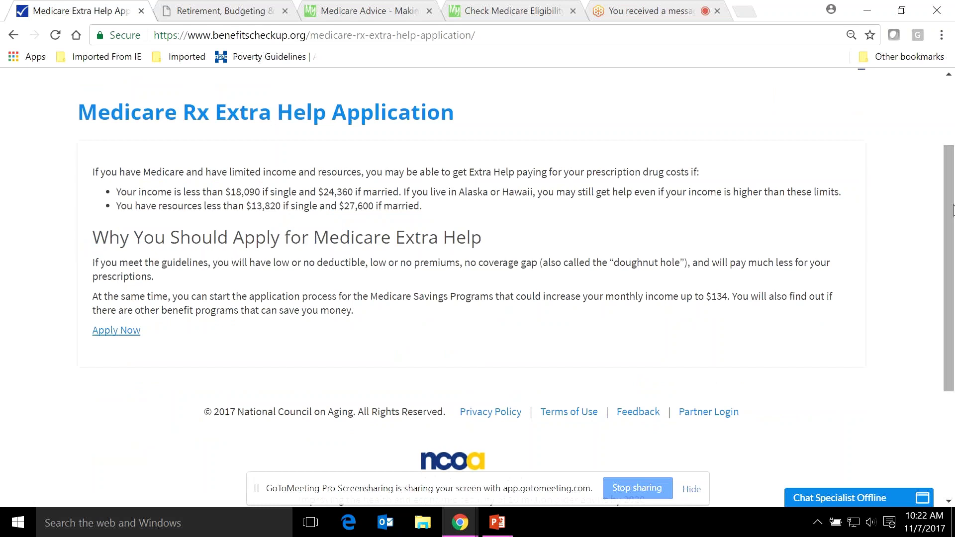
pyautogui.scroll(-1, 952, 208)
pyautogui.scroll(3, 517, 189)
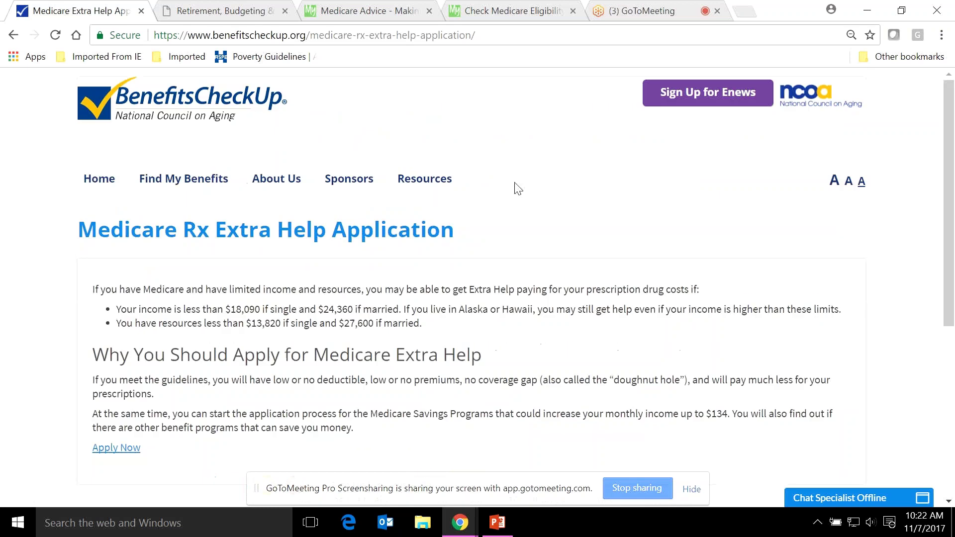
# - Return to the Resource Library, open the Supplemental Nutrition Assistance Program (SNAP) map and select Iowa
pyautogui.click(437, 180)
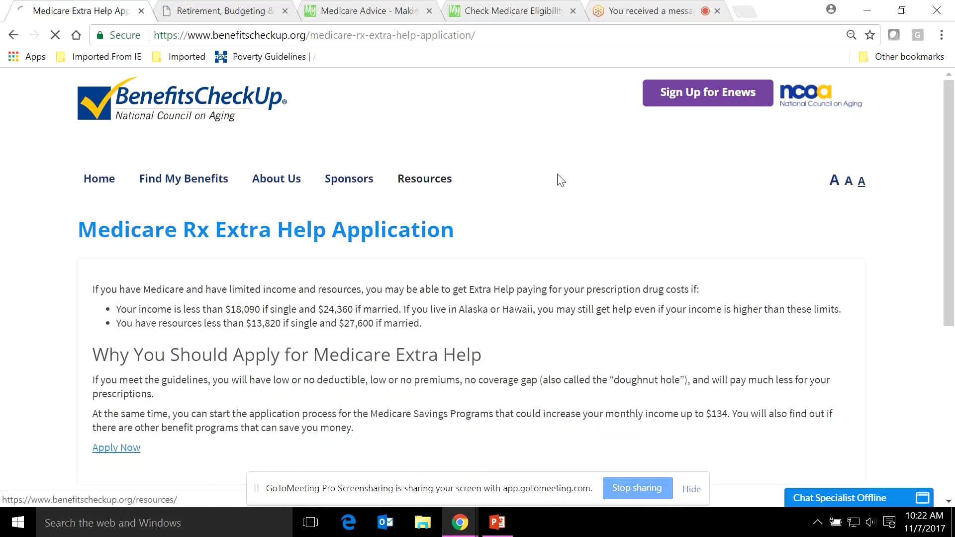
pyautogui.moveTo(954, 112); pyautogui.dragTo(953, 261)
pyautogui.click(371, 357)
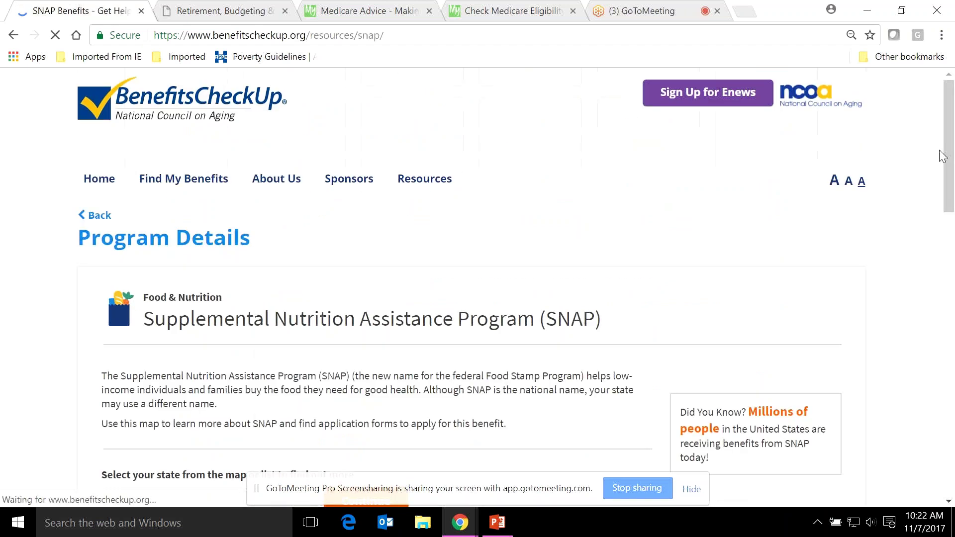
pyautogui.scroll(-3, 948, 155)
pyautogui.moveTo(953, 155); pyautogui.dragTo(953, 225)
pyautogui.click(516, 343)
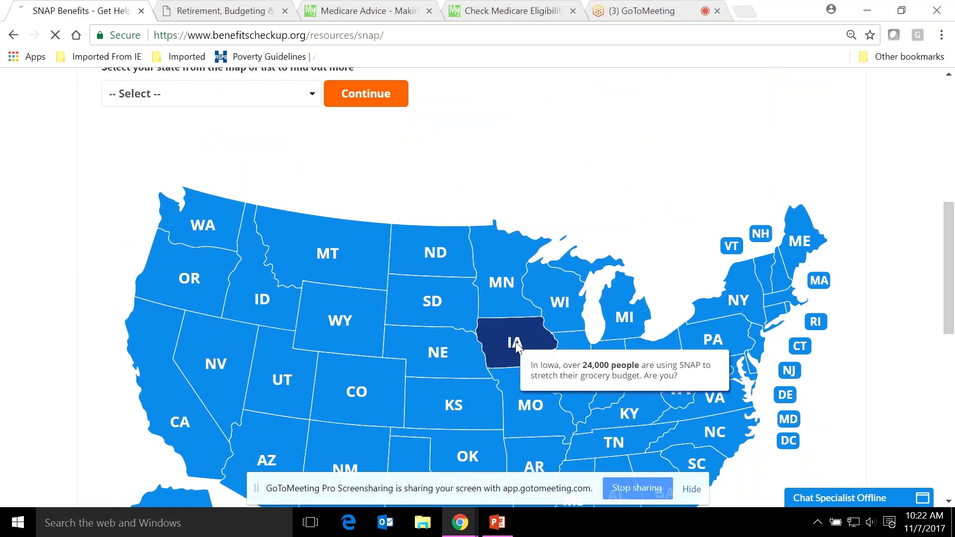
# - Review the Iowa Food Assistance Program fact sheet, including how to apply and its quick links
pyautogui.scroll(-3, 952, 175)
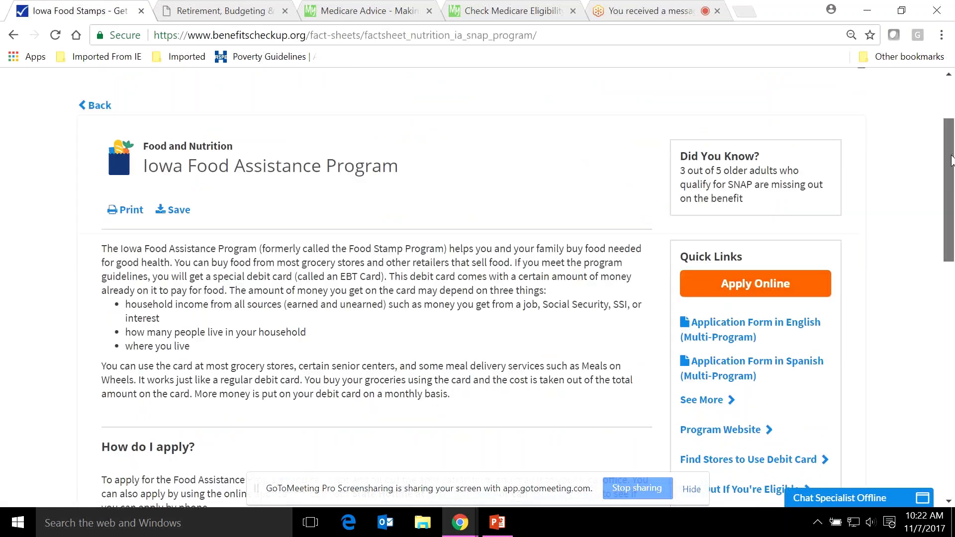
pyautogui.scroll(-1, 764, 280)
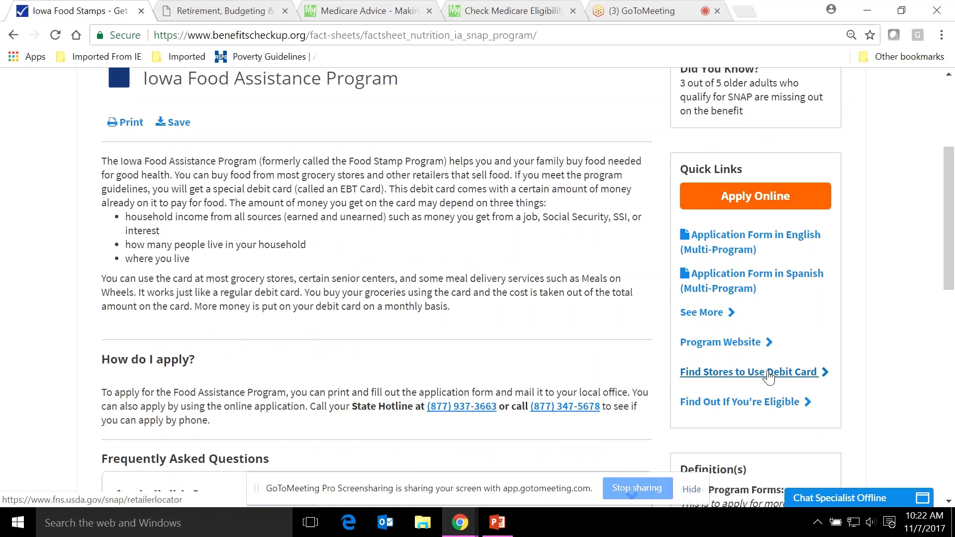
pyautogui.moveTo(953, 238); pyautogui.dragTo(953, 128)
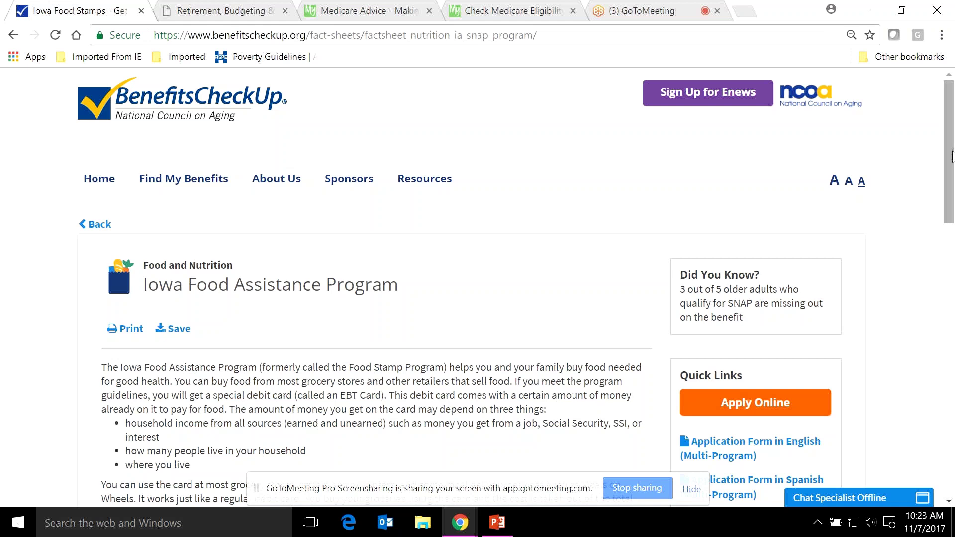
# - Switch to the Iowa Training presentation in PowerPoint and start the slide show from the current Features slide
pyautogui.scroll(-1, 952, 156)
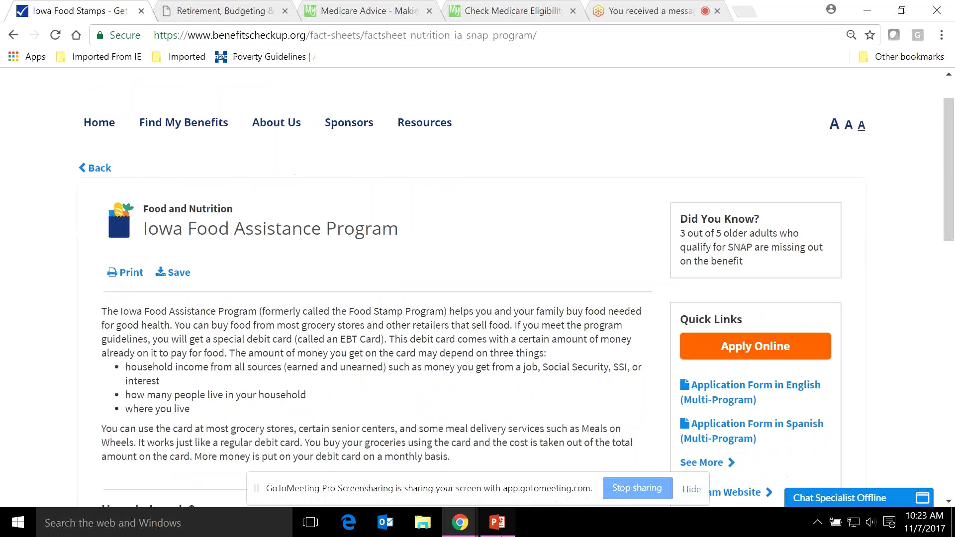
pyautogui.click(501, 528)
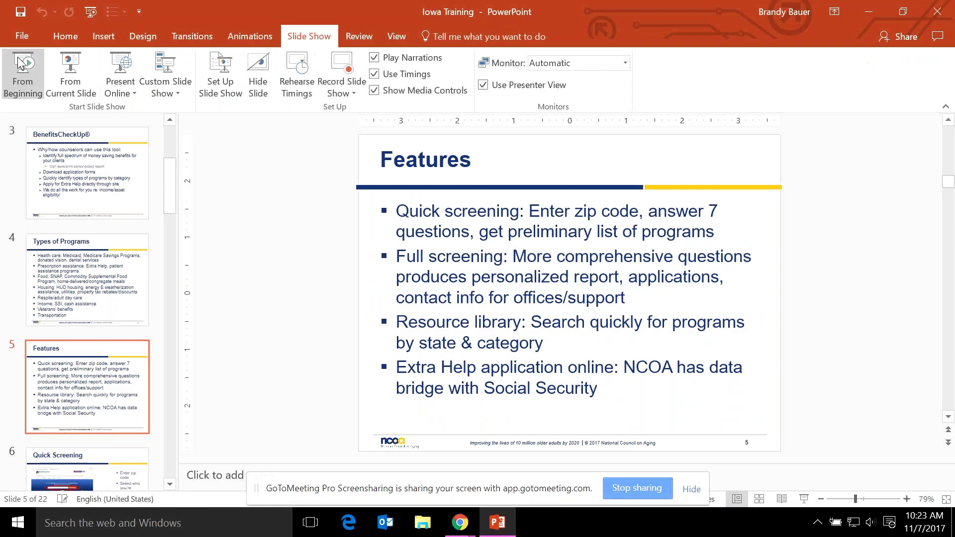
pyautogui.click(64, 71)
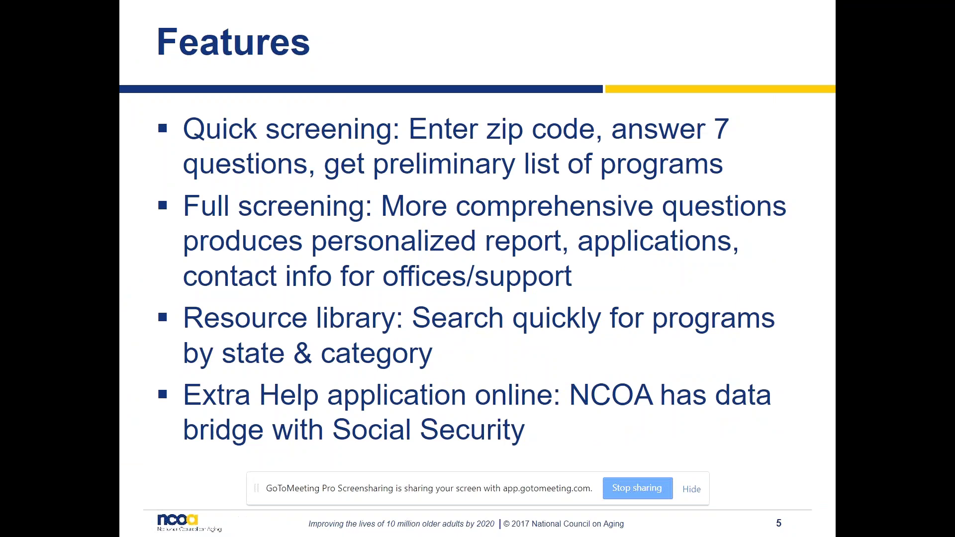
# - Advance the slide show past the Quick Screening and Resource Library slides to Apply Directly for Extra Help
pyautogui.press('Right')
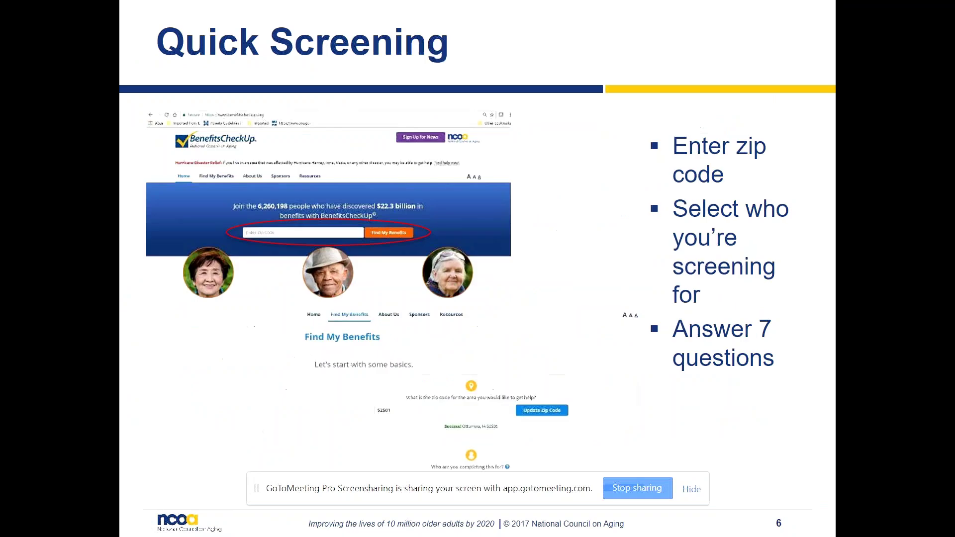
pyautogui.press('Right')
pyautogui.press('Right')
pyautogui.press('Right')
pyautogui.press('Right')
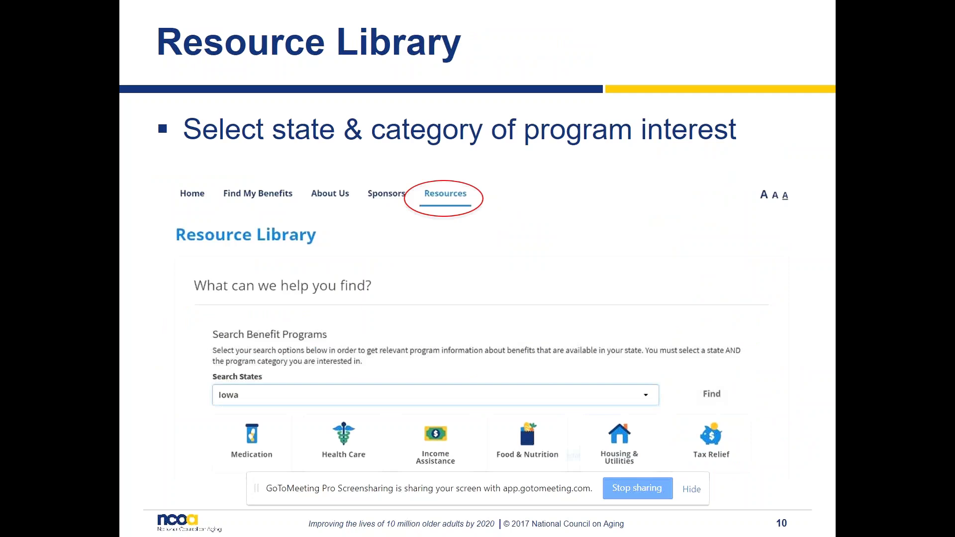
pyautogui.press('Right')
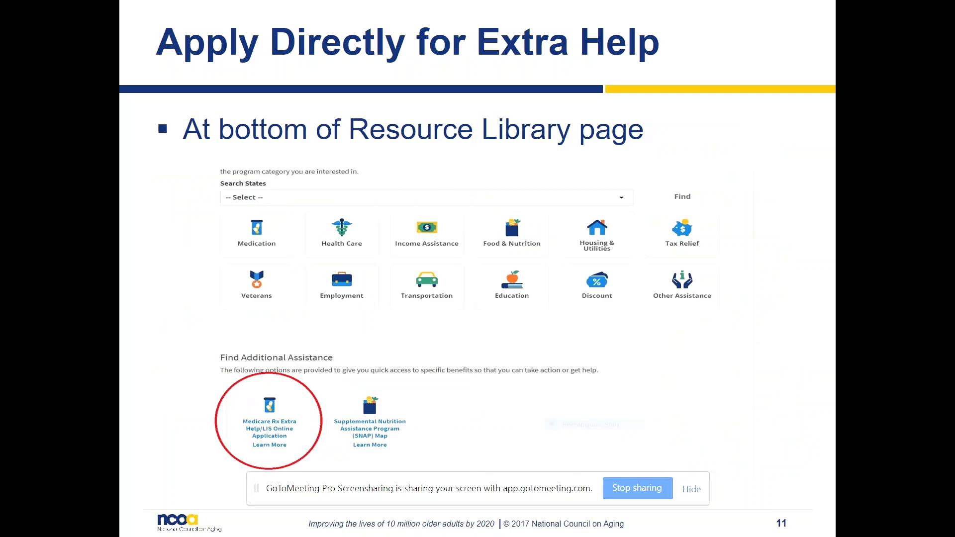
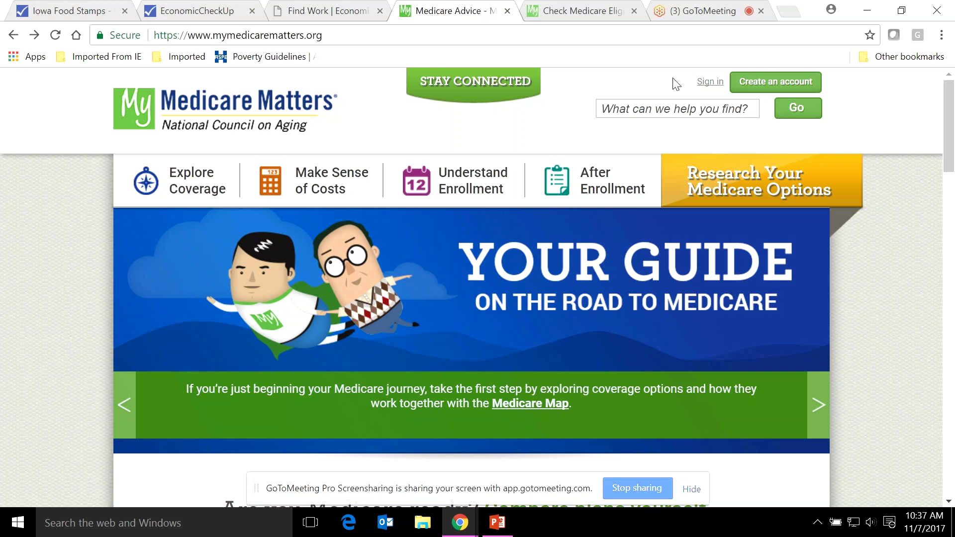
# - In Chrome's Medicare QuickCheck assessment, choose not currently enrolled but expecting to enroll in Medicare within the next 12 months
pyautogui.click(582, 16)
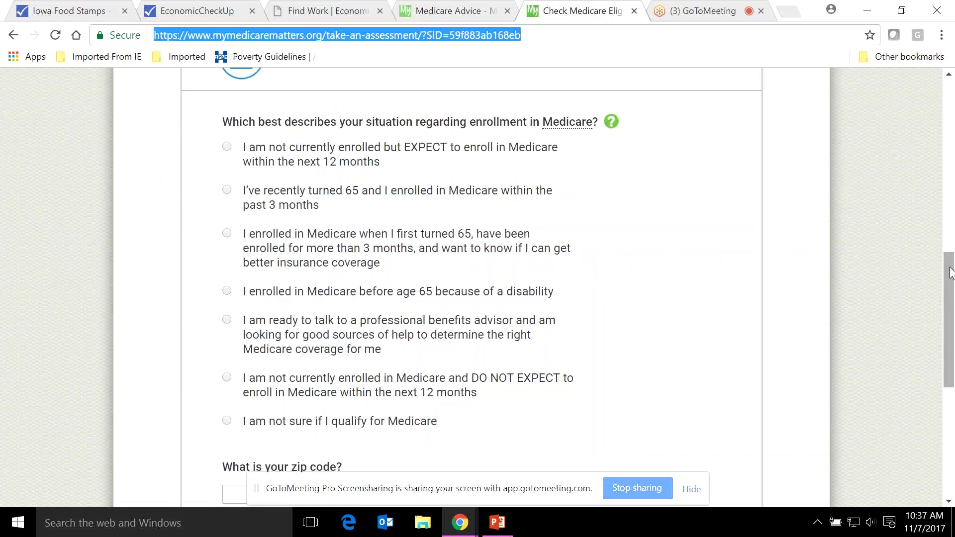
pyautogui.moveTo(950, 272); pyautogui.dragTo(946, 201)
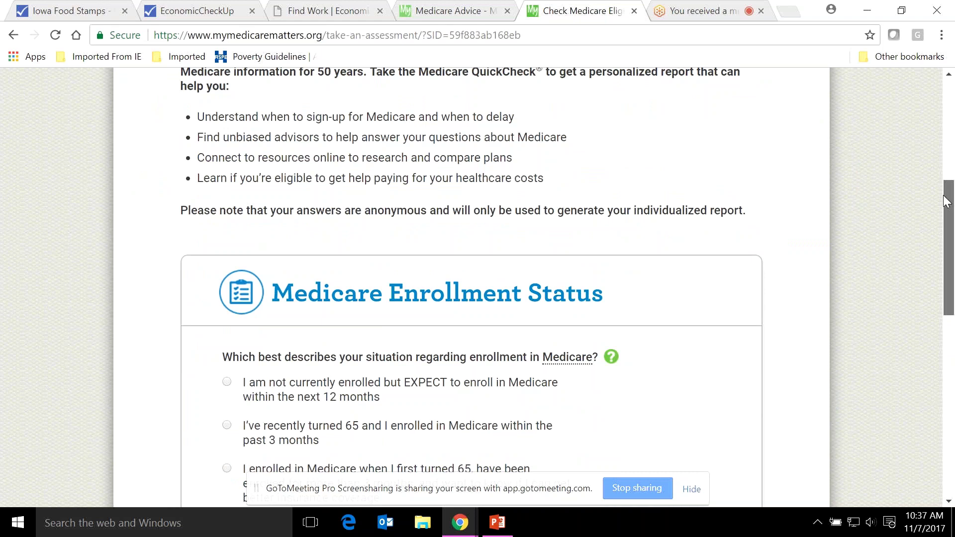
pyautogui.scroll(-4, 753, 232)
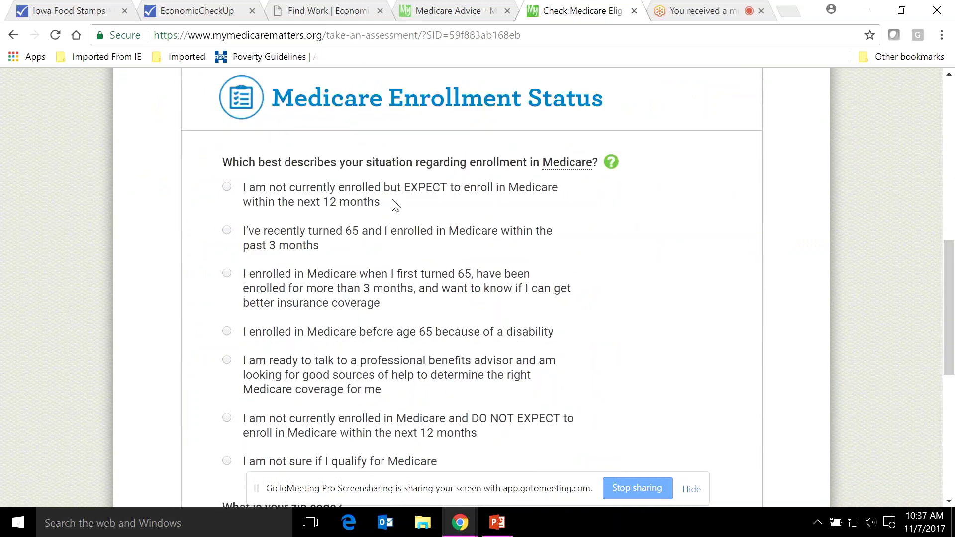
pyautogui.click(227, 187)
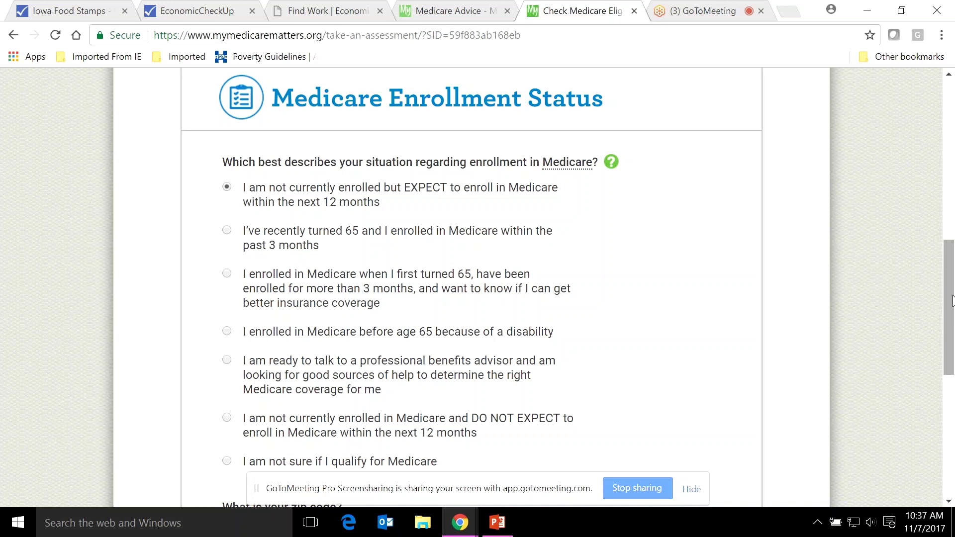
# - Enter zip code 51556 in the enrollment status section and continue to the personalized questionnaire
pyautogui.moveTo(953, 301); pyautogui.dragTo(953, 305)
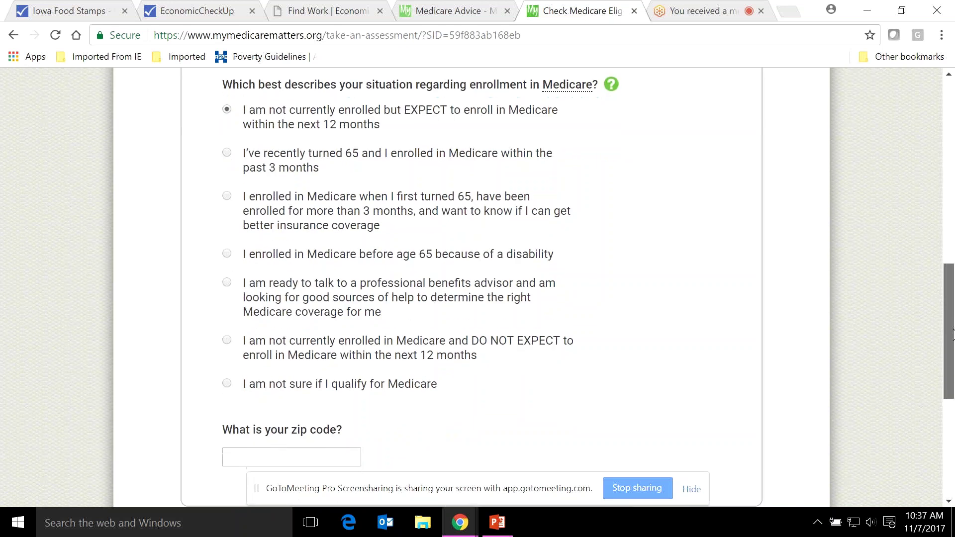
pyautogui.write('5155')
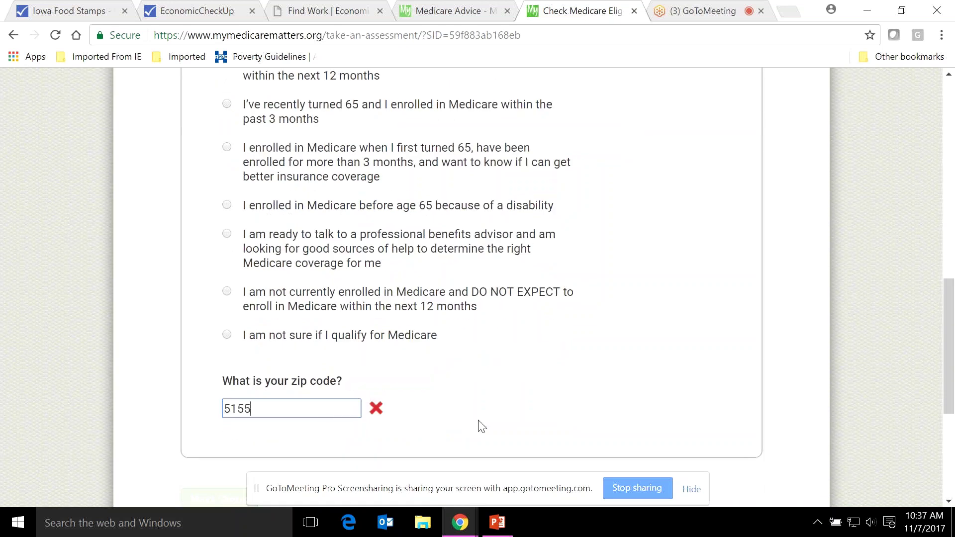
pyautogui.write('6')
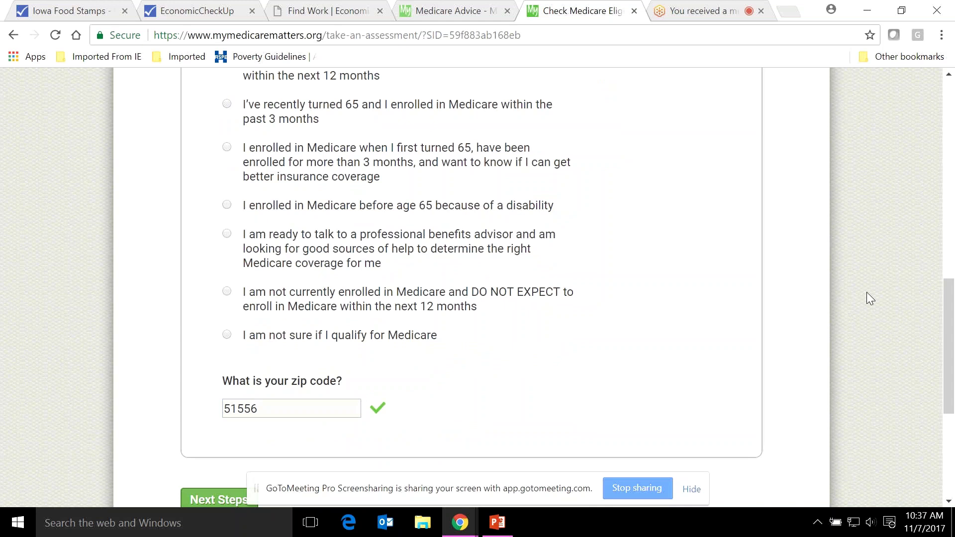
pyautogui.moveTo(951, 381); pyautogui.dragTo(953, 403)
pyautogui.click(222, 432)
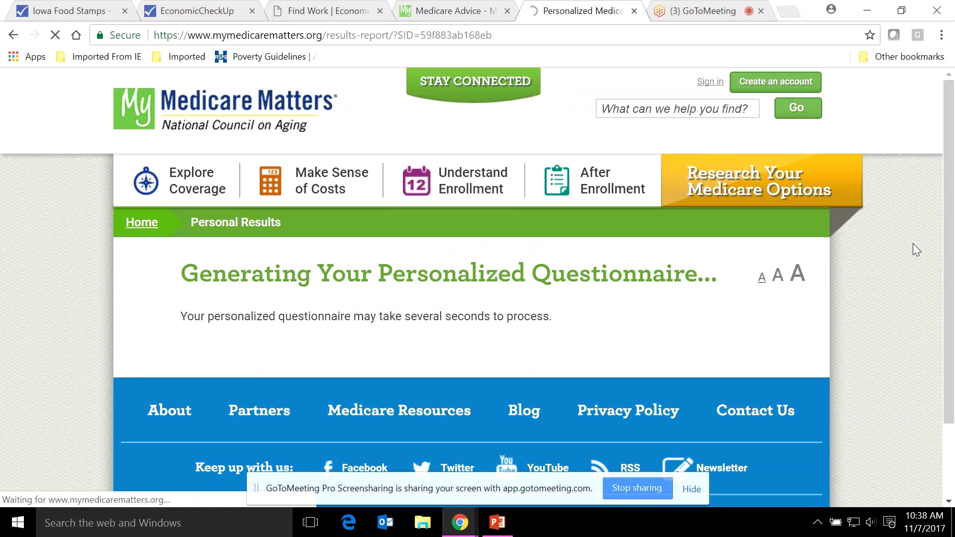
# - Fill in the date of birth in the Basics section and specify that the questionnaire is completed for a Test Case
pyautogui.click(949, 146)
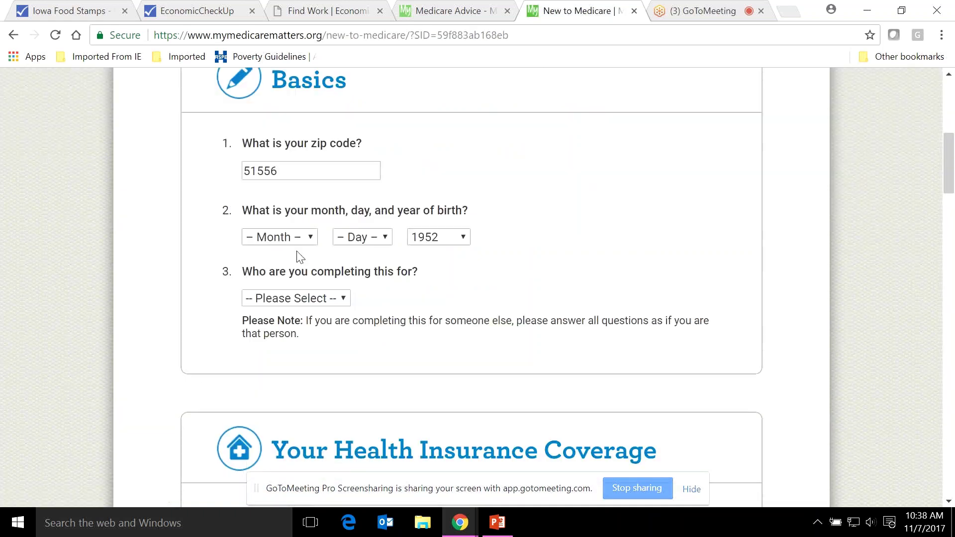
pyautogui.click(291, 238)
pyautogui.click(286, 296)
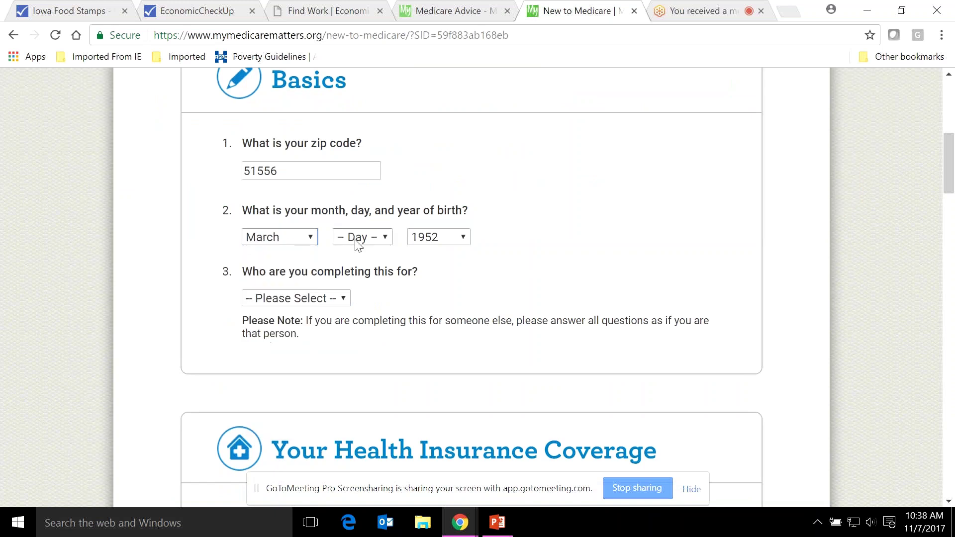
pyautogui.click(357, 240)
pyautogui.click(356, 312)
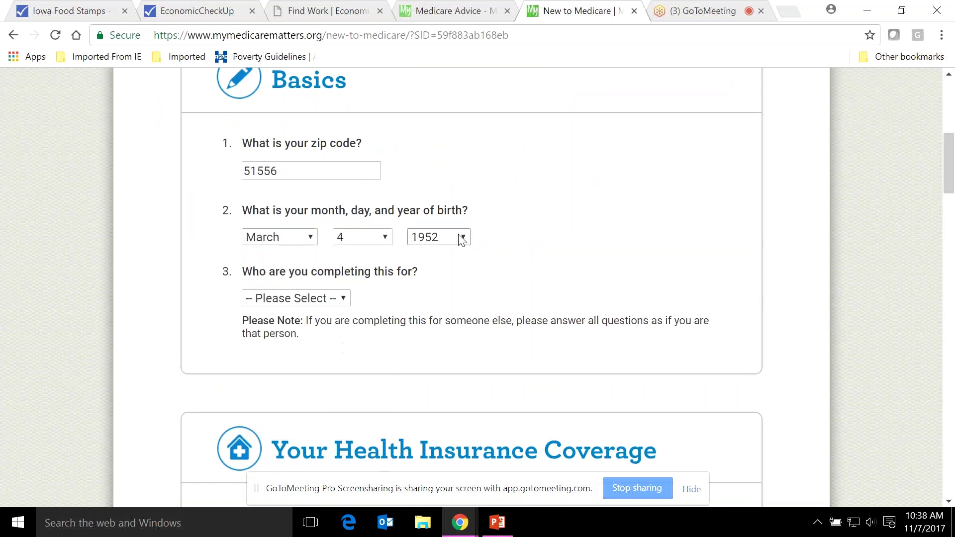
pyautogui.click(462, 240)
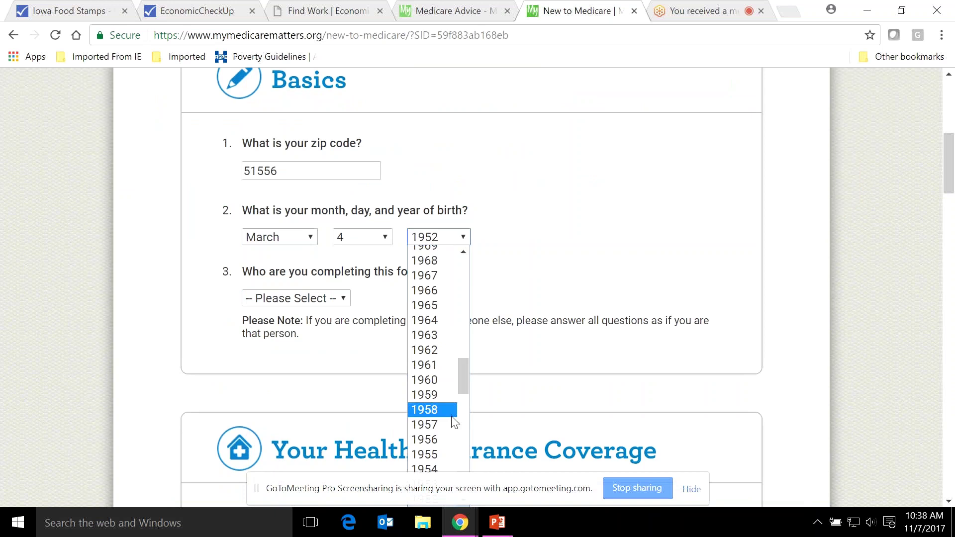
pyautogui.scroll(-1, 451, 422)
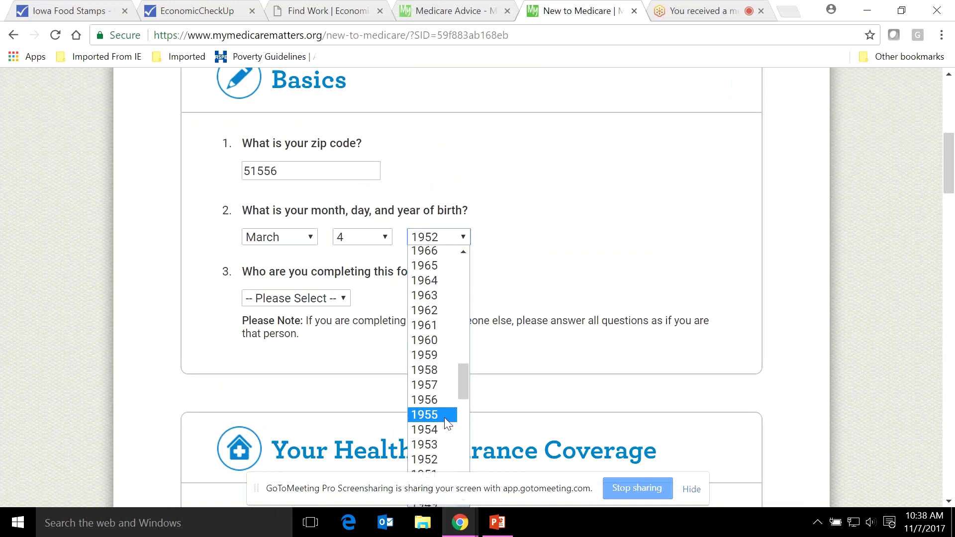
pyautogui.click(446, 445)
pyautogui.click(337, 300)
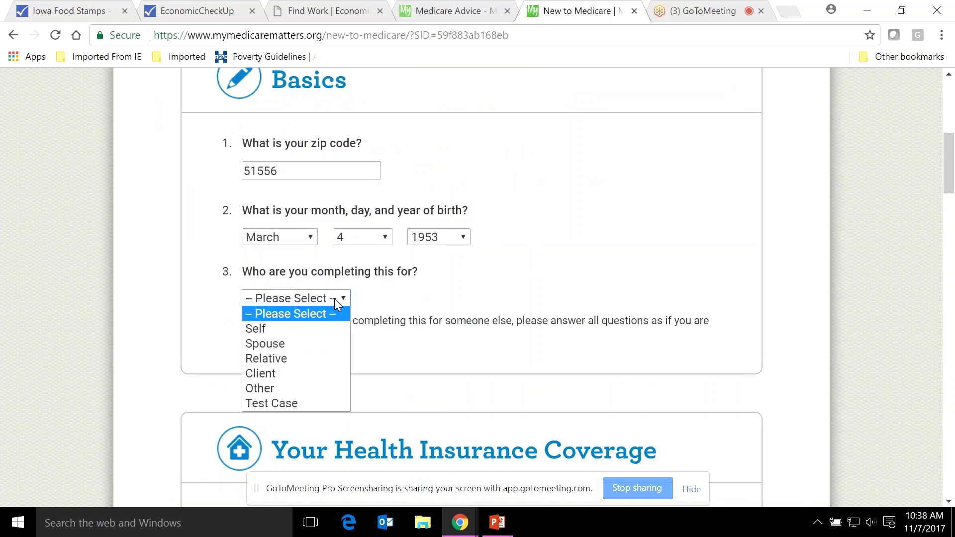
pyautogui.click(307, 404)
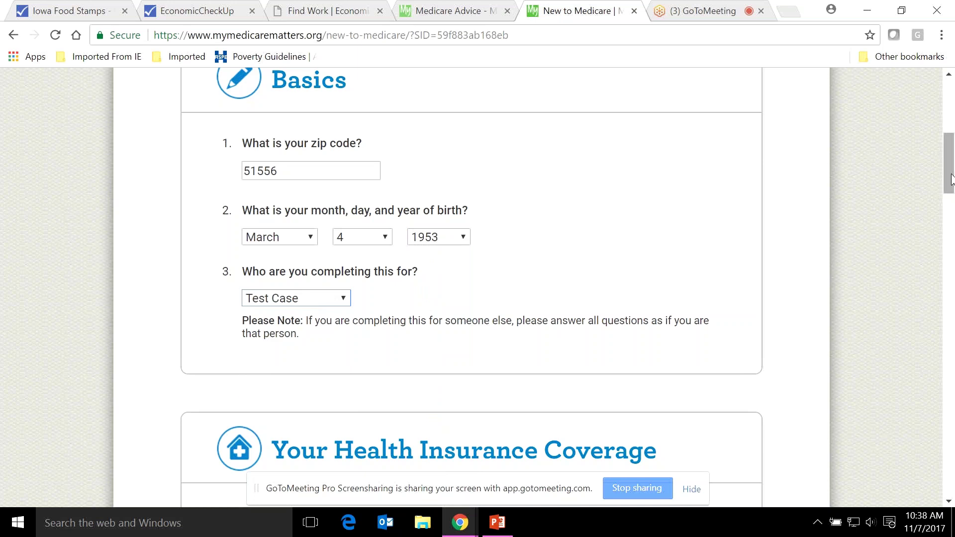
# - Indicate not having Medicare Parts A, B, or D yet, and answer Yes to having health insurance coverage that is not Medicare
pyautogui.moveTo(951, 179); pyautogui.dragTo(953, 226)
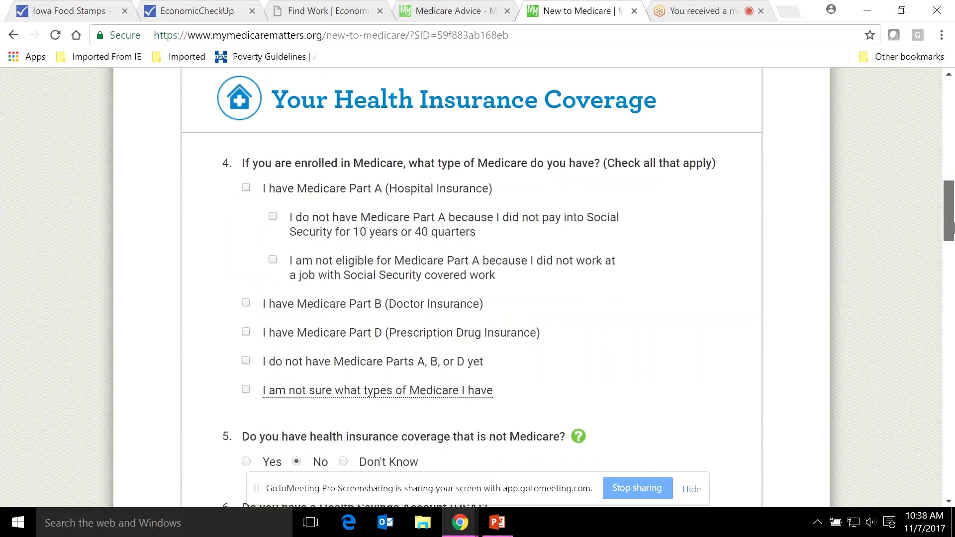
pyautogui.click(246, 362)
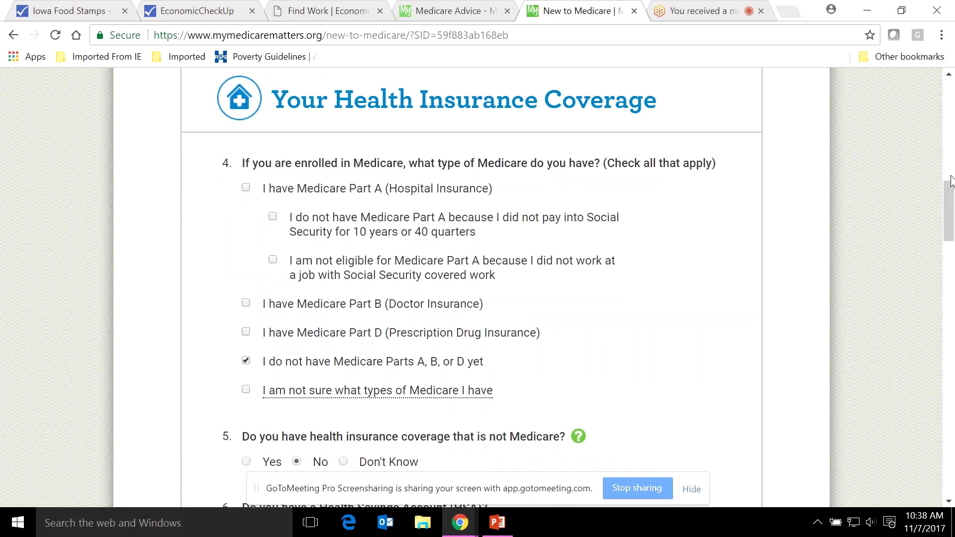
pyautogui.scroll(-2, 951, 203)
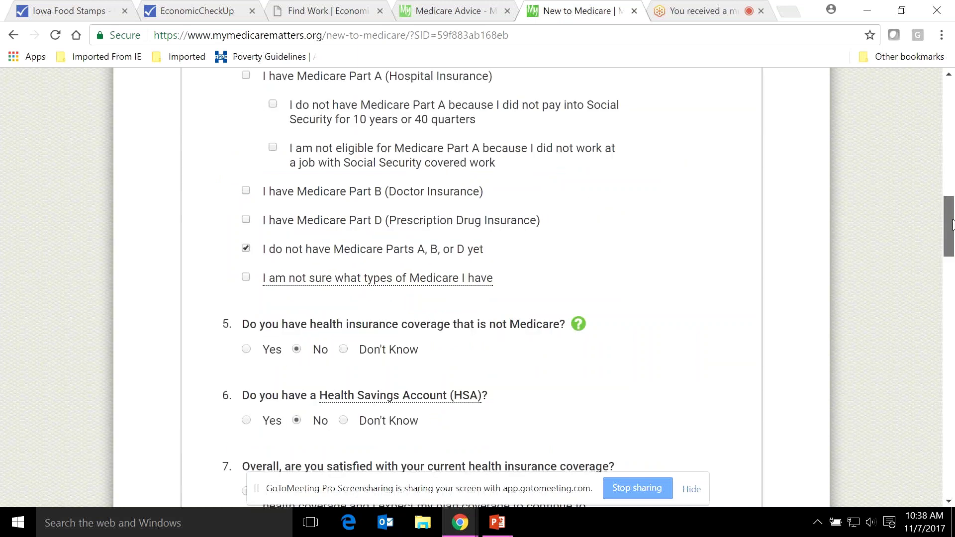
pyautogui.scroll(-1, 951, 224)
pyautogui.click(246, 270)
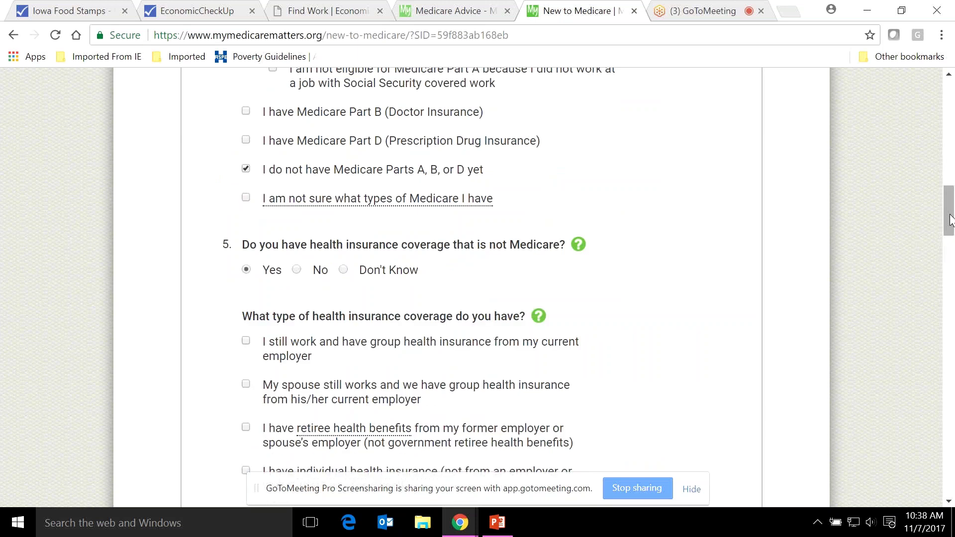
# - Select group health insurance from a spouse's current employer as the coverage type, with a company size of fewer than 20 employees
pyautogui.moveTo(951, 219); pyautogui.dragTo(951, 230)
pyautogui.scroll(-2, 766, 230)
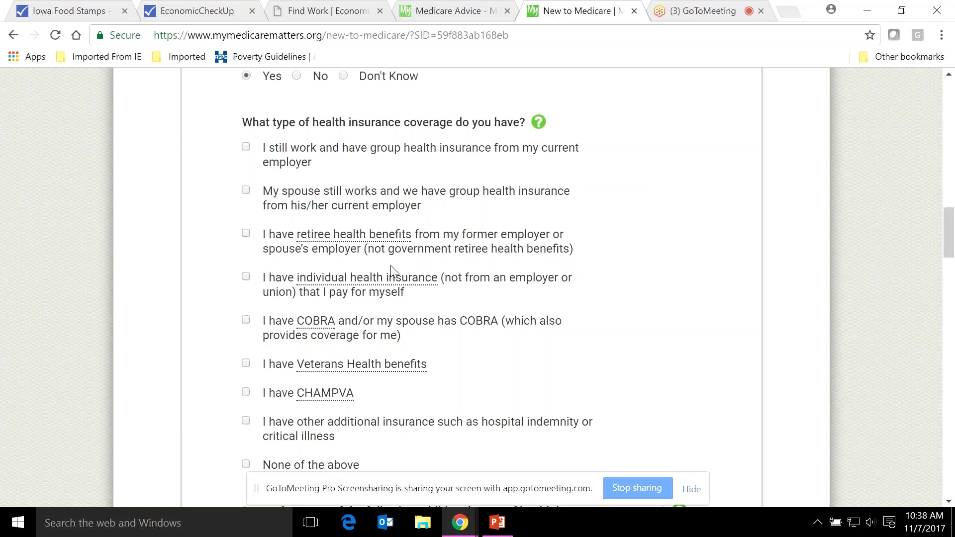
pyautogui.click(246, 191)
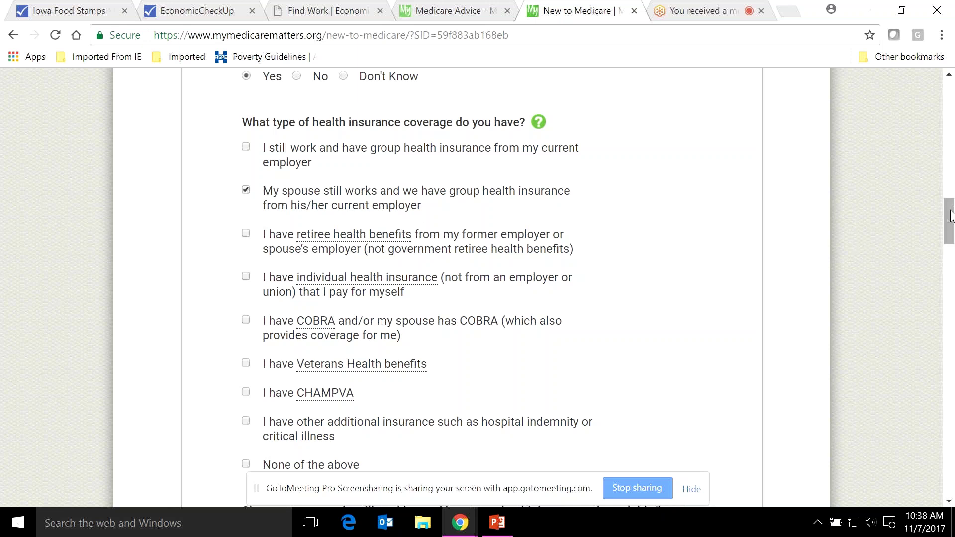
pyautogui.moveTo(951, 218); pyautogui.dragTo(953, 251)
pyautogui.click(246, 260)
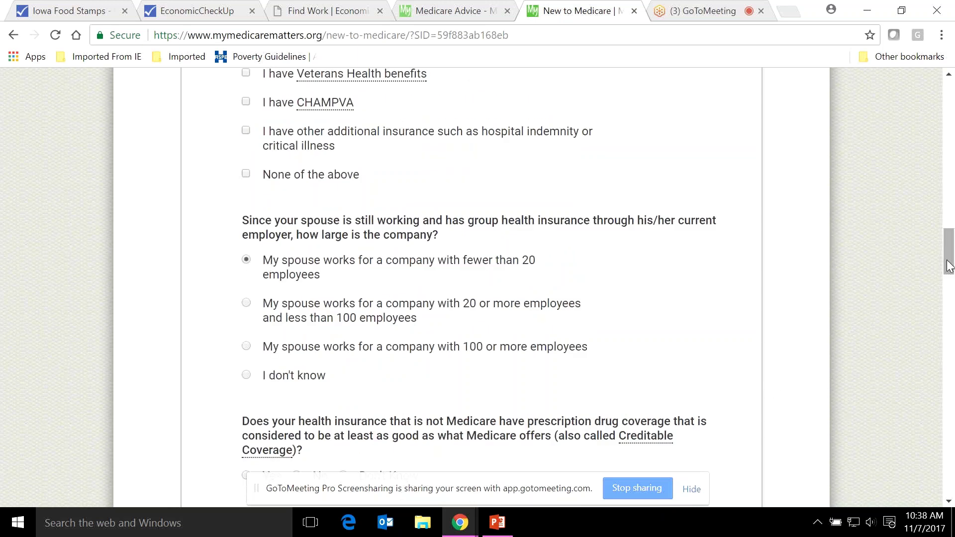
# - Answer Don't Know for creditable prescription drug coverage and None of the above for additional types of health insurance
pyautogui.scroll(-5, 950, 266)
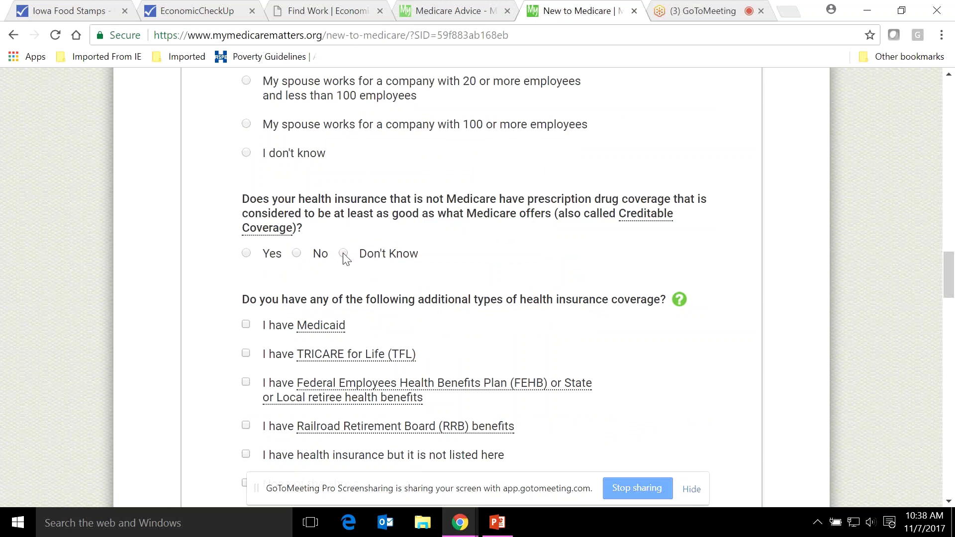
pyautogui.click(344, 254)
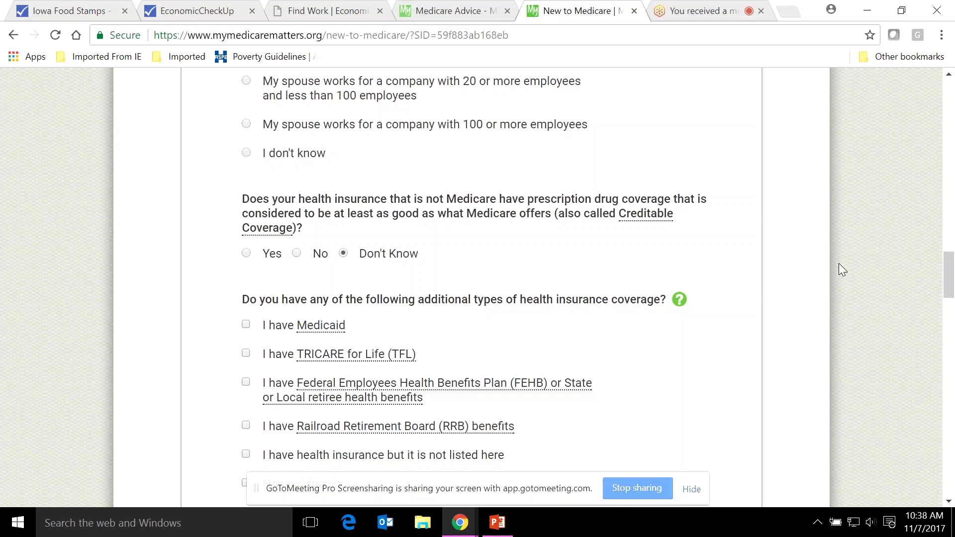
pyautogui.moveTo(952, 266); pyautogui.dragTo(952, 286)
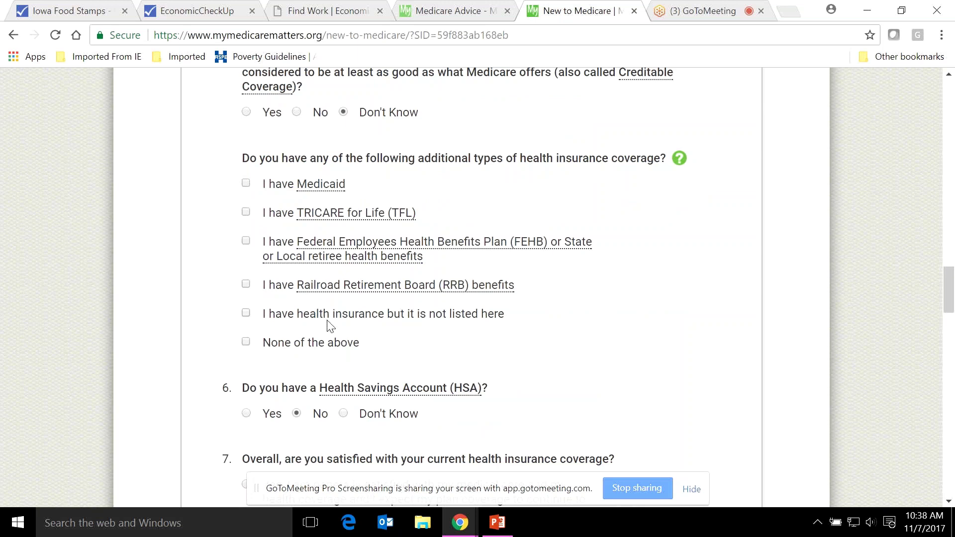
pyautogui.click(246, 342)
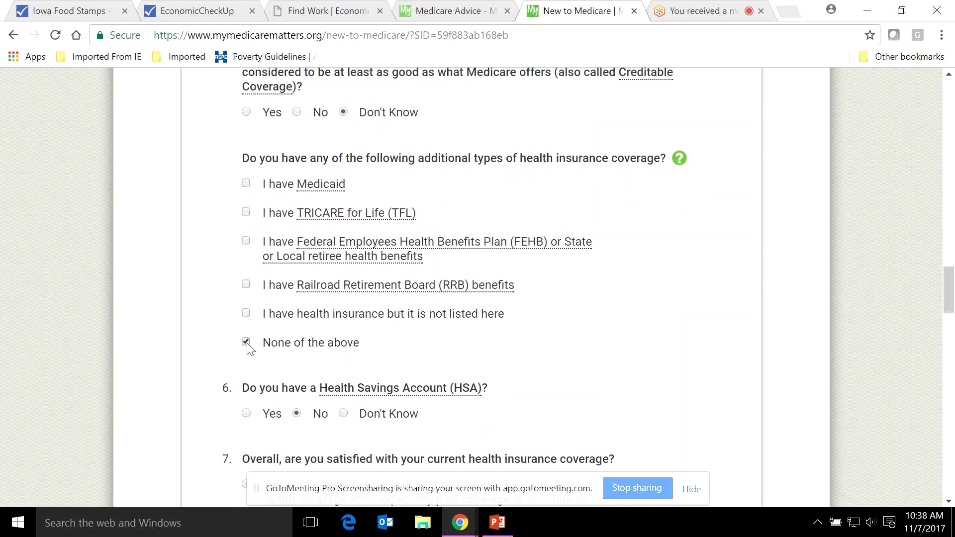
# - Answer Yes to having a Health Savings Account and Yes to being generally satisfied with the current health insurance coverage
pyautogui.click(246, 414)
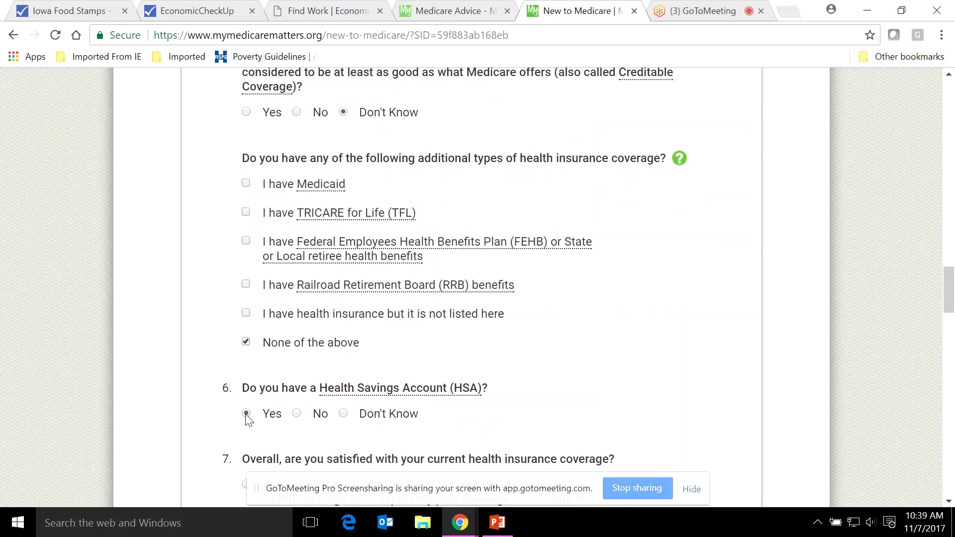
pyautogui.moveTo(949, 306); pyautogui.dragTo(953, 330)
pyautogui.click(247, 249)
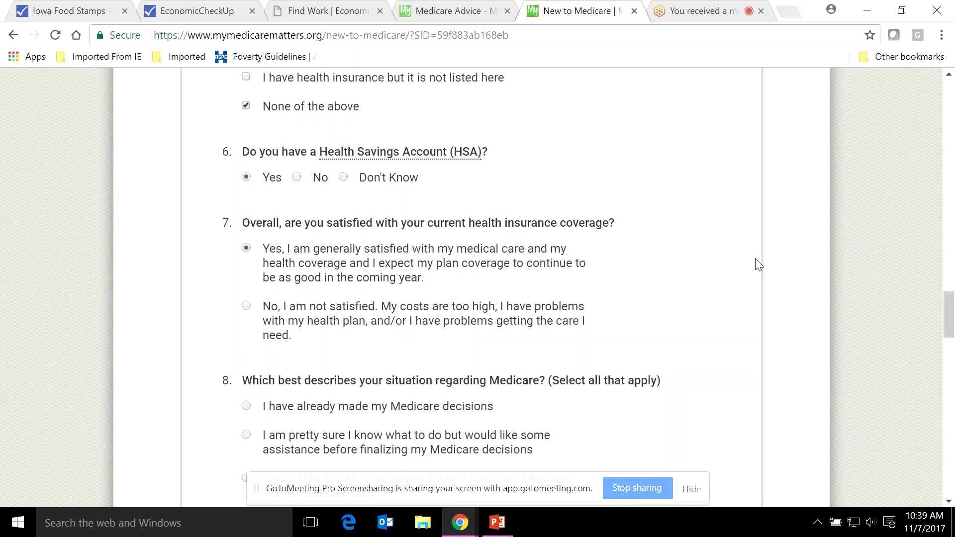
# - State needing all the help available in making Medicare decisions, and answer None of the above for benefit programs currently received
pyautogui.moveTo(951, 309); pyautogui.dragTo(953, 331)
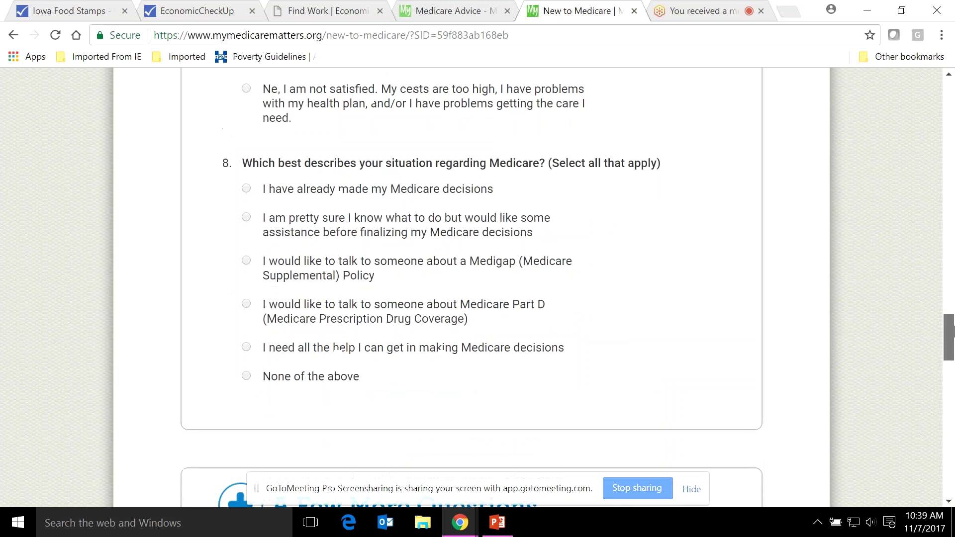
pyautogui.click(246, 348)
pyautogui.moveTo(952, 342); pyautogui.dragTo(953, 383)
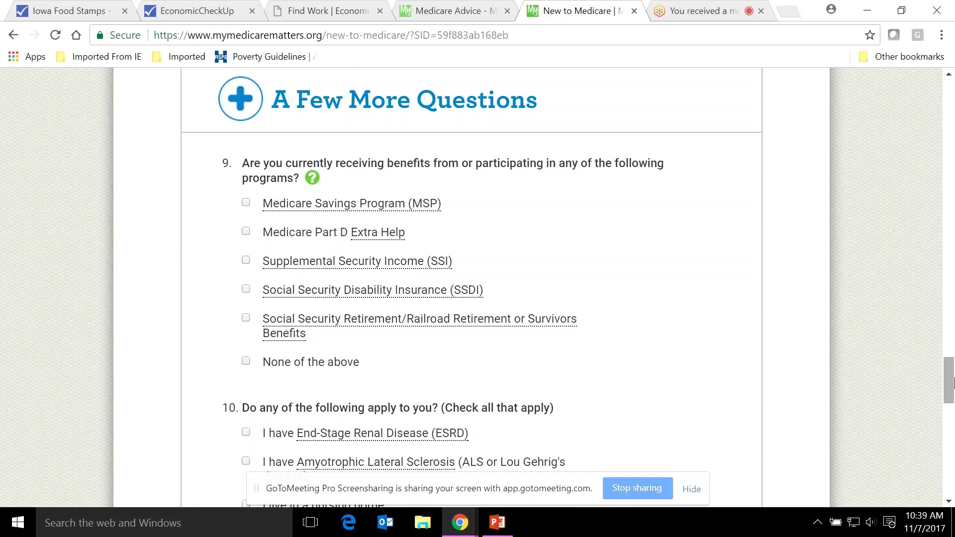
pyautogui.click(246, 361)
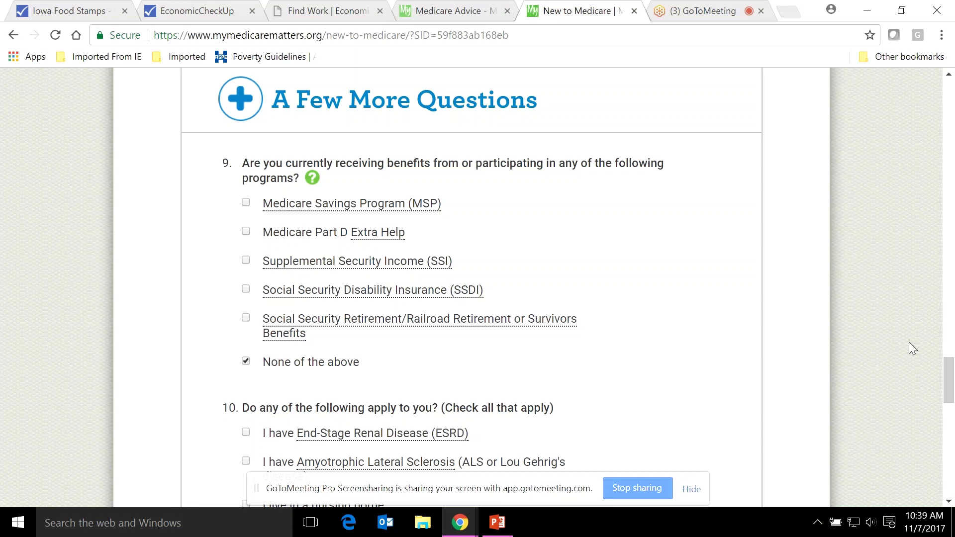
# - Answer None of these apply to me for question 10, and set the current combined monthly gross income to between $2,000 and $3,000
pyautogui.scroll(-4, 909, 342)
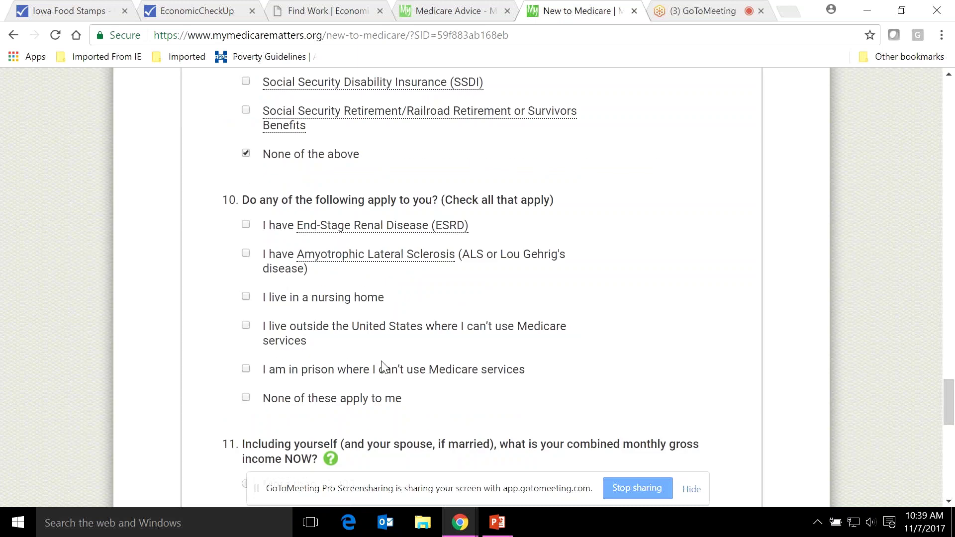
pyautogui.click(247, 399)
pyautogui.scroll(-4, 951, 417)
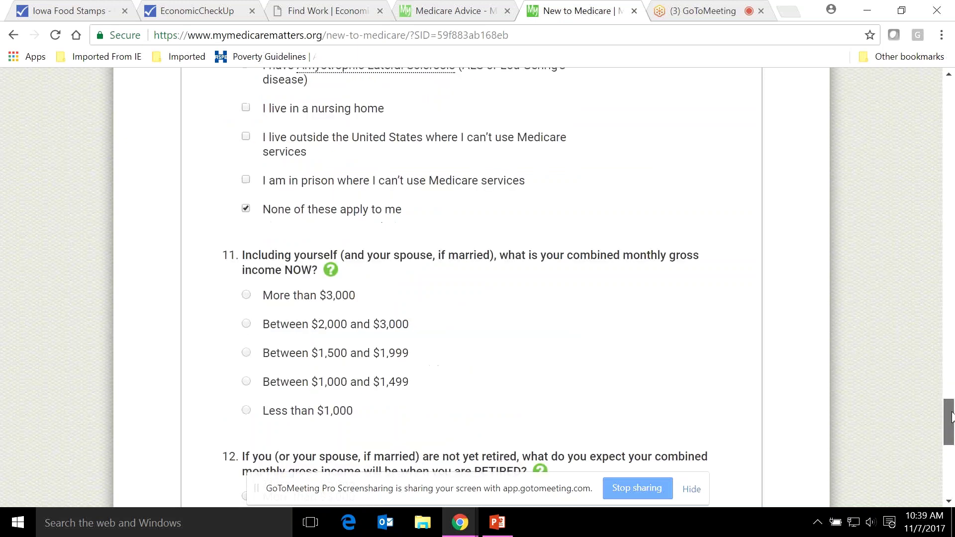
pyautogui.scroll(-1, 951, 416)
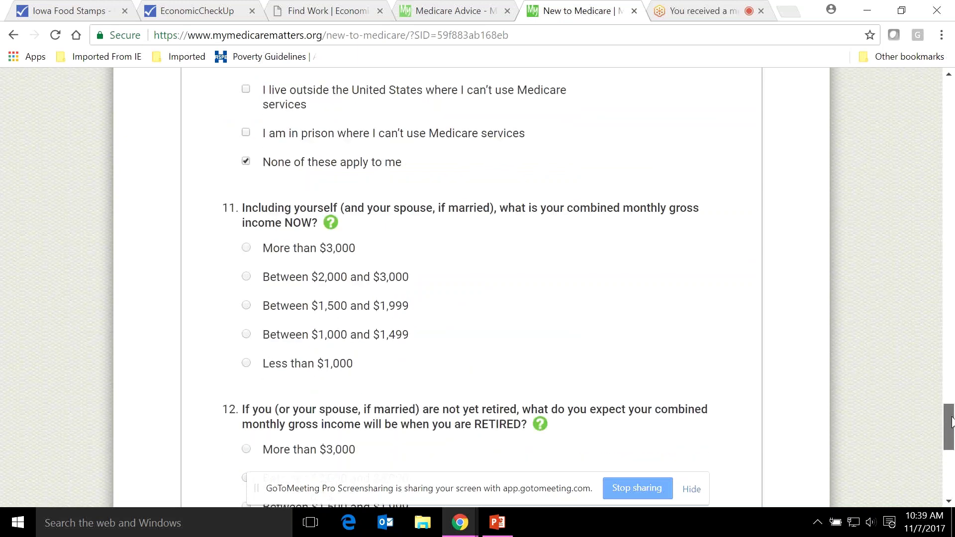
pyautogui.click(256, 278)
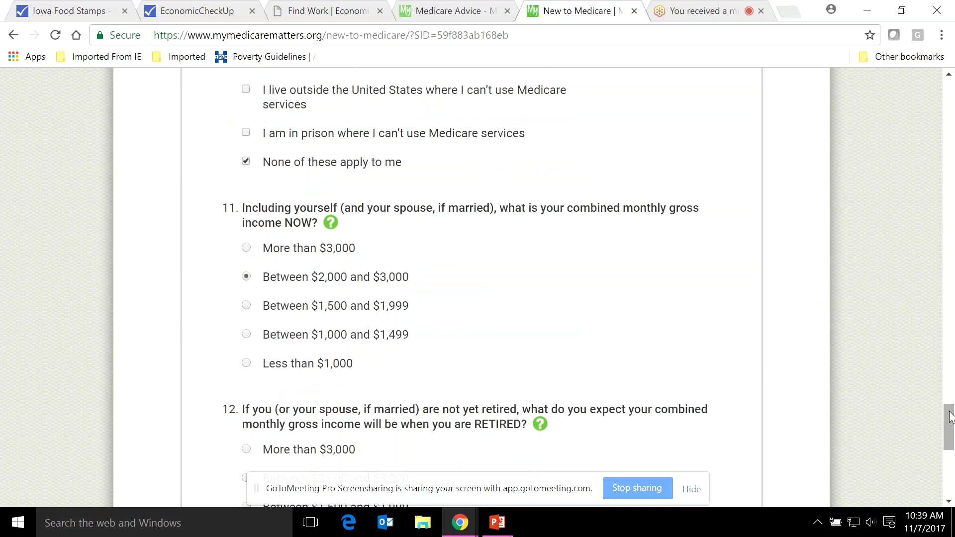
# - Set the expected combined monthly income when retired to between $2,000 and $3,000, and view the personalized report
pyautogui.scroll(-3, 951, 417)
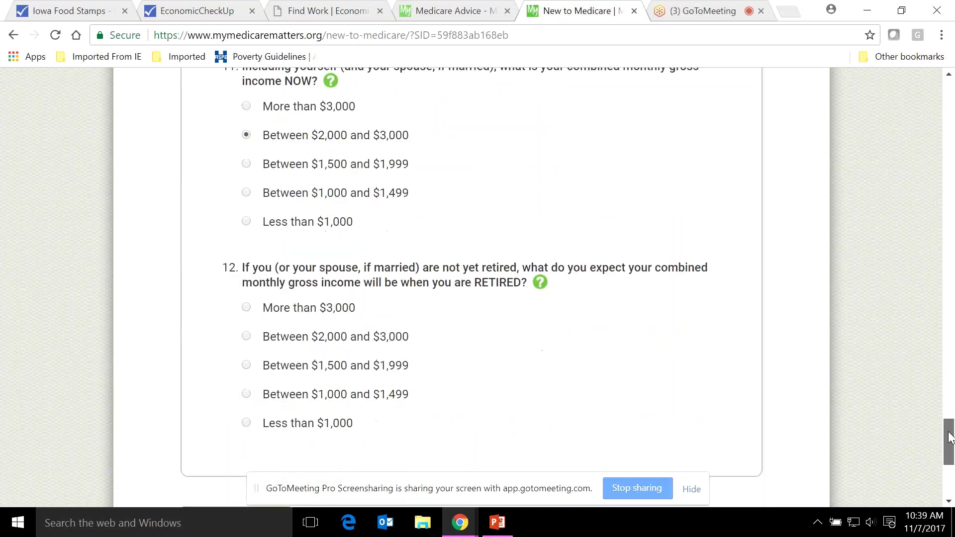
pyautogui.click(246, 327)
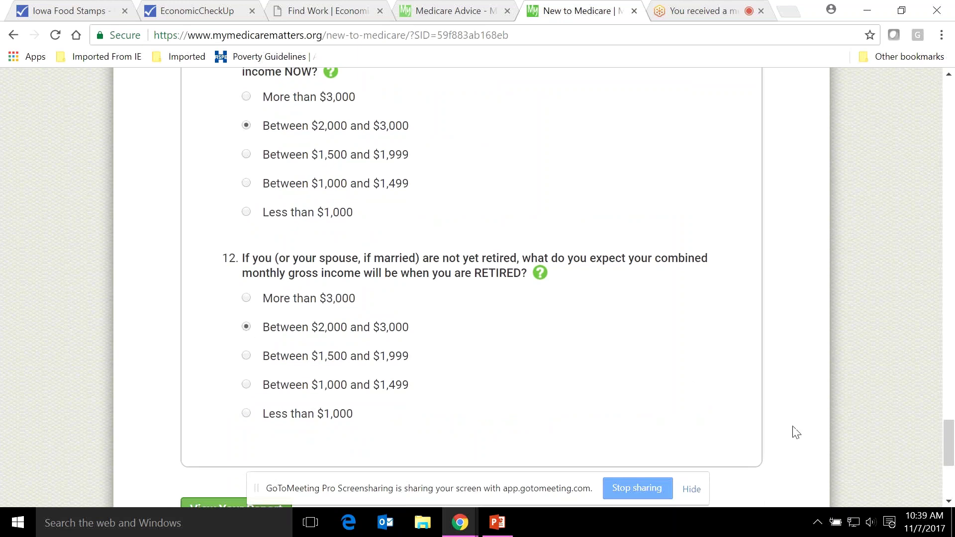
pyautogui.scroll(-3, 951, 445)
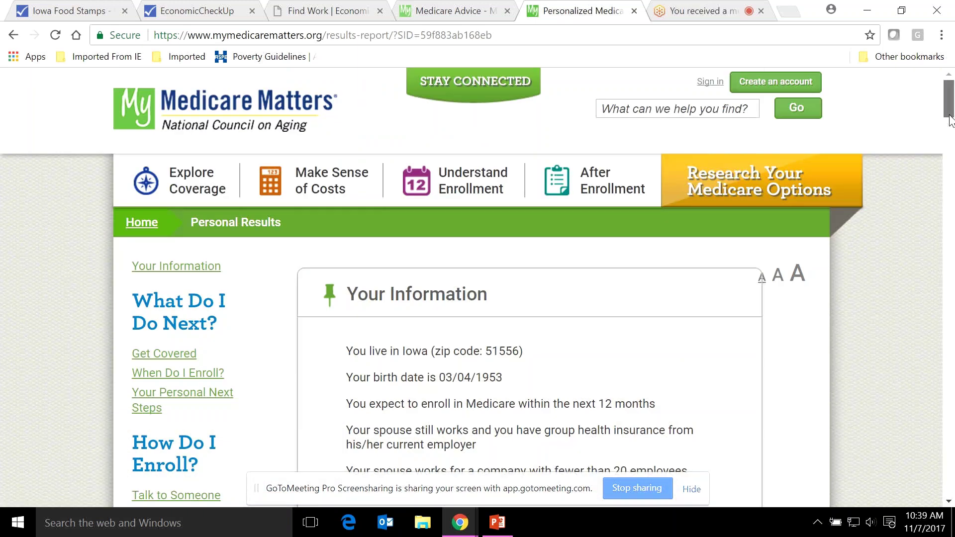
# - Review the report's Your Information summary and the Medicare Part A guidance under Get Covered, leaving the topics collapsed
pyautogui.scroll(-3, 950, 120)
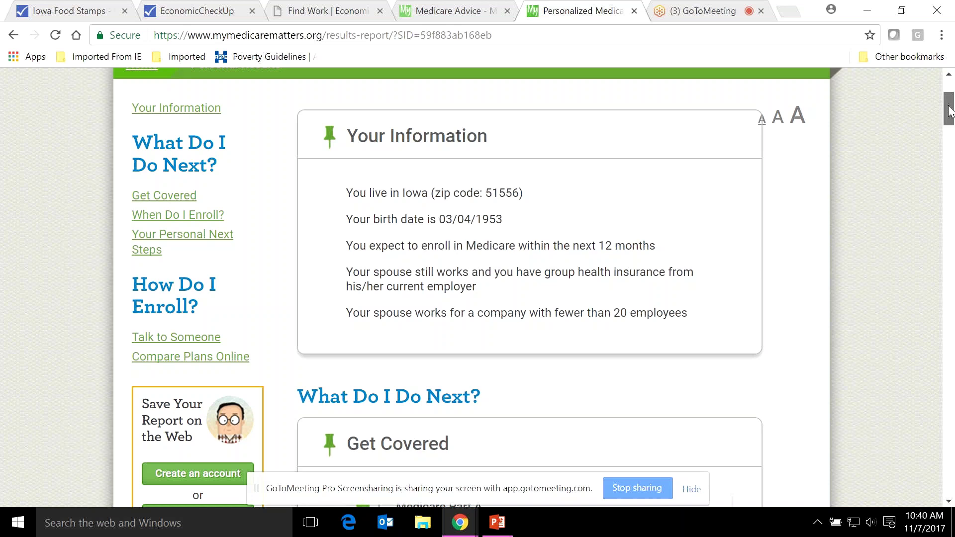
pyautogui.moveTo(950, 110); pyautogui.dragTo(950, 129)
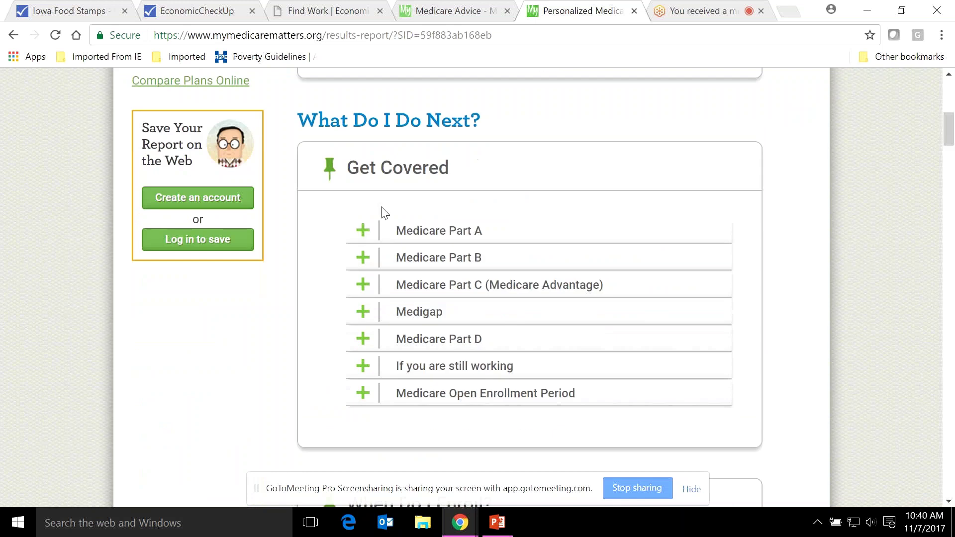
pyautogui.click(364, 232)
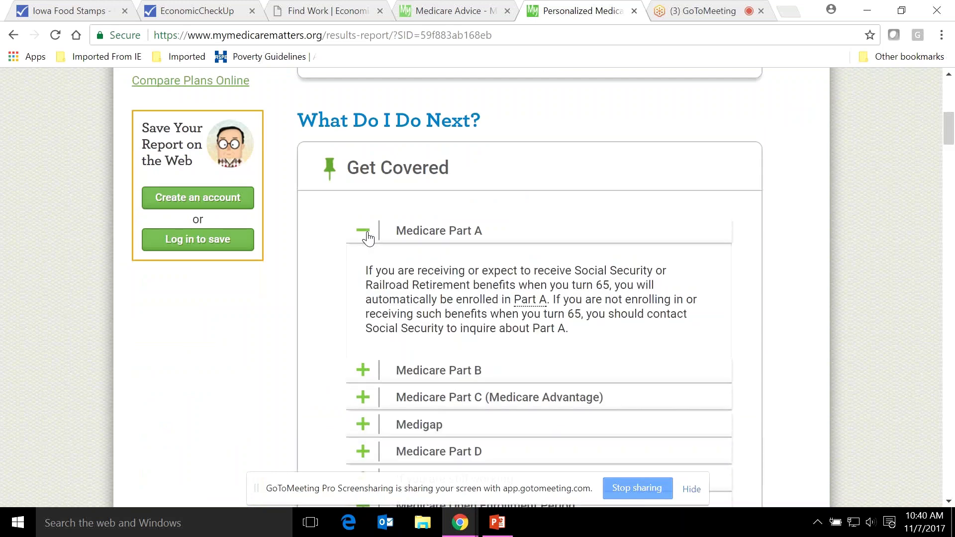
pyautogui.click(365, 233)
pyautogui.click(366, 324)
pyautogui.click(422, 324)
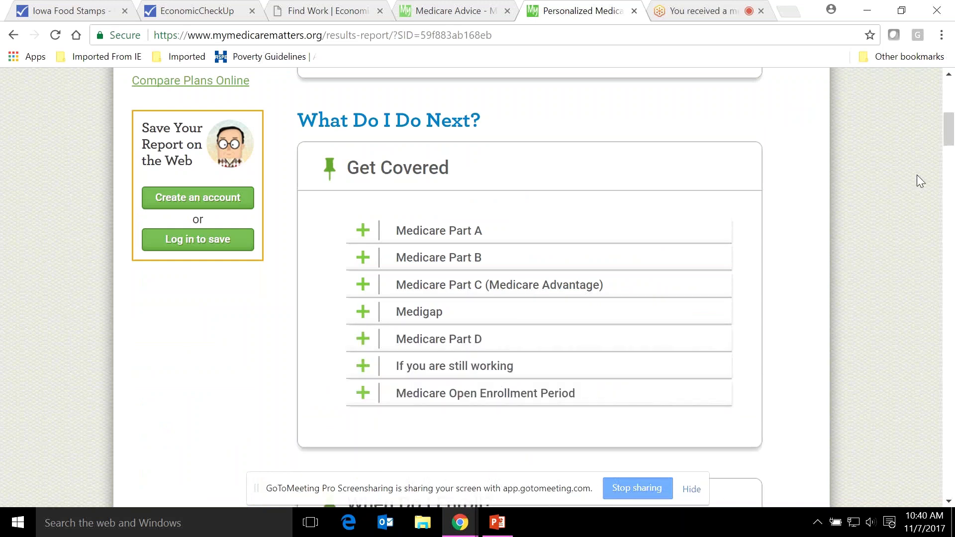
# - Examine the enrollment period timelines under When Do I Enroll? and the advice under Your Personal Next Steps
pyautogui.moveTo(950, 136); pyautogui.dragTo(951, 149)
pyautogui.moveTo(950, 163); pyautogui.dragTo(950, 167)
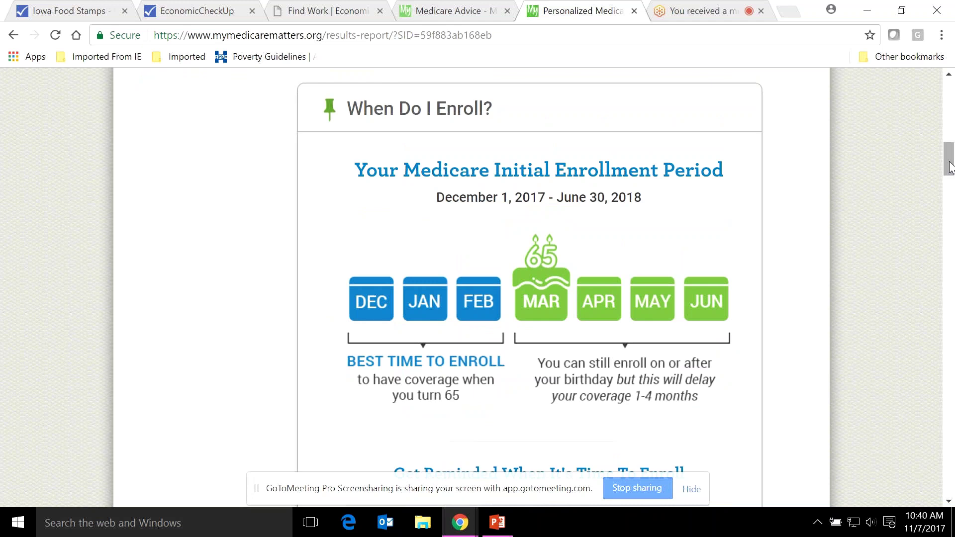
pyautogui.moveTo(949, 163); pyautogui.dragTo(951, 182)
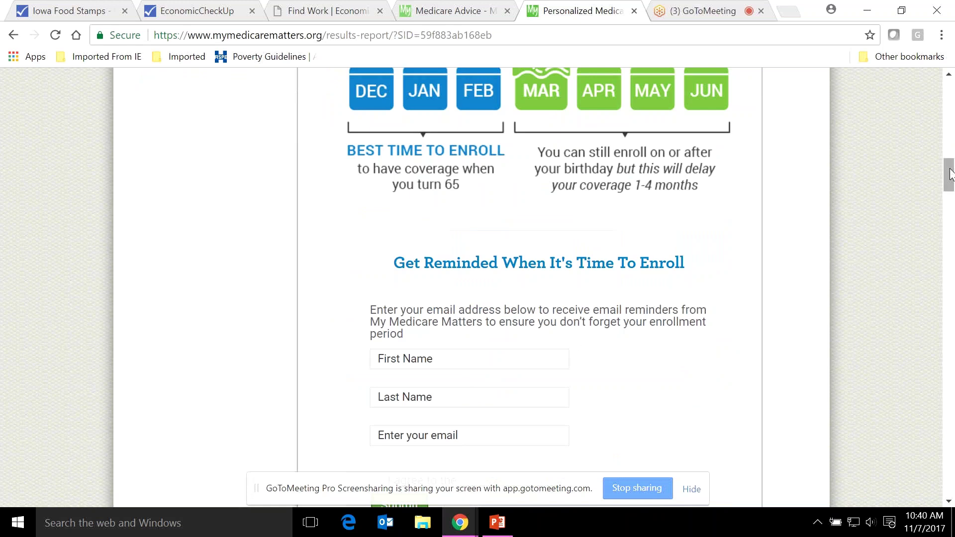
pyautogui.moveTo(951, 174); pyautogui.dragTo(953, 214)
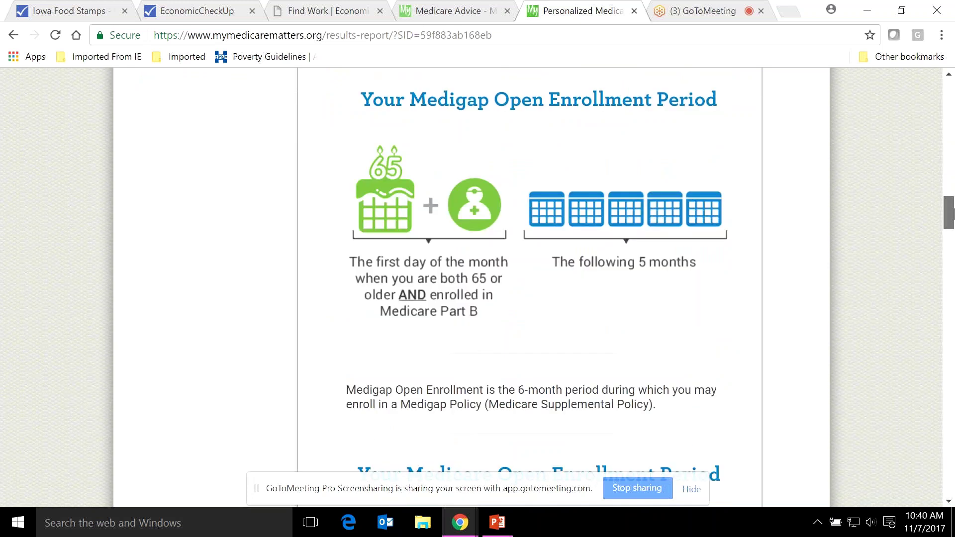
pyautogui.moveTo(953, 213); pyautogui.dragTo(953, 242)
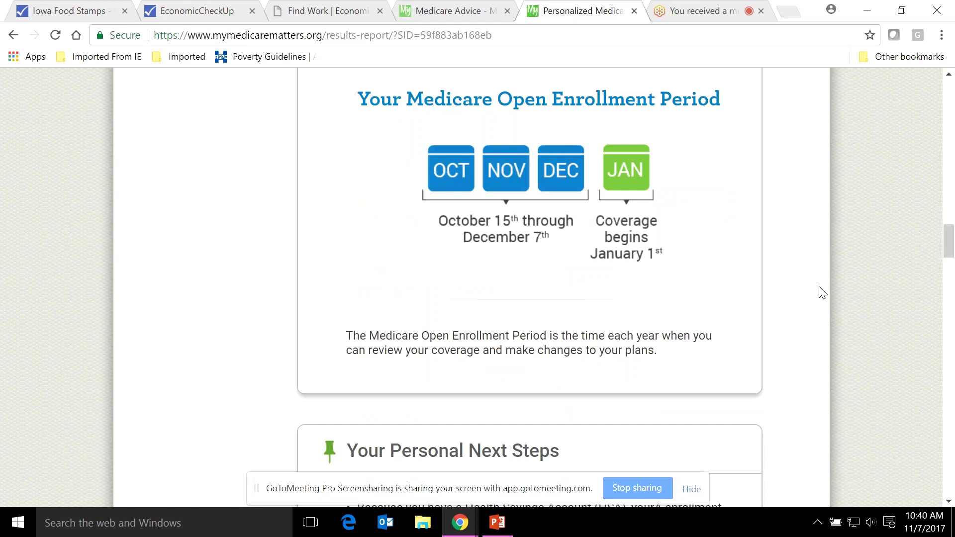
pyautogui.moveTo(951, 248); pyautogui.dragTo(952, 270)
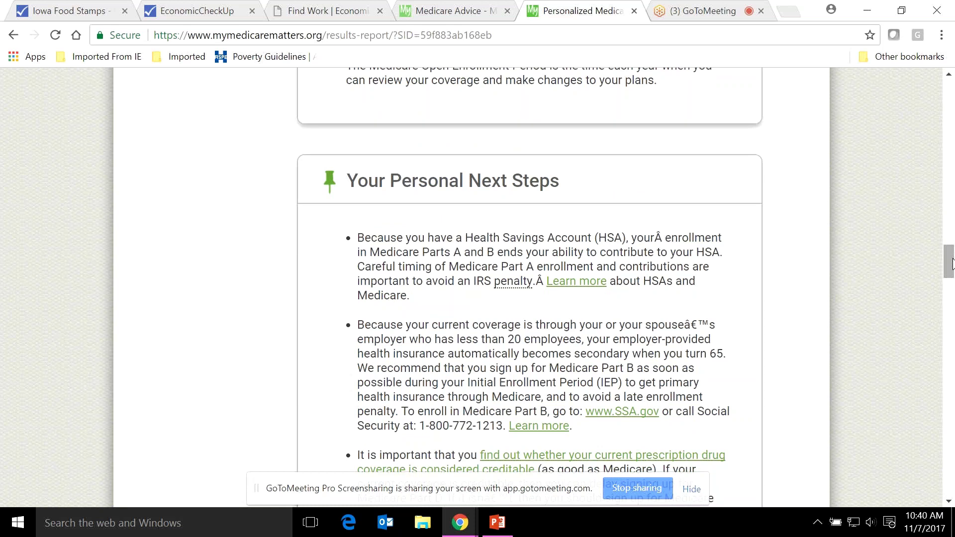
pyautogui.moveTo(951, 264); pyautogui.dragTo(952, 267)
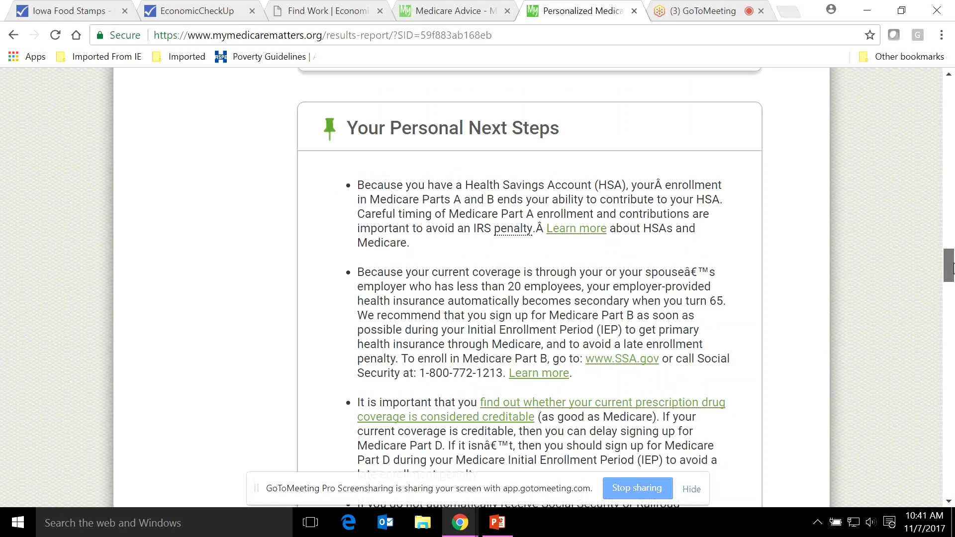
pyautogui.moveTo(952, 266); pyautogui.dragTo(952, 279)
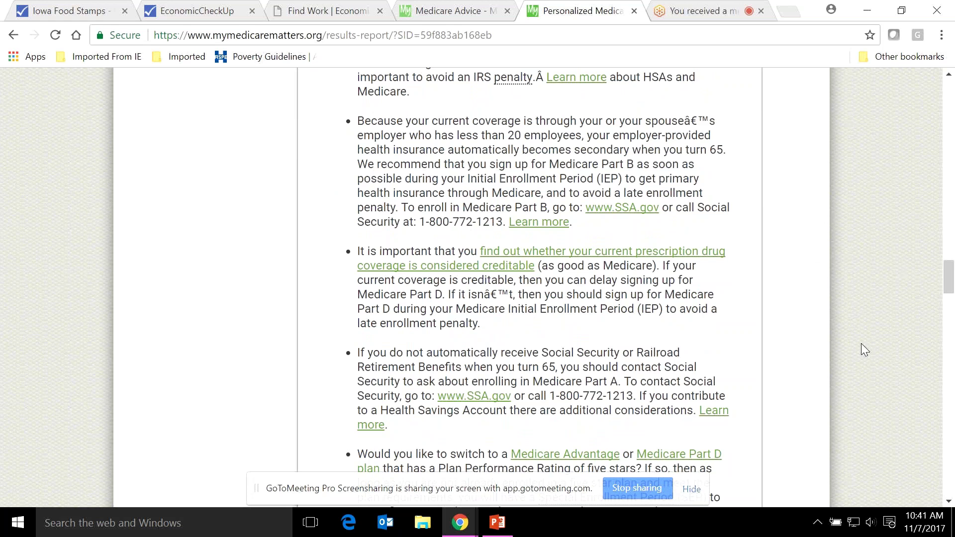
pyautogui.moveTo(951, 277); pyautogui.dragTo(952, 293)
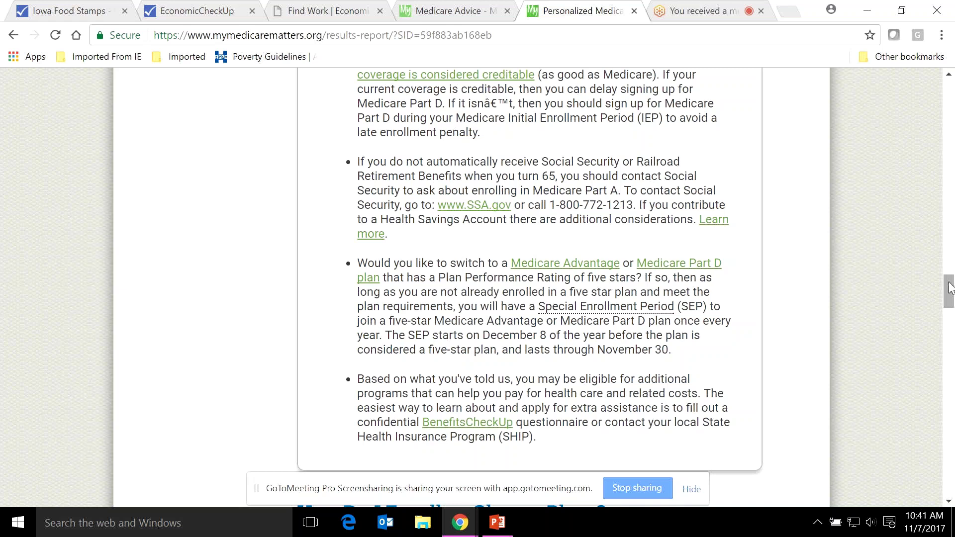
# - Expand Where is my SHIP? under Talk to Someone to view the local program, and return to the start of the report
pyautogui.moveTo(950, 287); pyautogui.dragTo(952, 314)
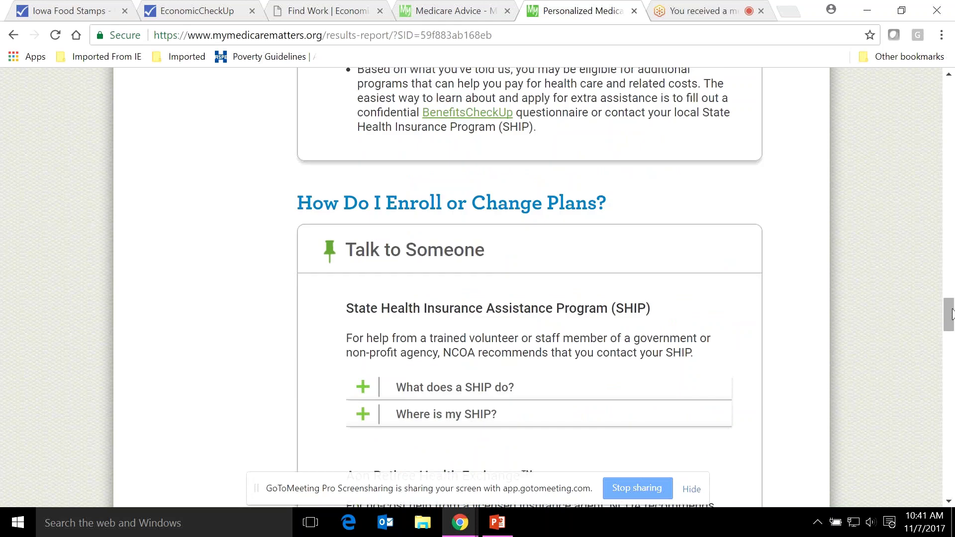
pyautogui.click(363, 414)
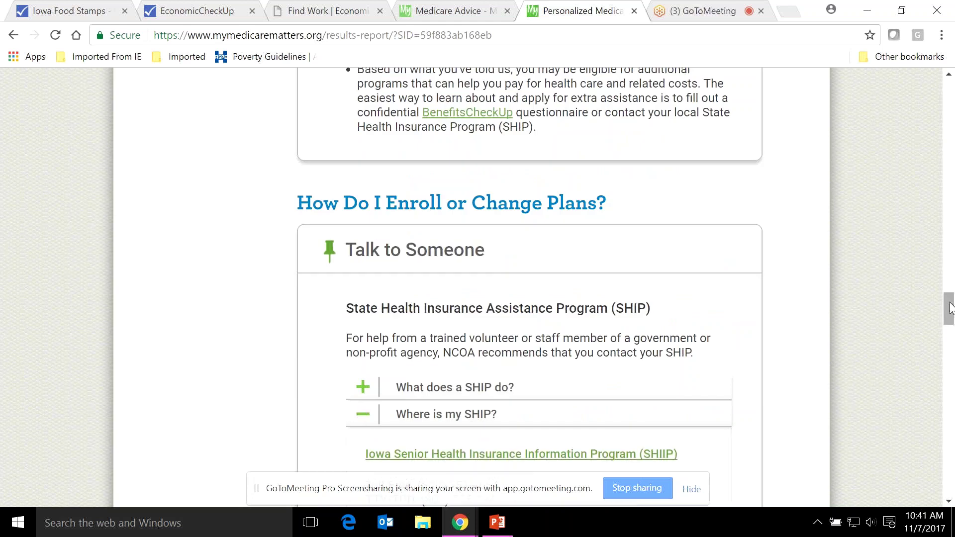
pyautogui.moveTo(950, 309); pyautogui.dragTo(950, 95)
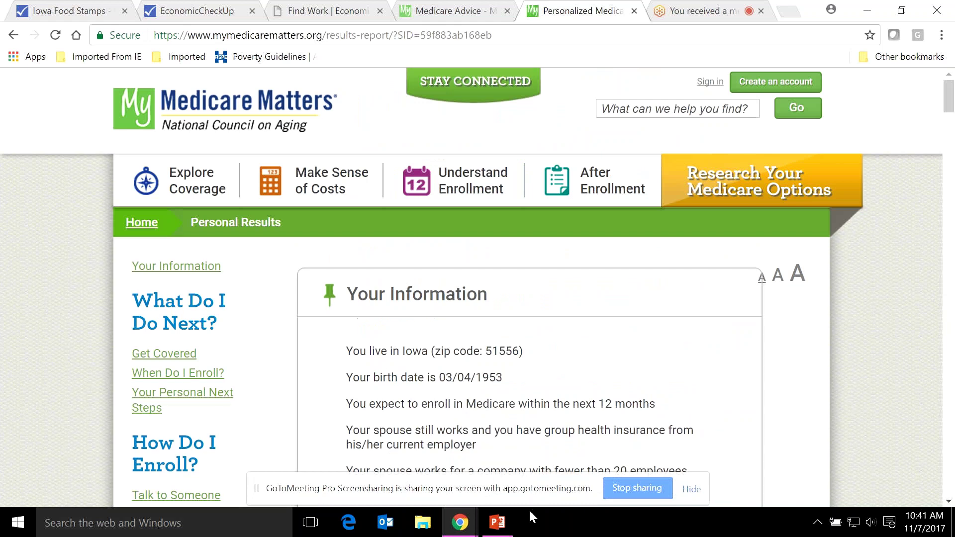
# - Switch to the Iowa Training presentation in PowerPoint, start the slide show from the current slide, and advance to slide 22 on other NCOA resources
pyautogui.click(497, 522)
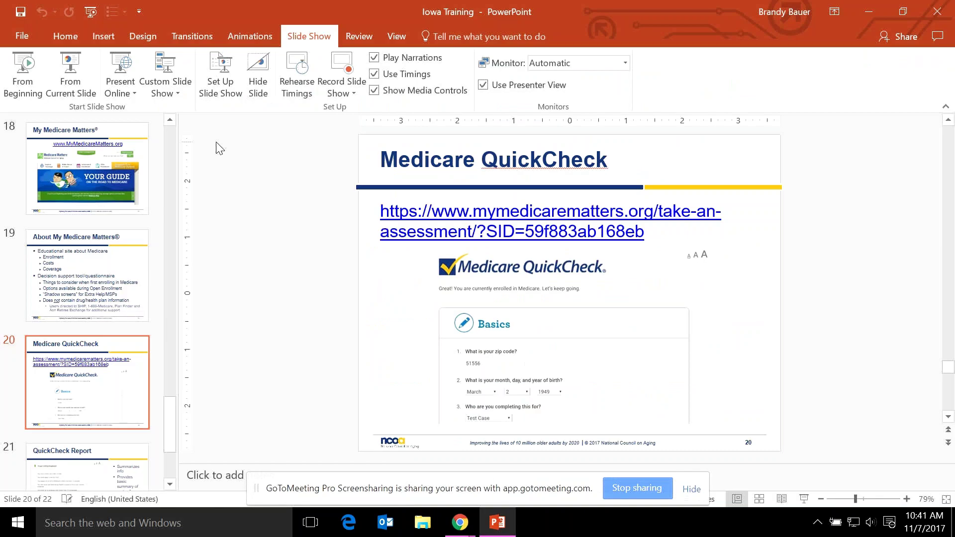
pyautogui.click(62, 79)
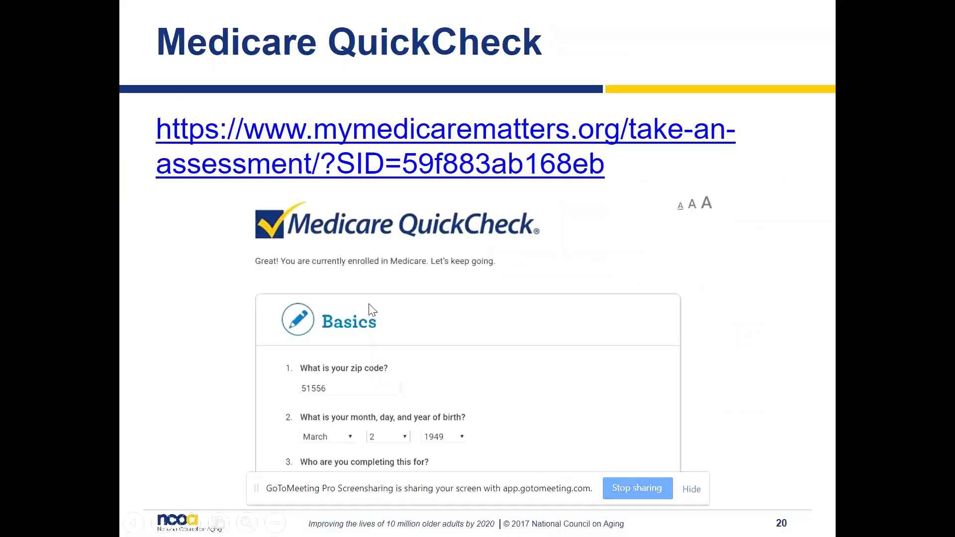
pyautogui.click(372, 310)
pyautogui.click(372, 310)
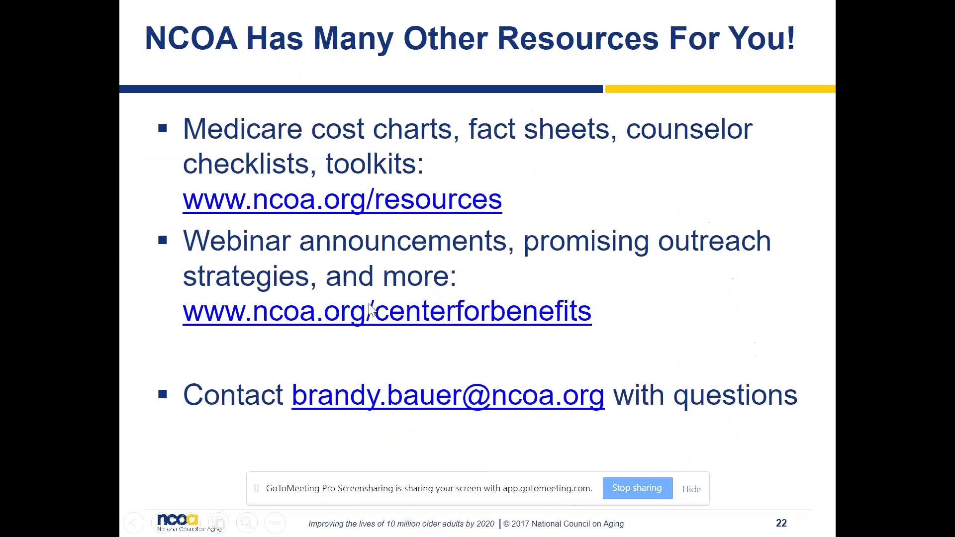